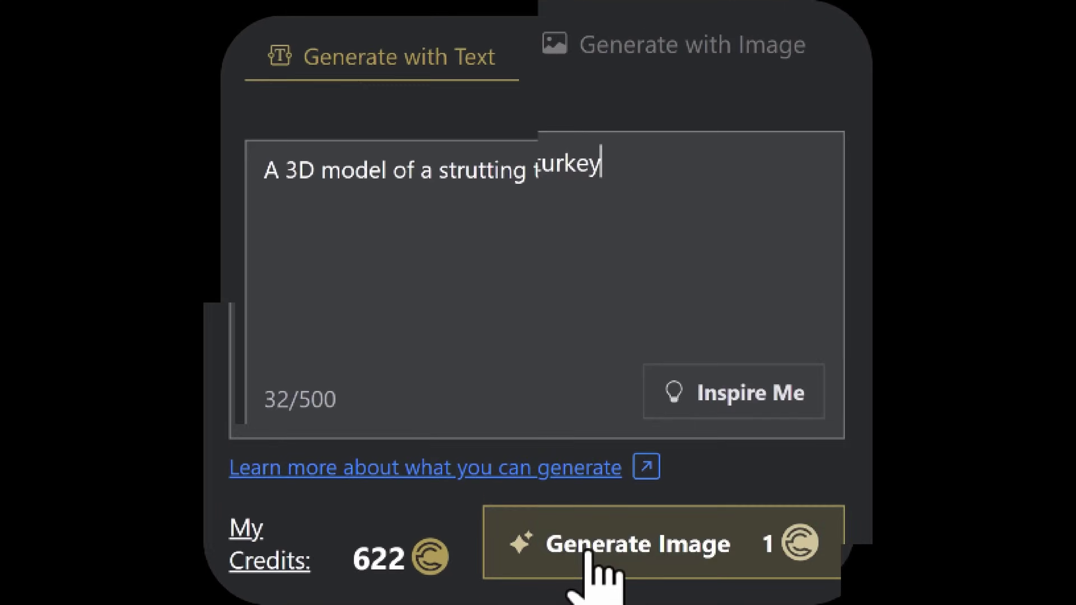
left_click(587, 536)
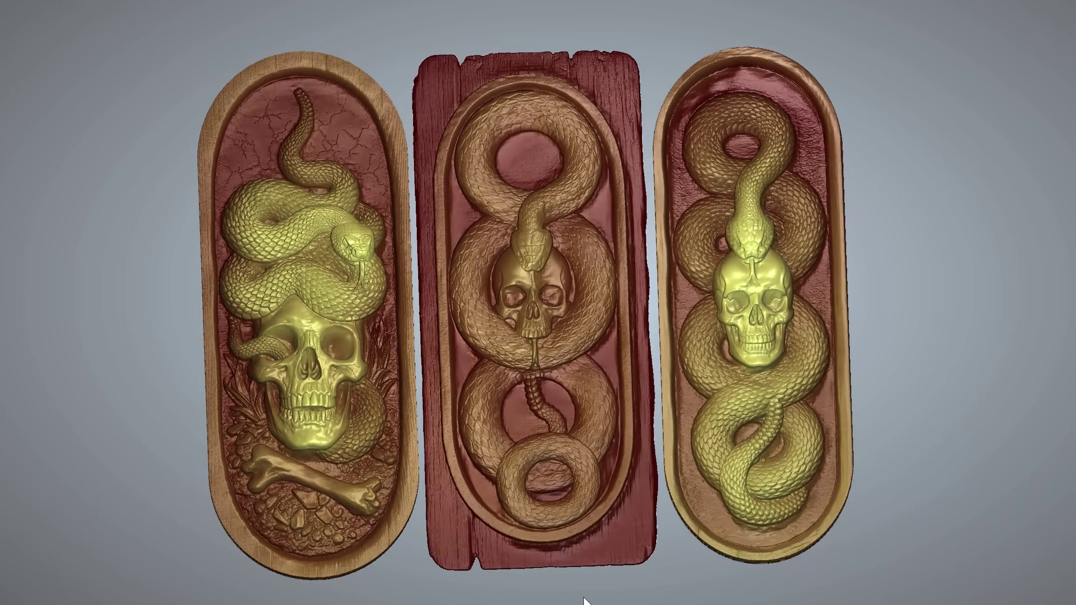
middle_click_drag(584, 602, 619, 269)
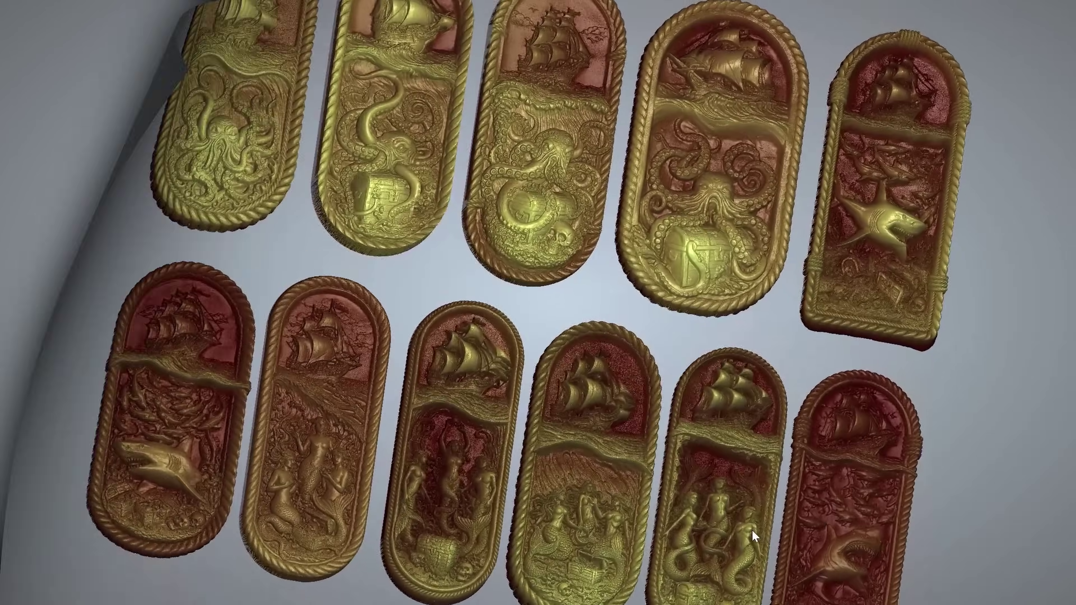
middle_click_drag(753, 536, 578, 282)
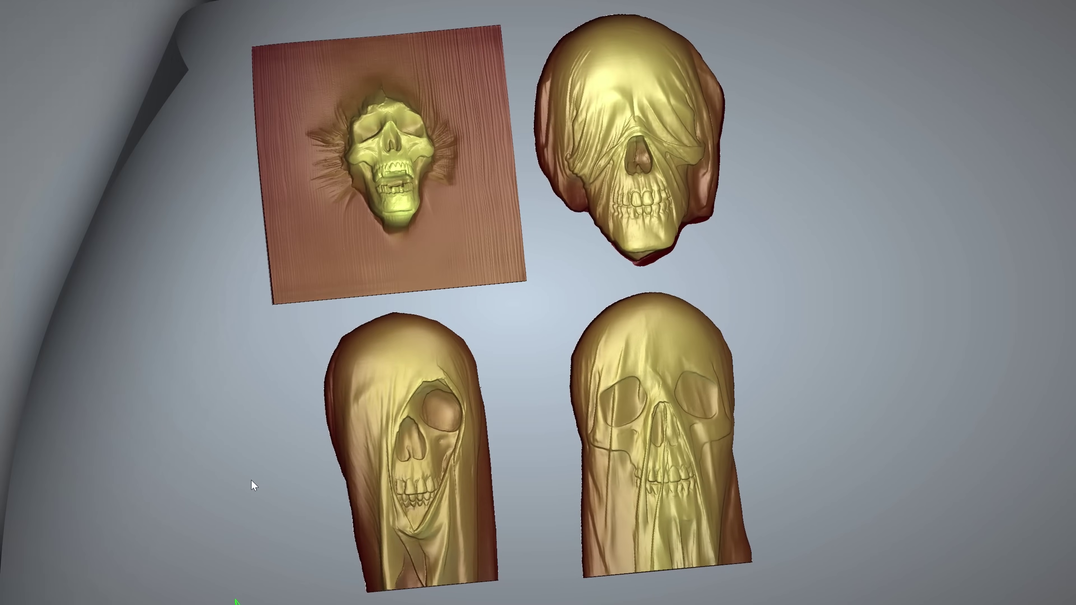
middle_click_drag(252, 488, 53, 424)
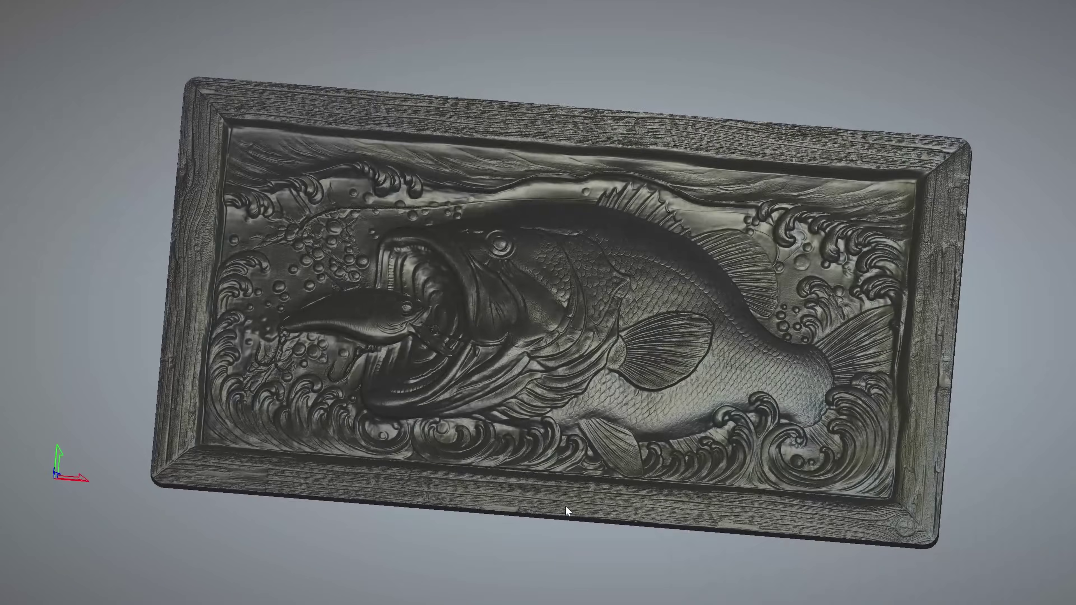
mouse_move(566, 506)
middle_mouse_down()
mouse_move(577, 440)
mouse_move(561, 600)
mouse_move(437, 593)
middle_mouse_up()
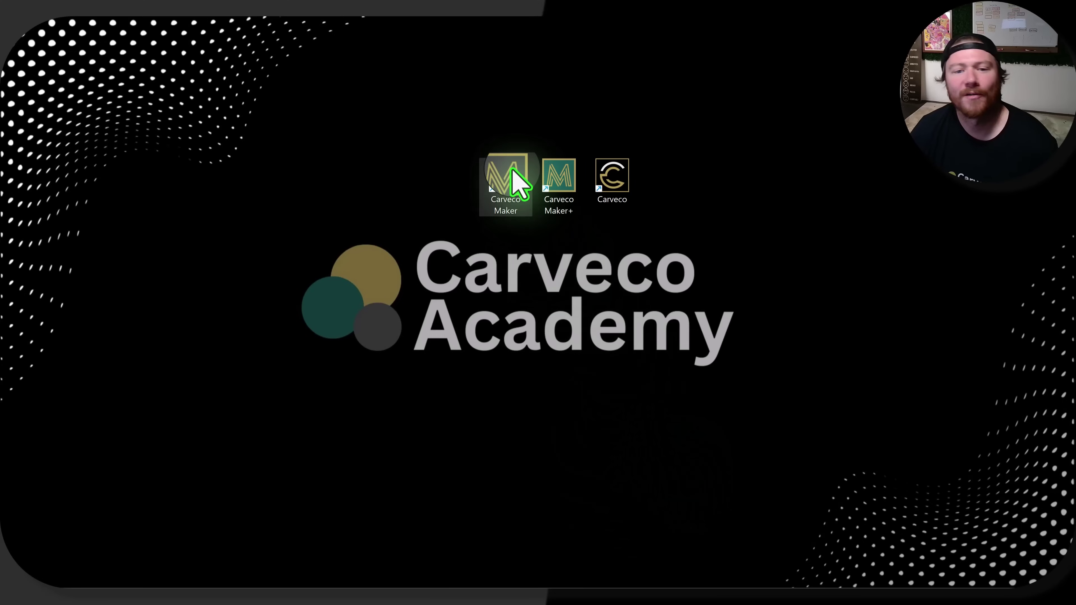
Launch Carveco Maker and open its AI text-to-relief generator with the prompt ready for entry.
double_click(511, 176)
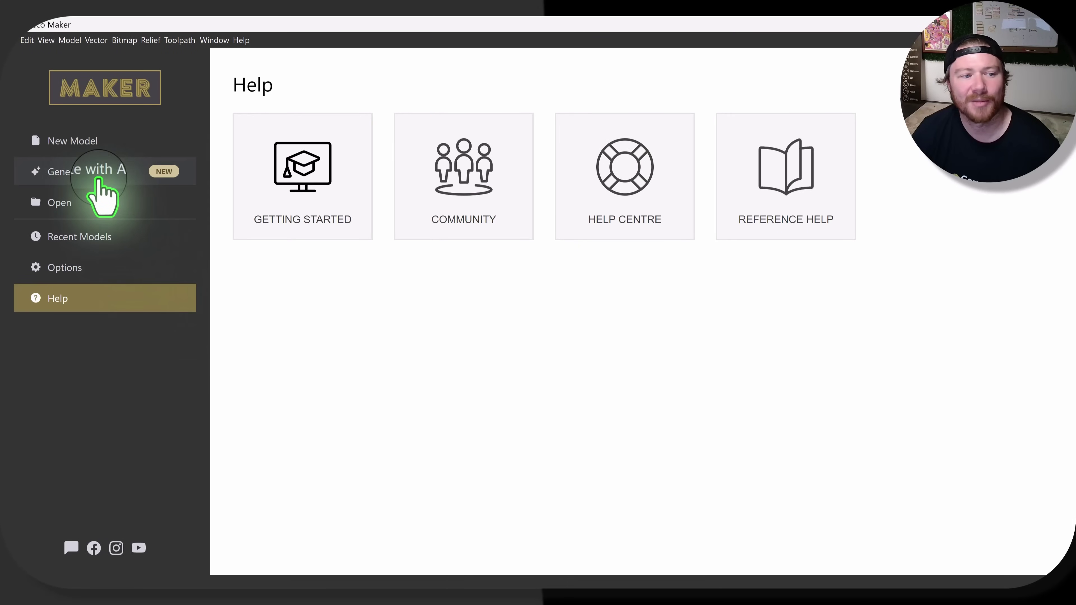
left_click(89, 174)
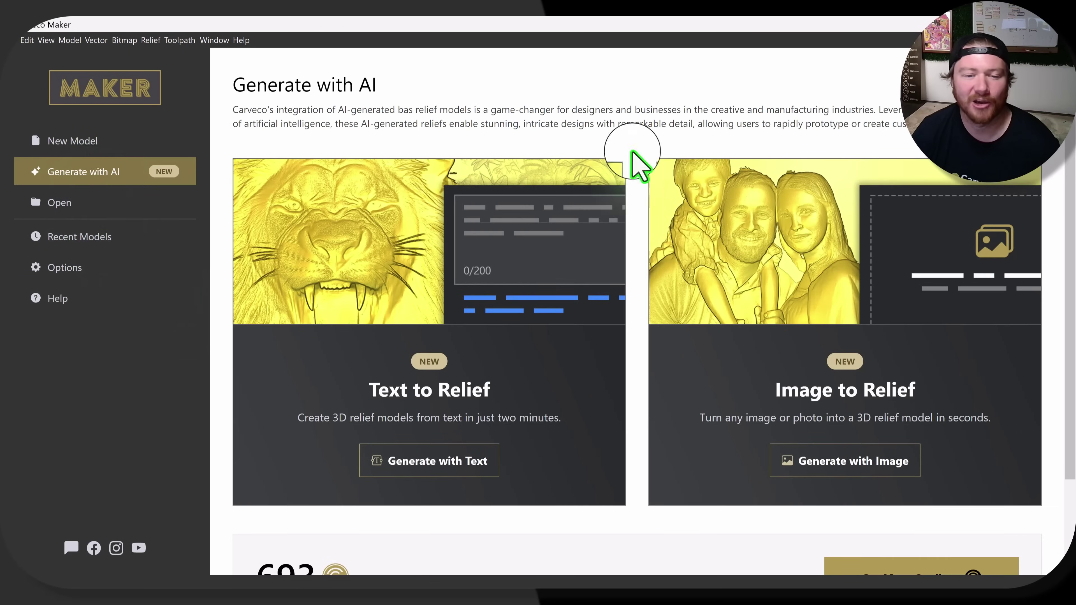
scroll(532, 400, "down", 2)
scroll(539, 401, "down", 1)
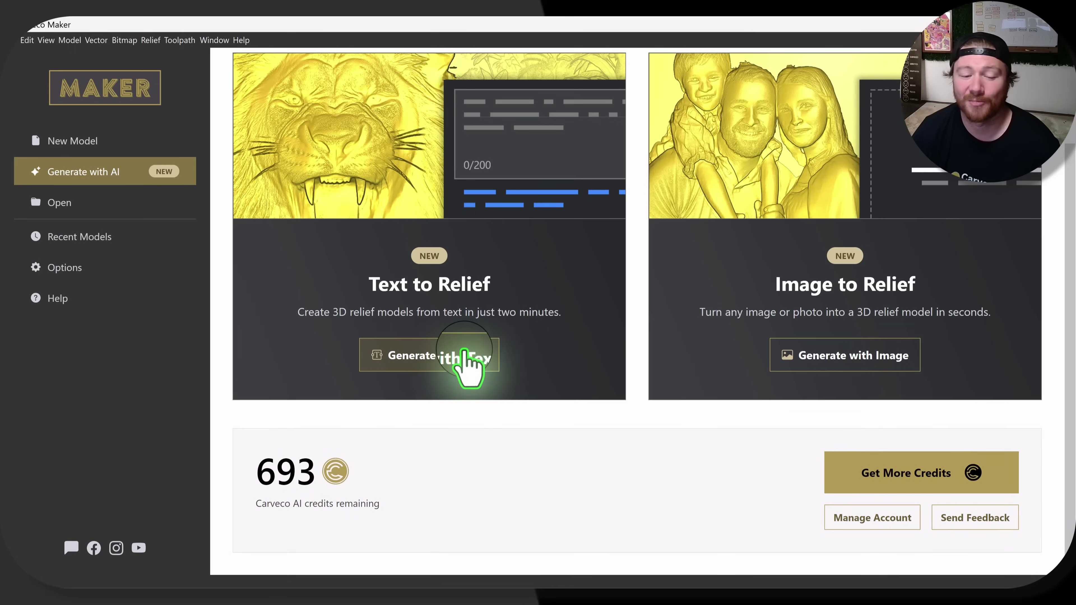
left_click(466, 358)
left_click(188, 129)
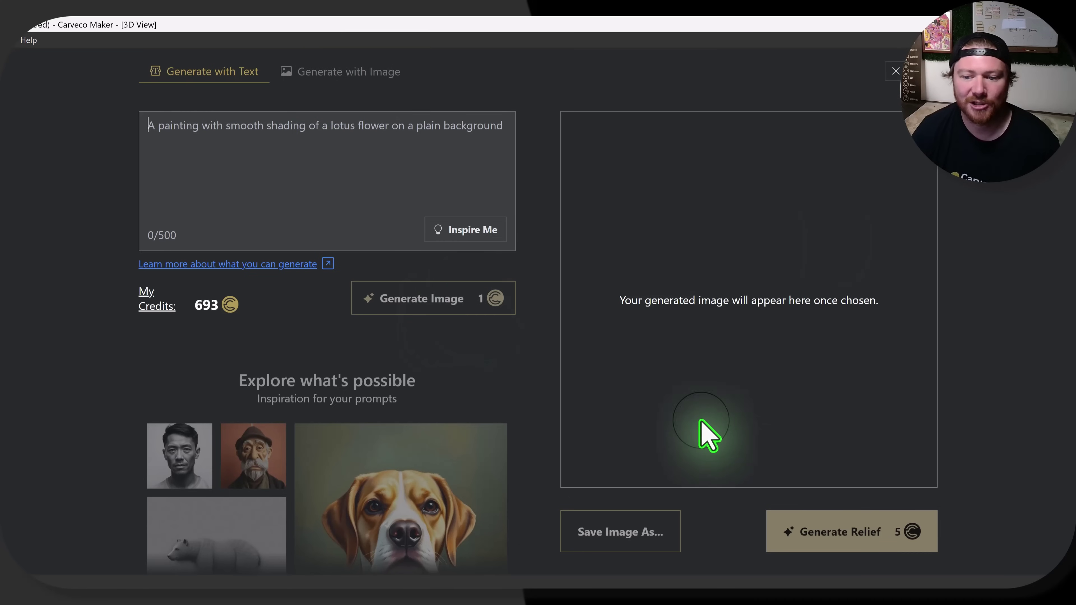
Browse the inspiration gallery and load the sample prompt for the hyper realistic scallop sea shell on a plain background.
scroll(411, 449, "down", 5)
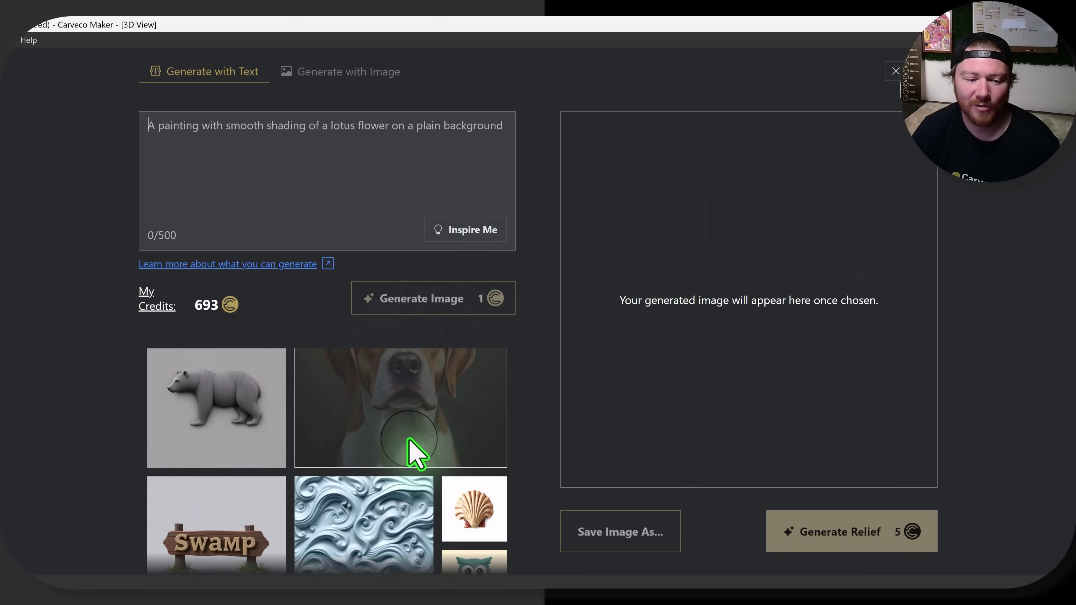
mouse_move(425, 417)
scroll(411, 441, "up", 5)
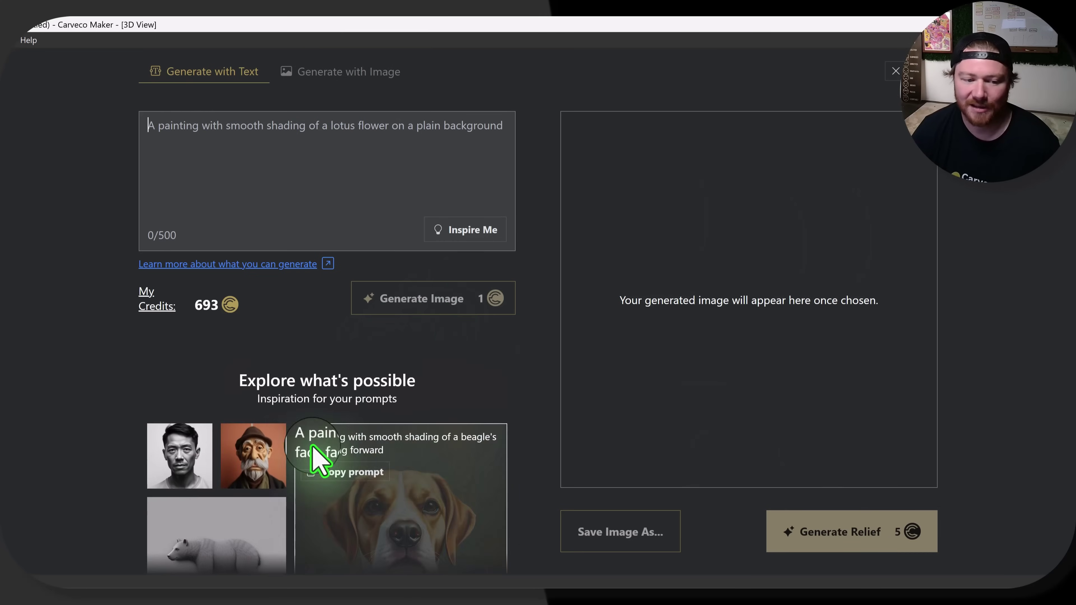
scroll(319, 457, "down", 3)
scroll(290, 450, "up", 2)
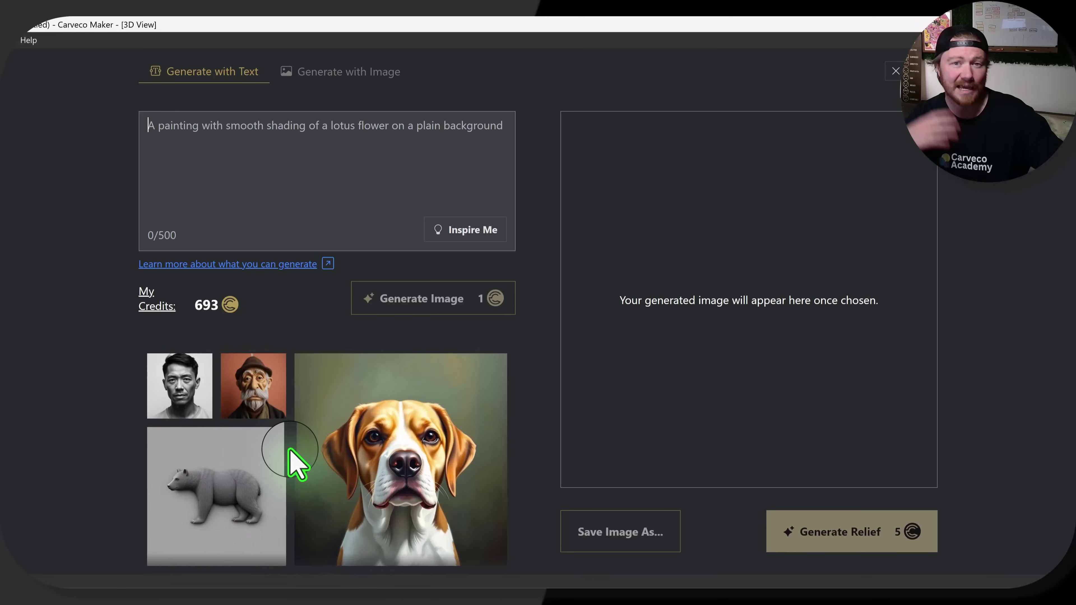
mouse_move(300, 452)
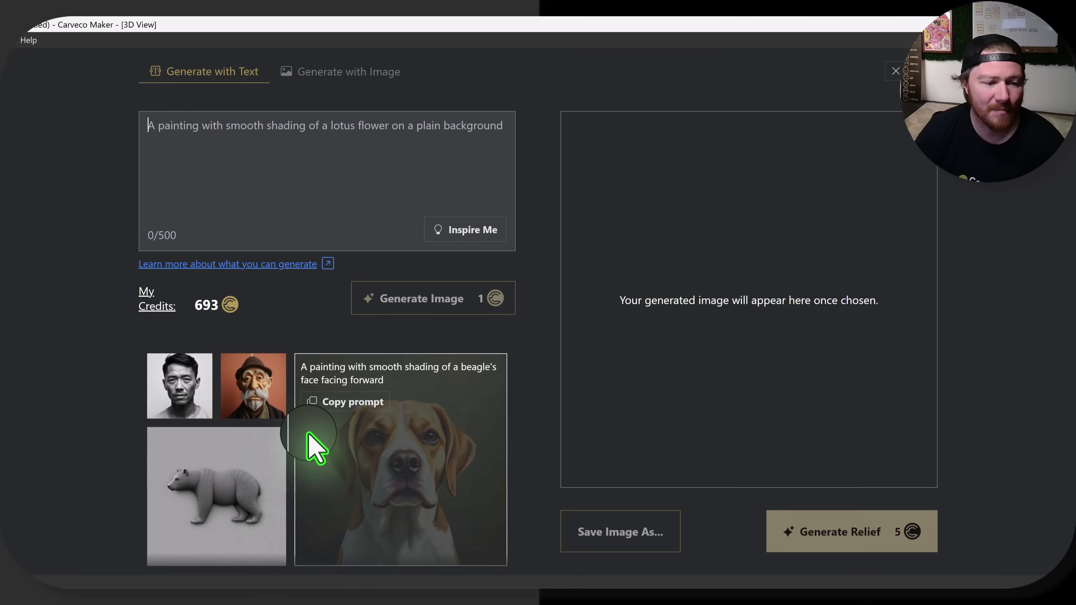
scroll(348, 481, "down", 4)
left_click(472, 469)
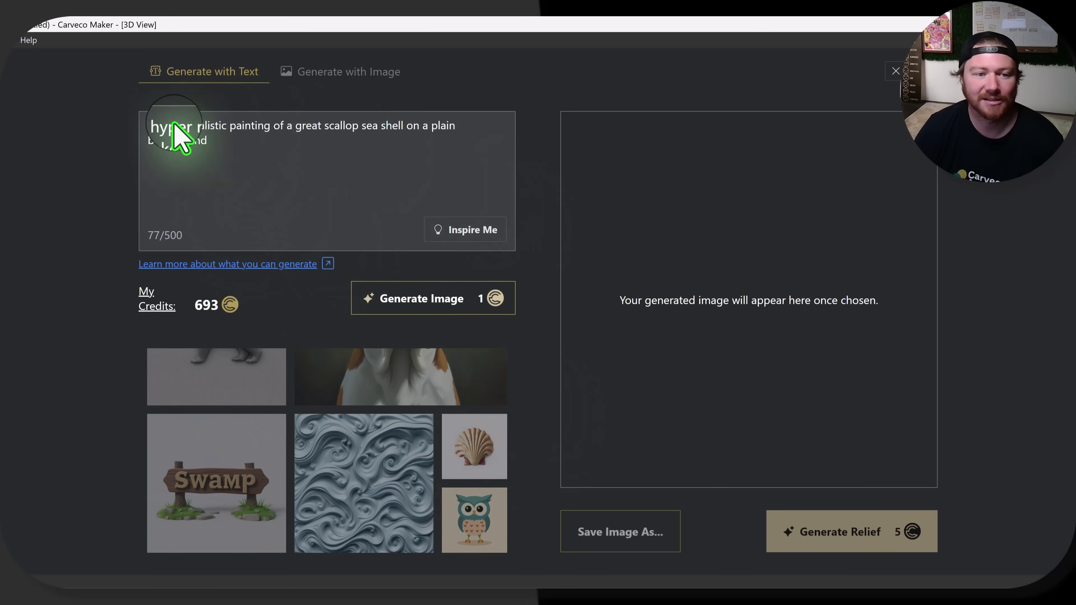
Generate images from the scallop shell prompt and turn the second resulting image into a relief.
left_click(443, 301)
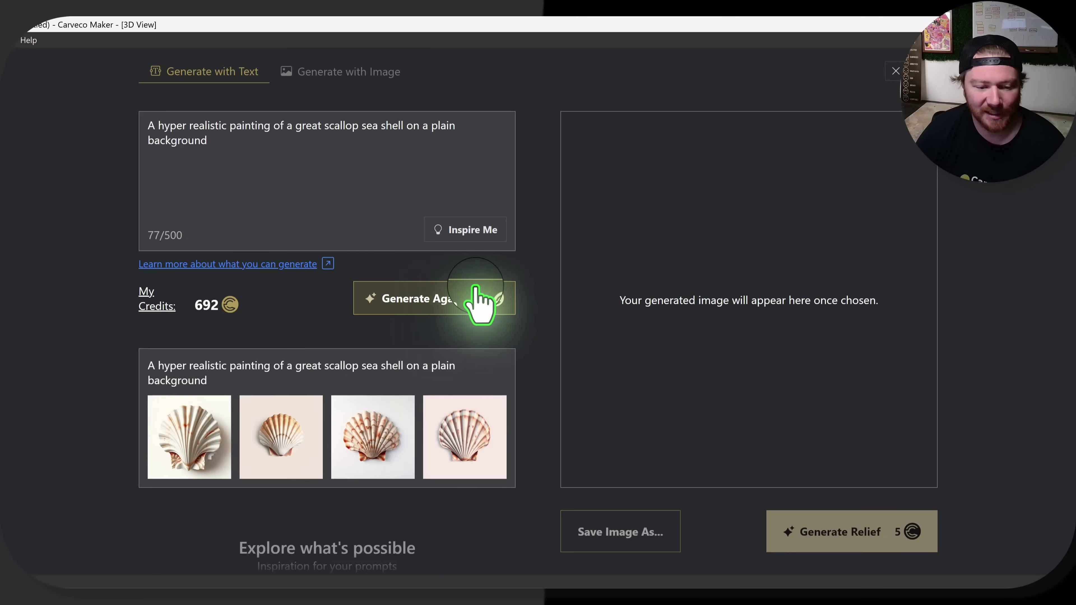
left_click(289, 439)
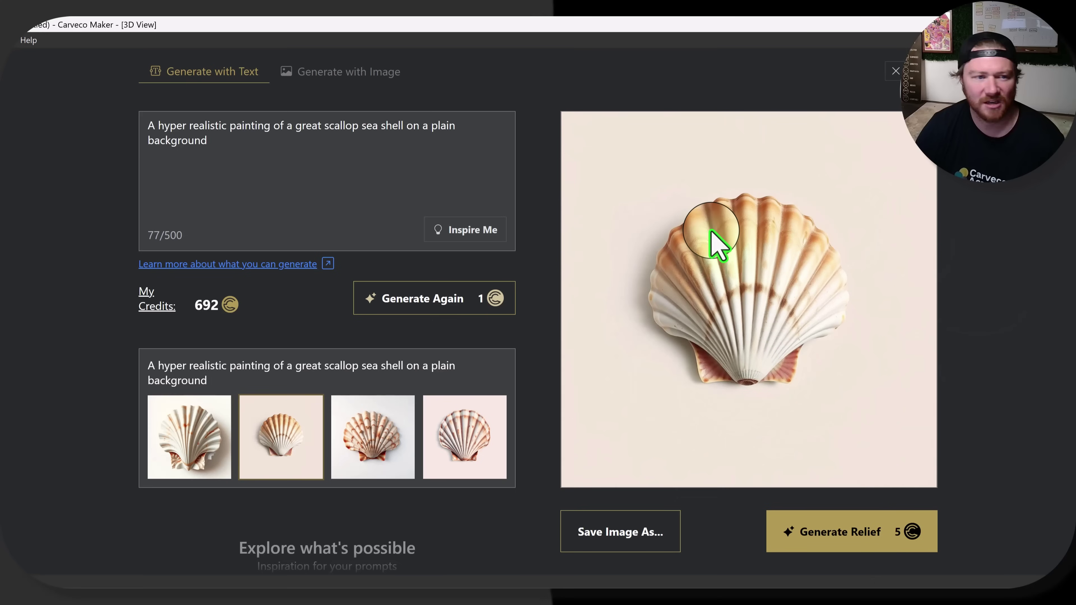
left_click(881, 534)
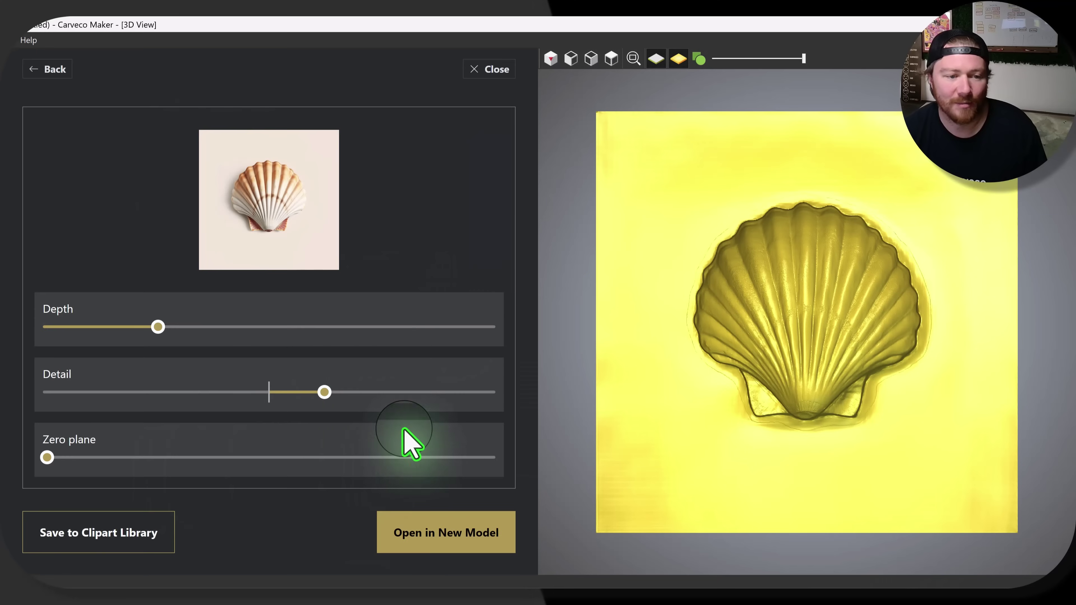
Examine the generated scallop shell relief from several angles in the 3D preview.
left_click_drag(768, 367, 856, 289)
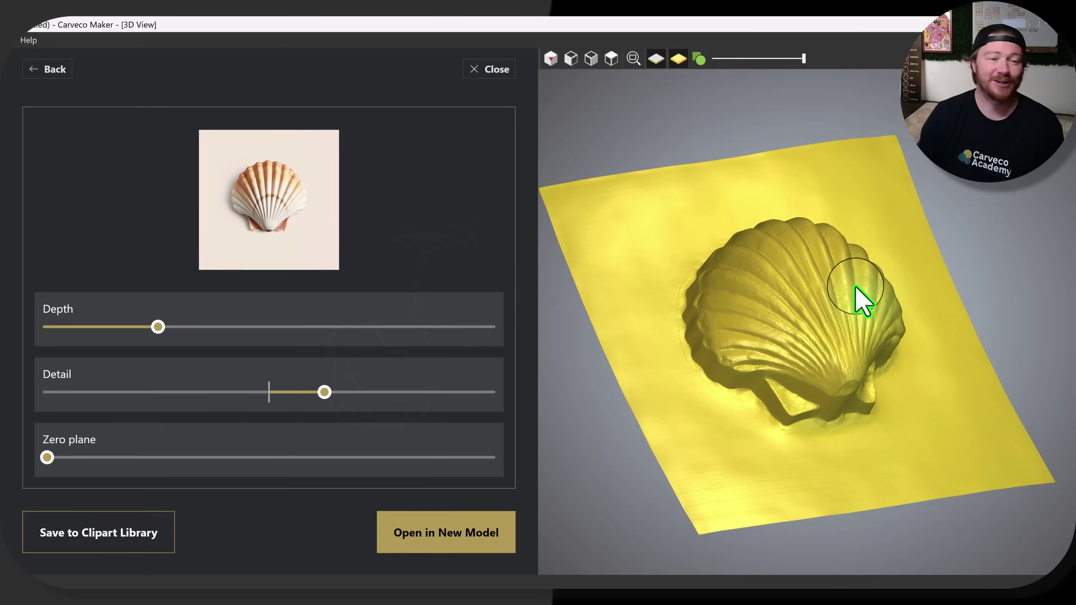
left_click_drag(834, 316, 796, 350)
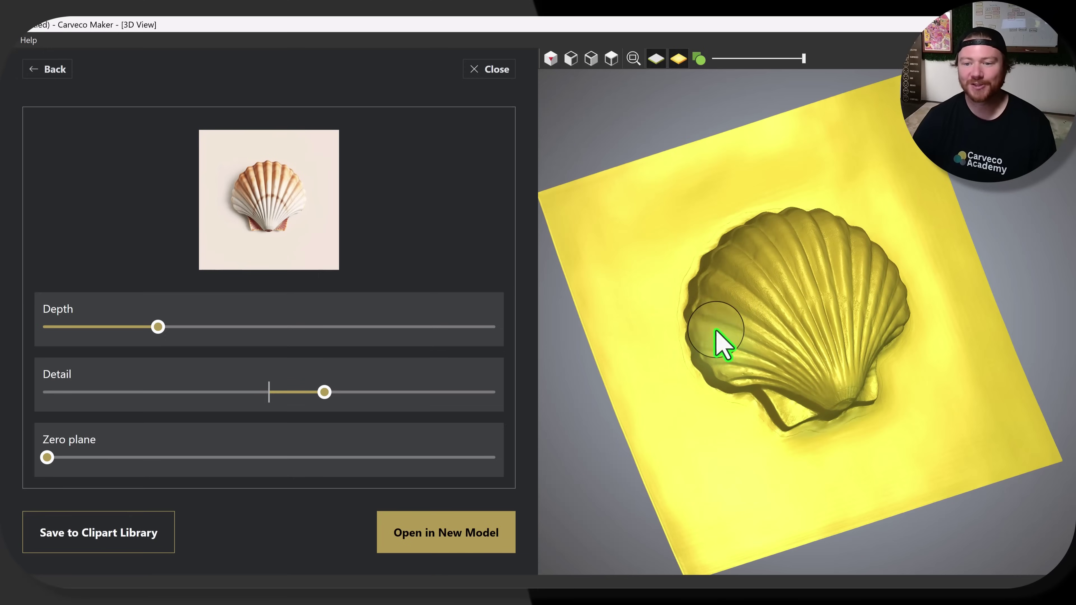
left_click_drag(716, 331, 805, 331)
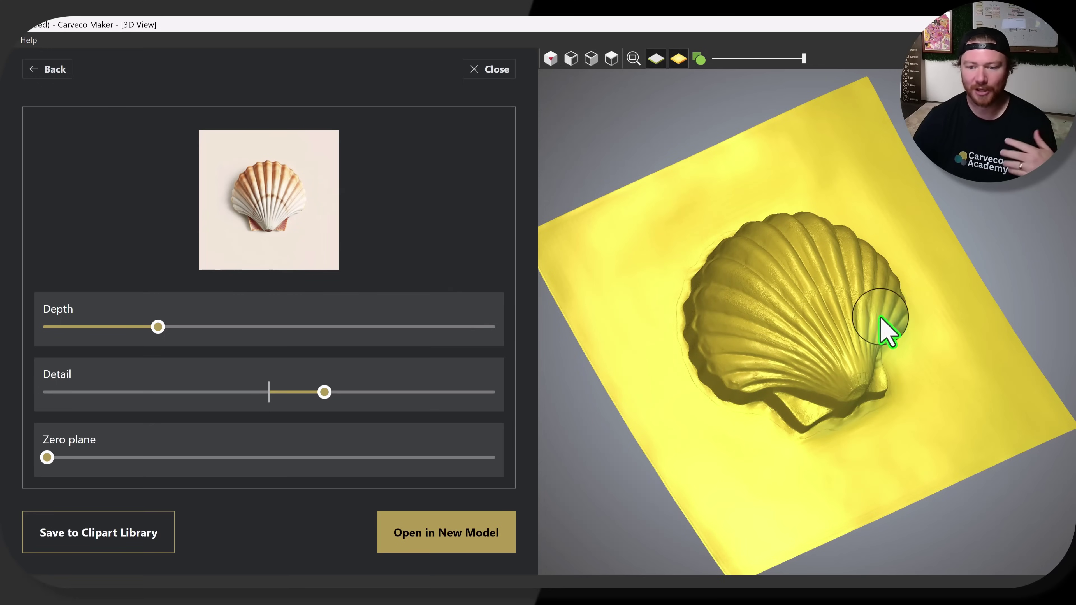
left_click_drag(882, 319, 742, 369)
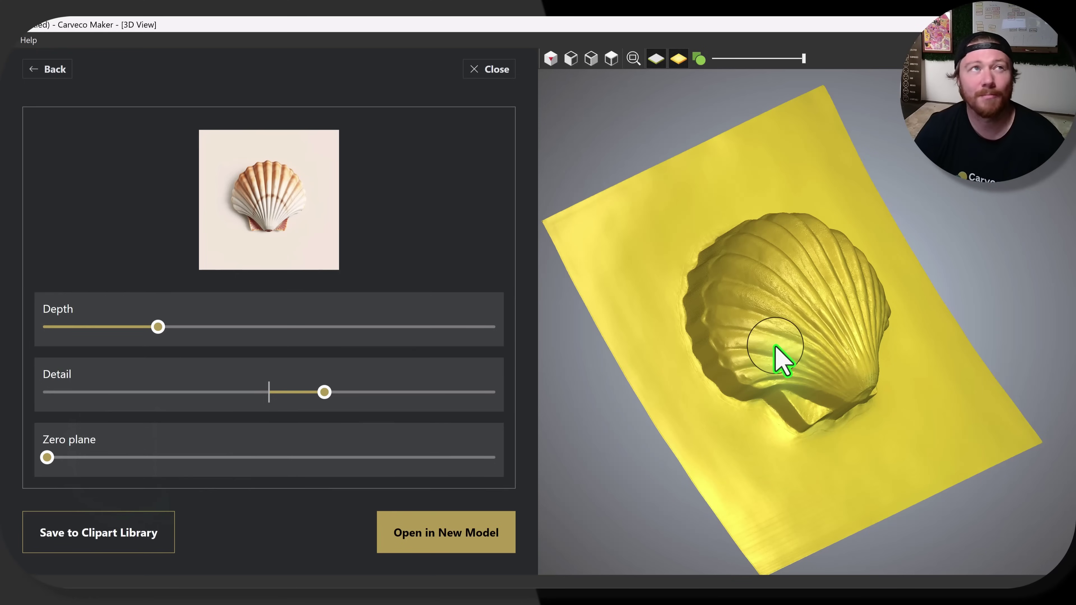
left_click_drag(809, 335, 801, 365)
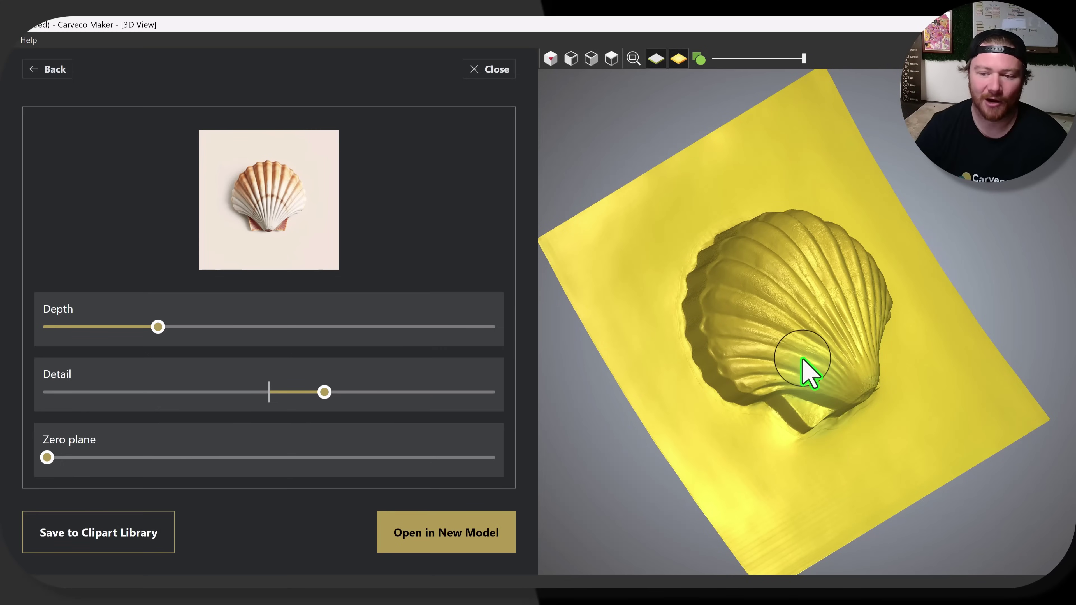
left_click_drag(856, 361, 825, 346)
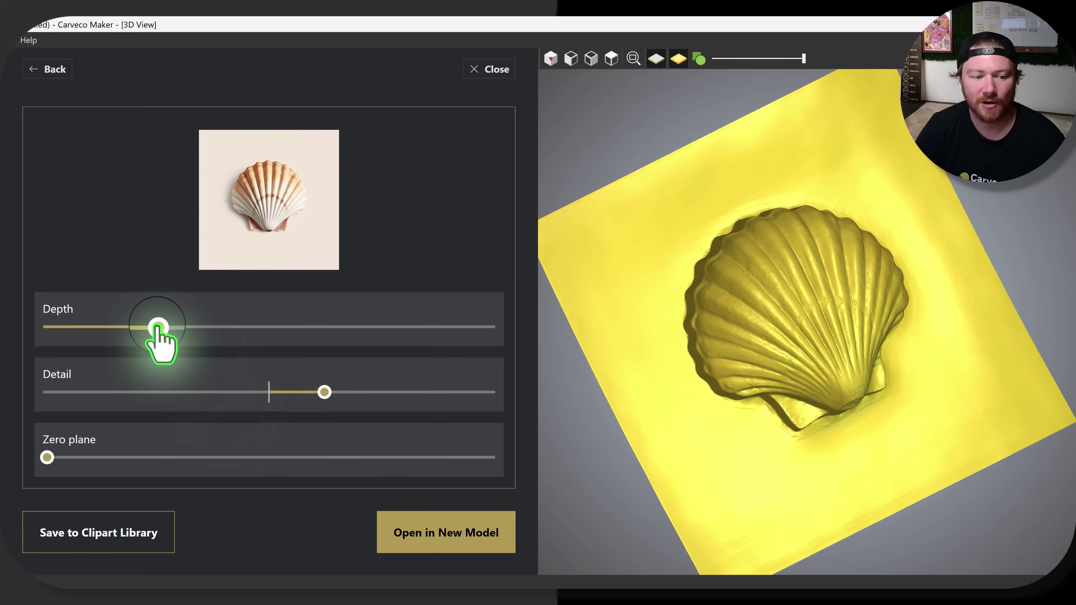
Try raising the shell relief's depth to about half of its range and check the shape at a low angle.
left_click_drag(158, 328, 270, 328)
left_click_drag(829, 445, 817, 366)
left_click(225, 331)
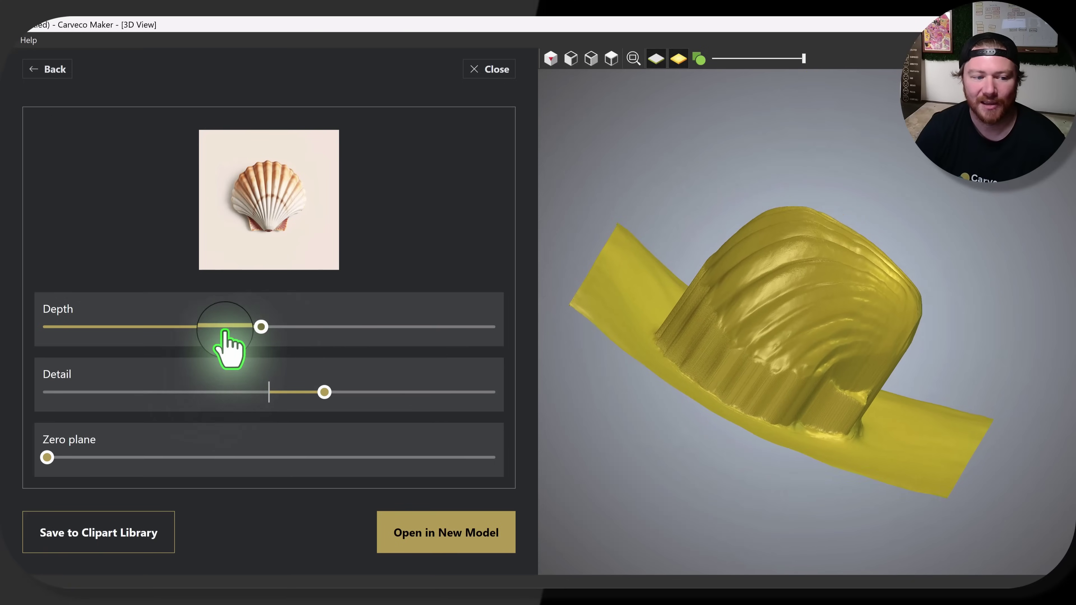
Lower the shell relief's depth to about one fifth of its range and inspect the surface up close.
left_click_drag(224, 331, 133, 327)
left_click_drag(877, 352, 637, 365)
left_click_drag(759, 344, 670, 382)
scroll(591, 368, "up", 5)
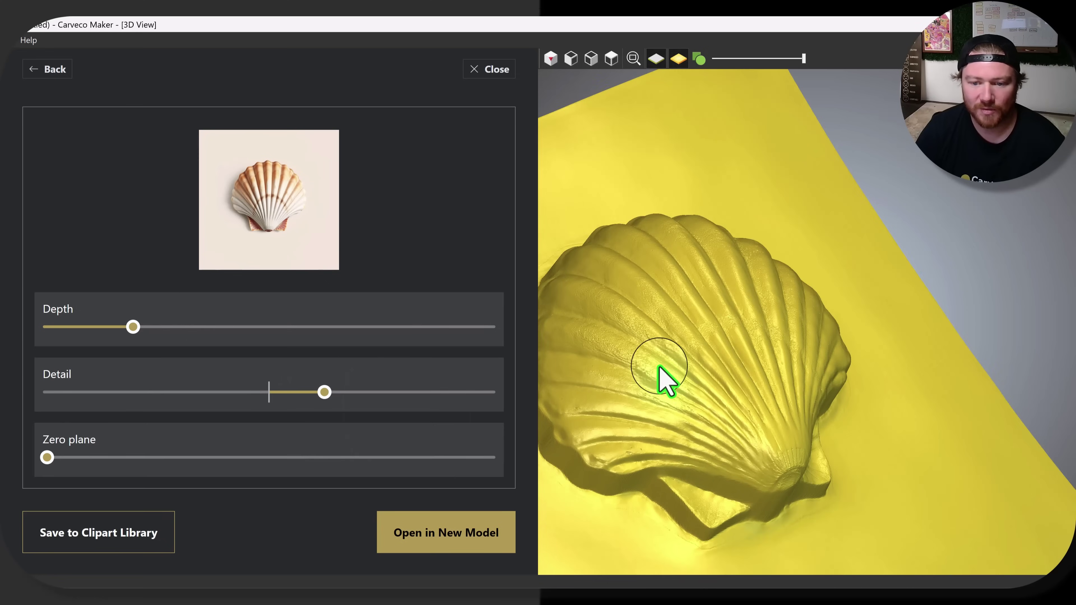
middle_click_drag(661, 373, 754, 366)
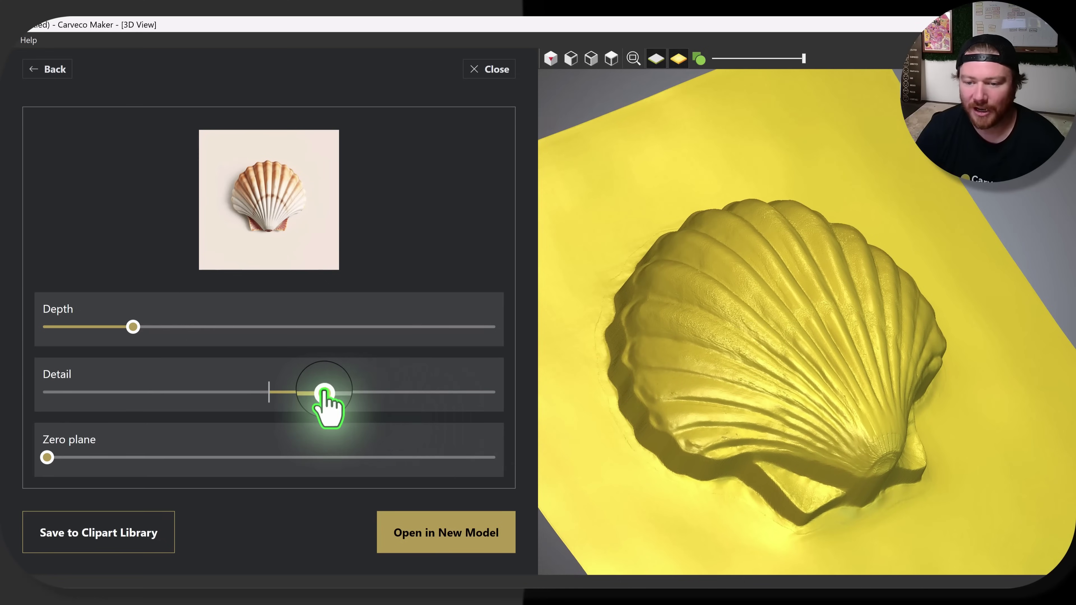
Try the shell relief with much stronger detail, and with detail reduced to just below the neutral mark.
left_click_drag(325, 392, 374, 393)
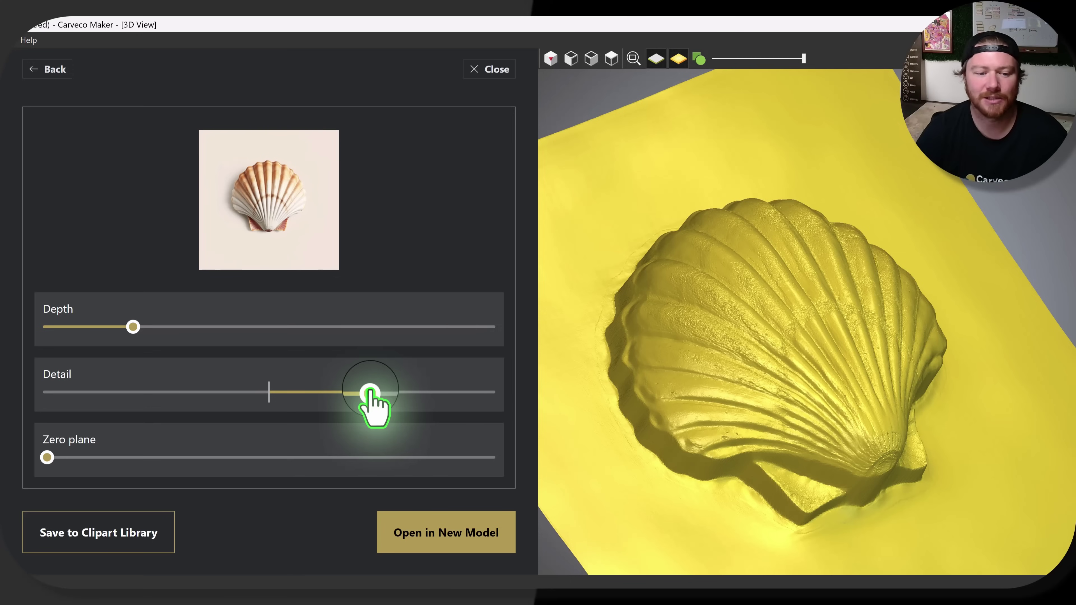
left_click_drag(371, 394, 429, 395)
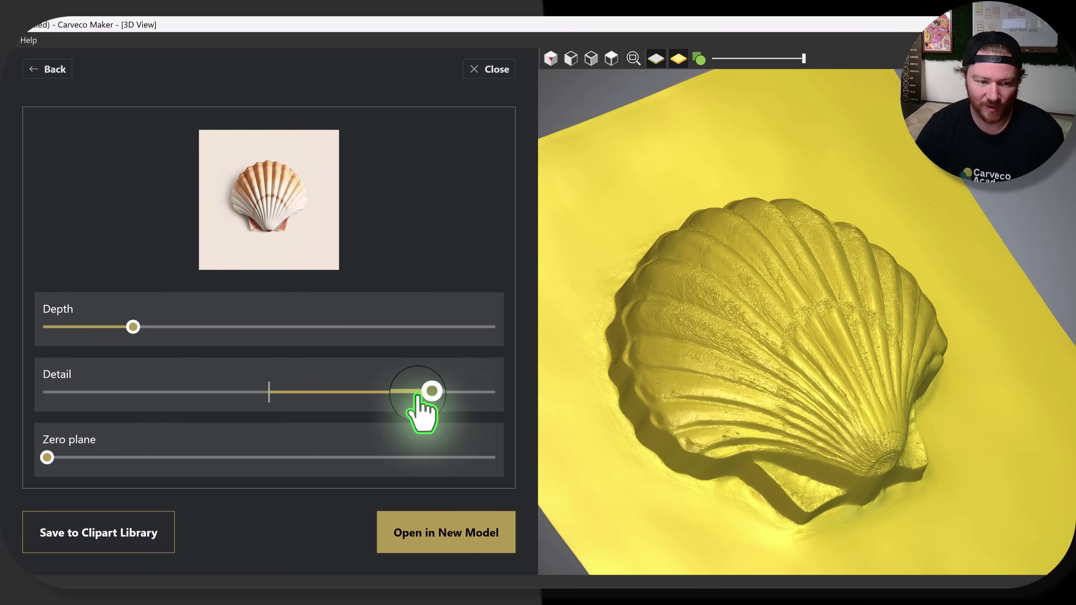
left_click_drag(424, 393, 265, 398)
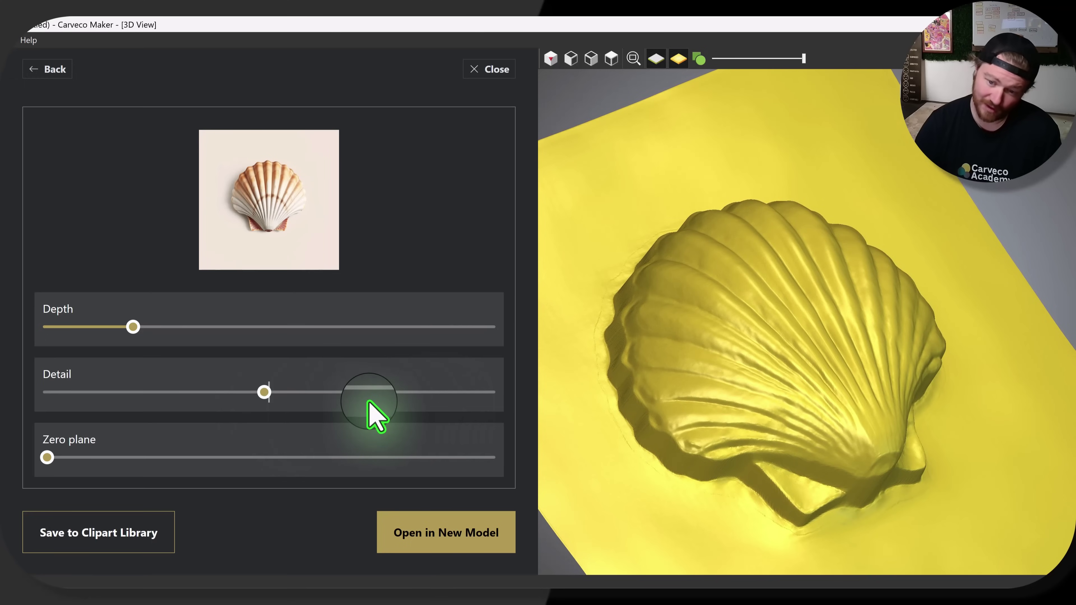
mouse_move(817, 373)
left_mouse_down()
mouse_move(749, 449)
mouse_move(797, 379)
mouse_move(692, 381)
left_mouse_up()
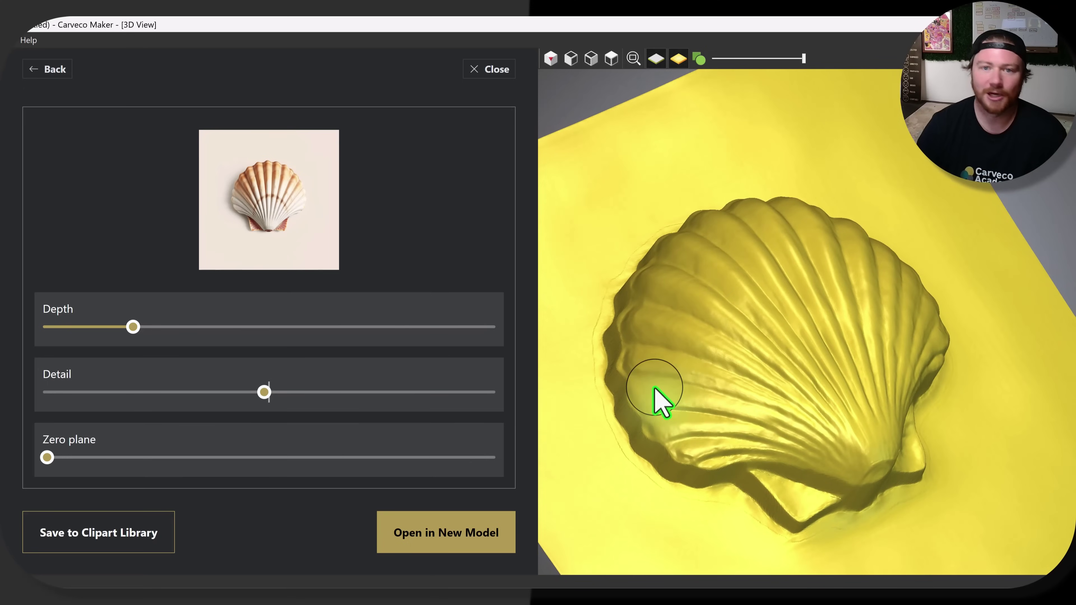
Set the shell relief's detail to about 84 percent of its range, checking the ridges' texture in the preview.
left_click(264, 394)
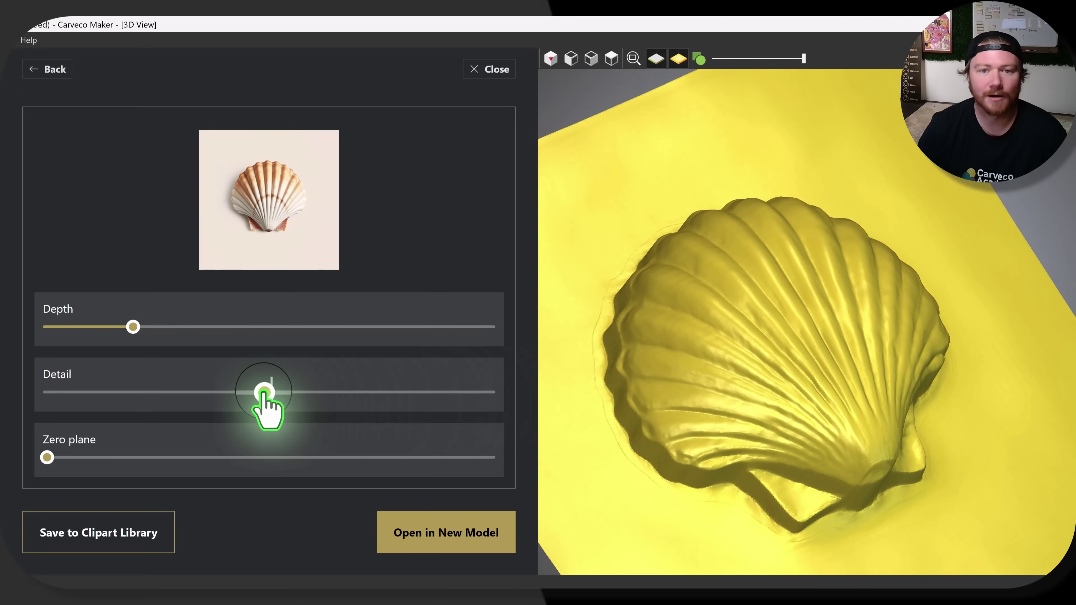
left_click_drag(264, 393, 433, 392)
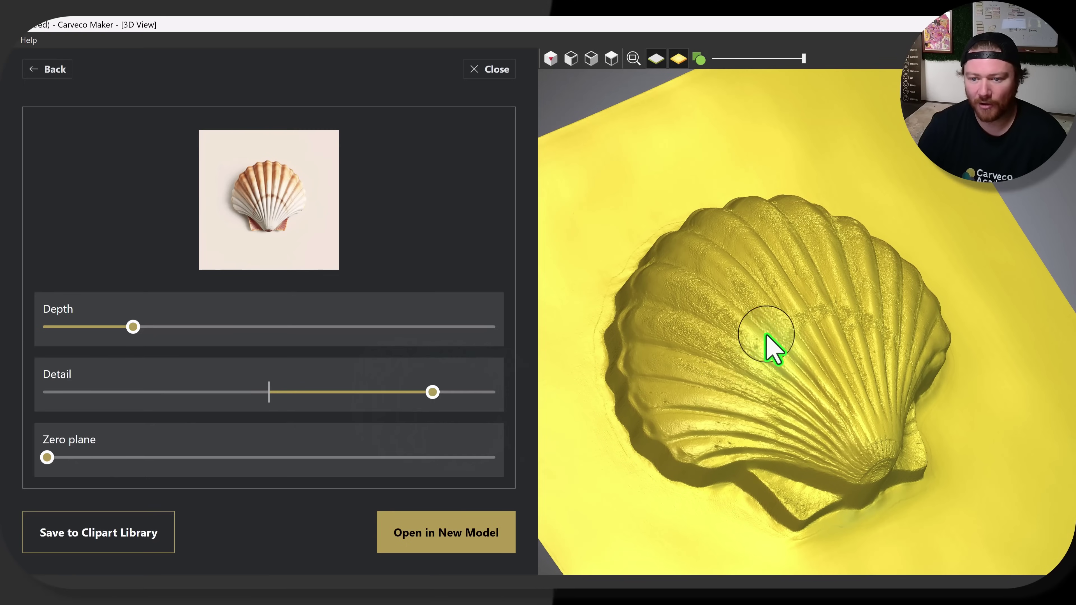
left_click_drag(769, 344, 746, 381)
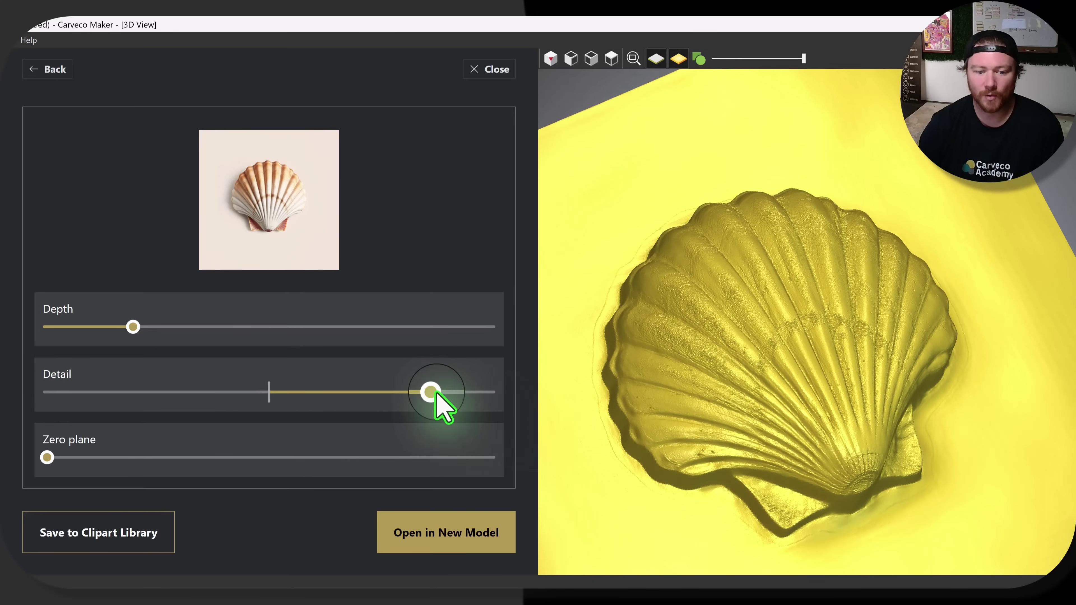
mouse_move(432, 392)
left_mouse_down()
mouse_move(457, 392)
mouse_move(413, 392)
mouse_move(423, 392)
left_mouse_up()
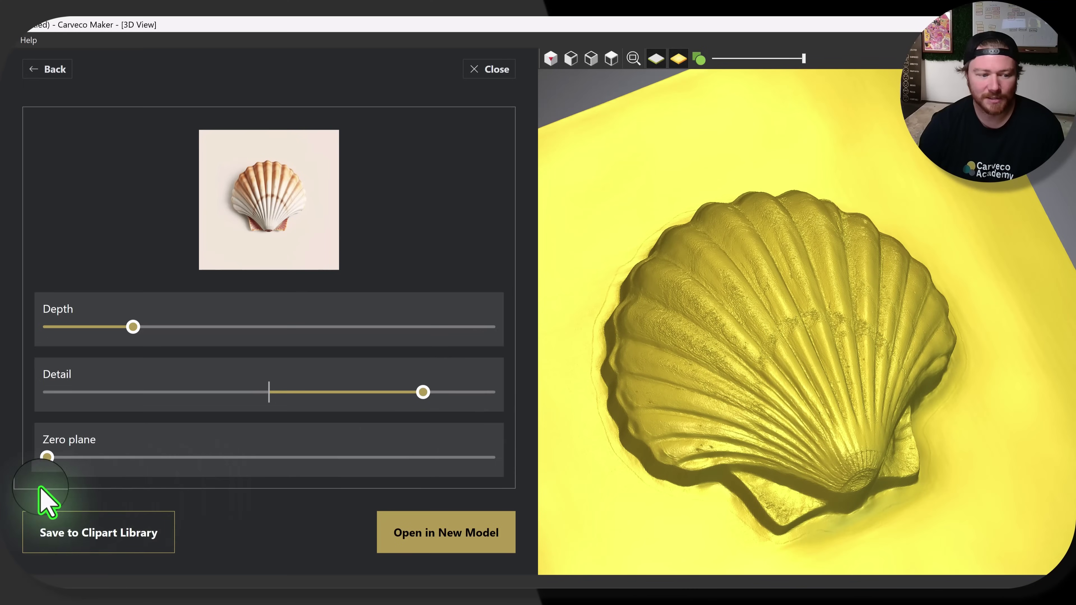
Set the shell relief's zero plane to about 27 percent of its range and inspect the background from above and the side.
left_click_drag(47, 458, 163, 457)
left_click_drag(740, 356, 820, 407)
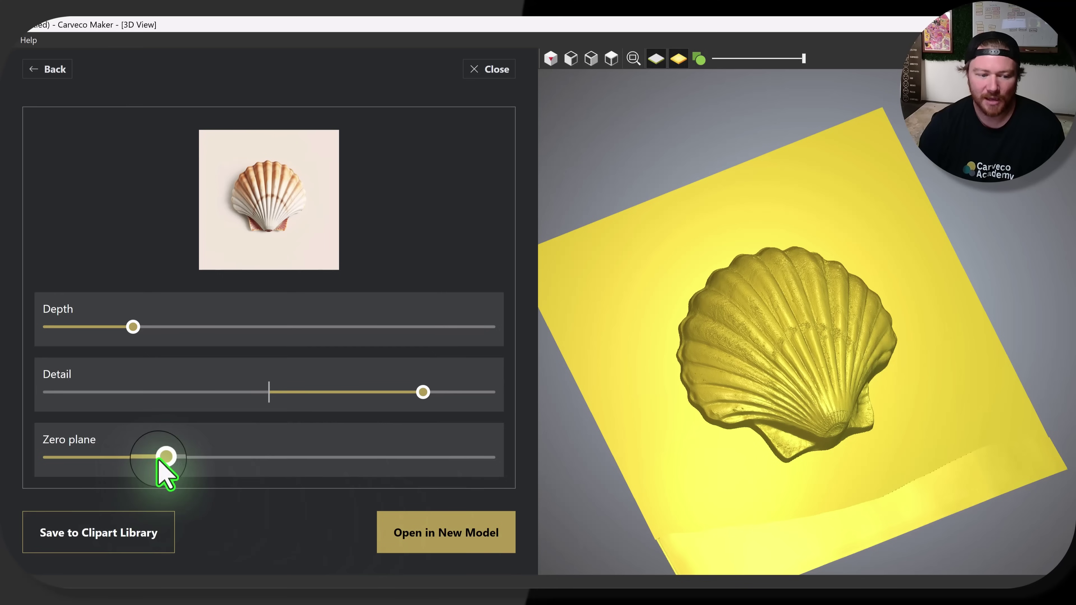
left_click_drag(761, 345, 768, 389)
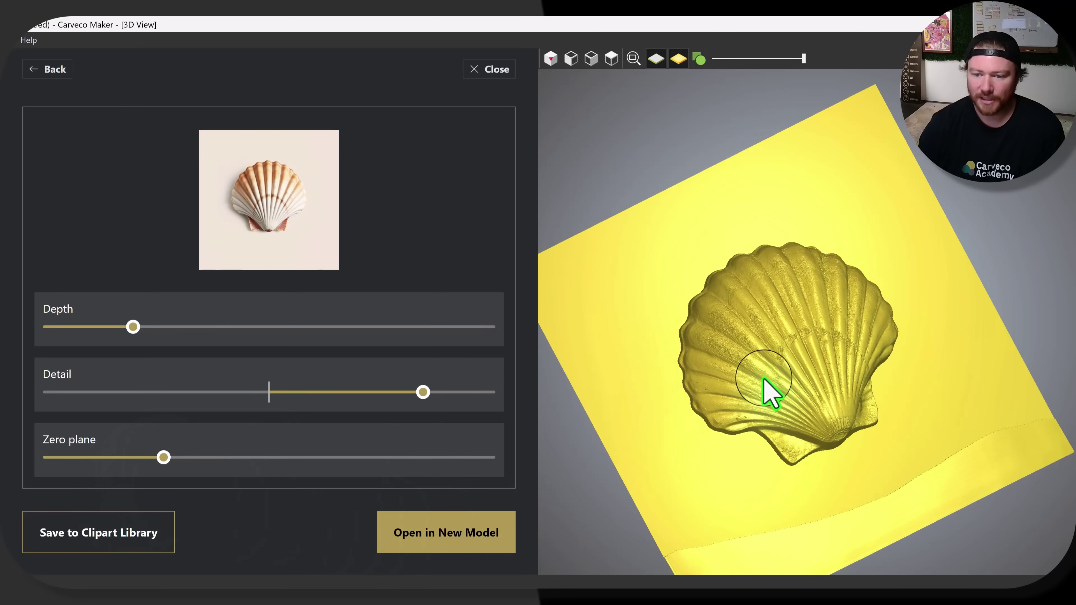
left_click_drag(797, 436, 973, 355)
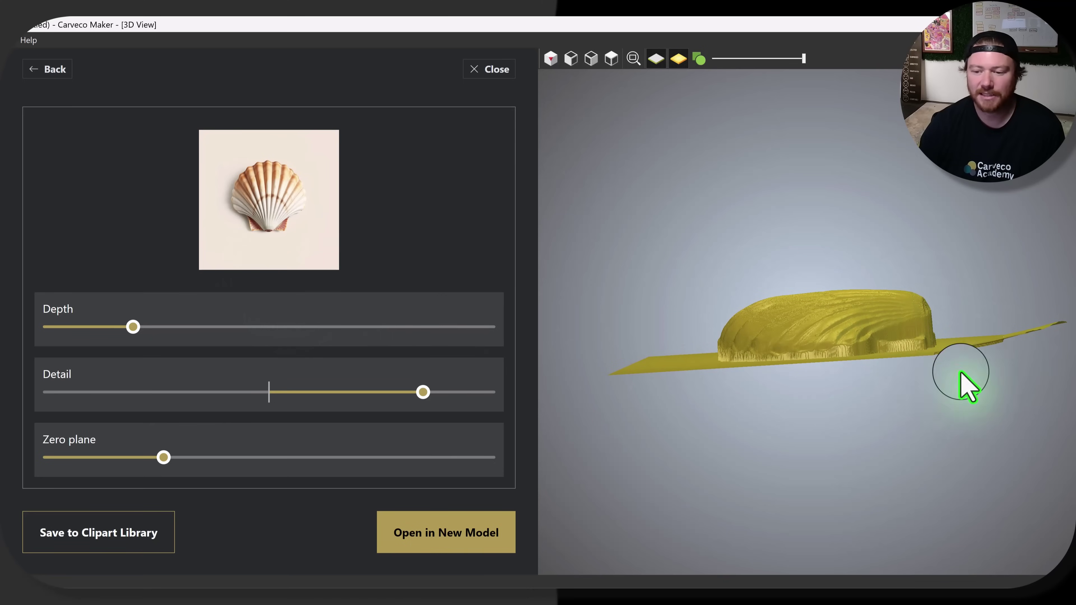
left_click_drag(865, 352, 831, 462)
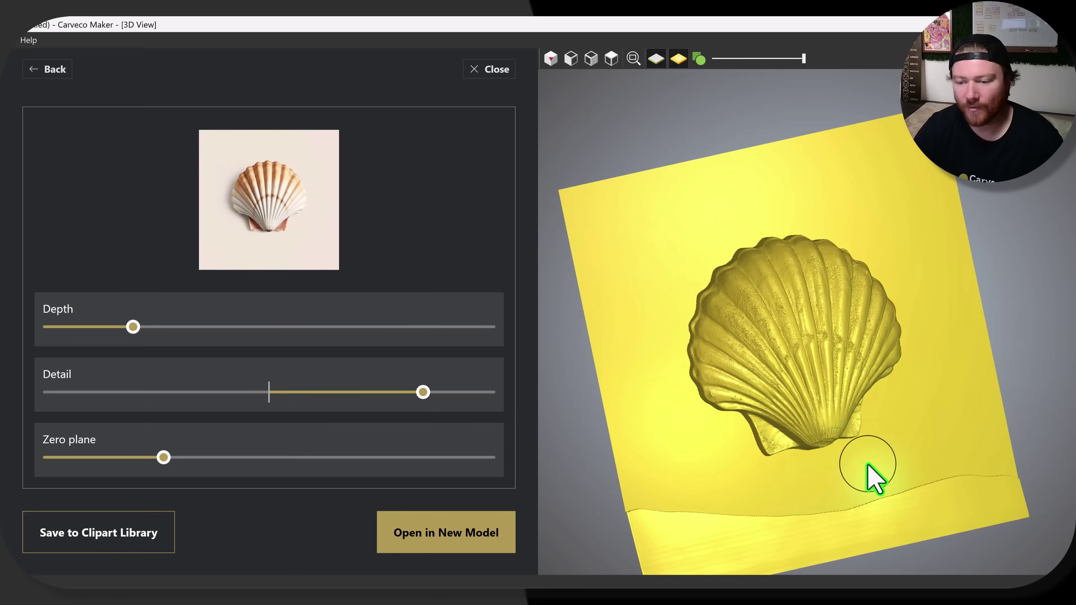
left_click_drag(853, 397, 799, 352)
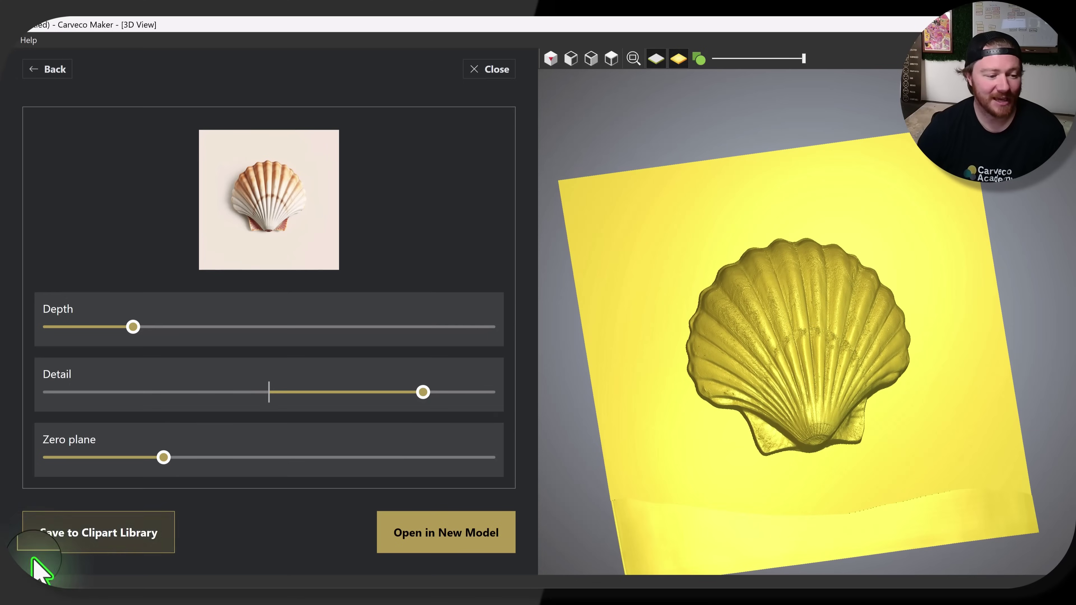
Save the shell relief as Shell 2 in the AI Generated clipart folder and open the relief clipart library.
left_click(70, 542)
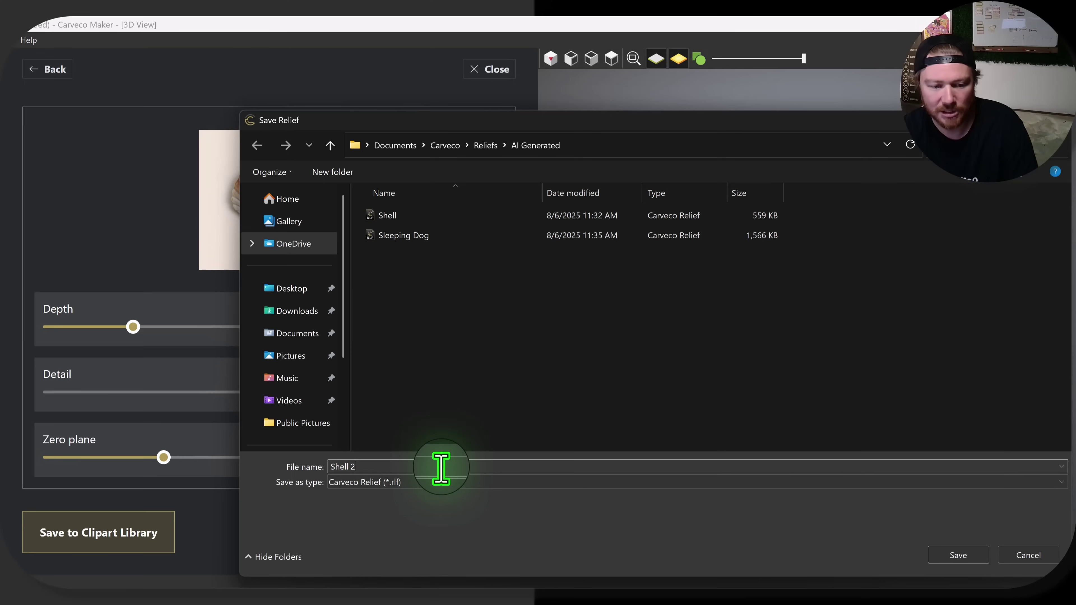
left_click(971, 553)
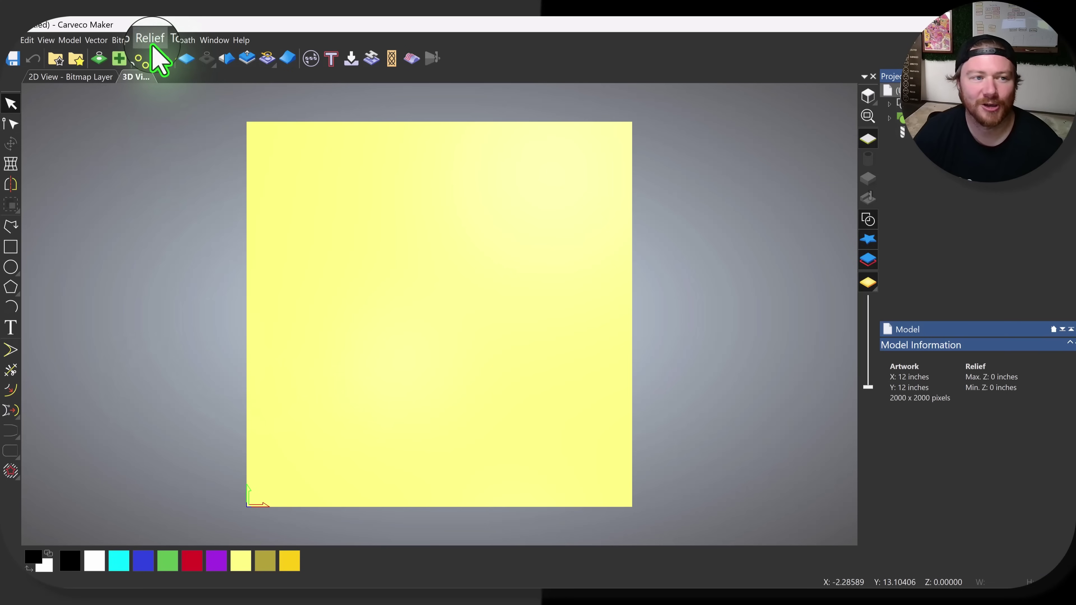
left_click(152, 40)
left_click(187, 102)
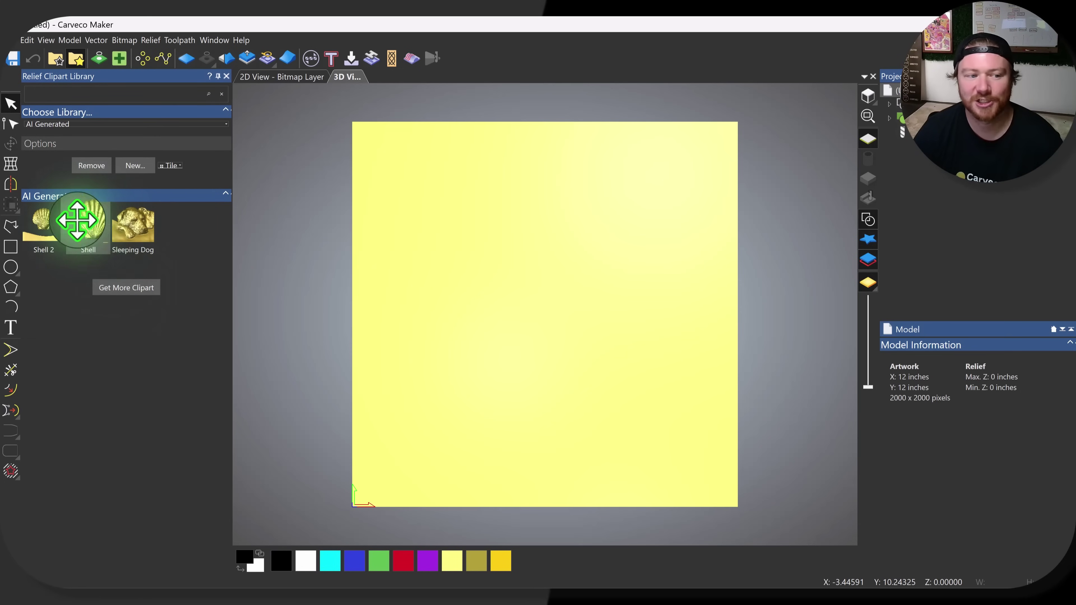
Place the Shell 2 clipart in the lower middle of the model, paste it with Merge High and inspect the relief.
double_click(45, 226)
left_click_drag(479, 408, 692, 240)
left_click_drag(548, 331, 556, 404)
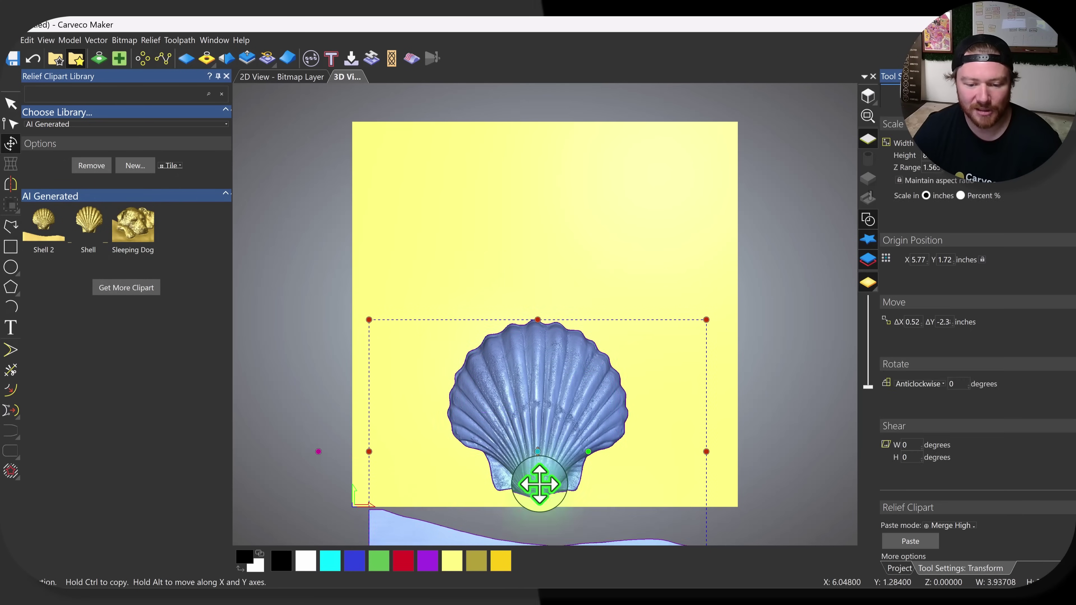
scroll(509, 497, "down", 3)
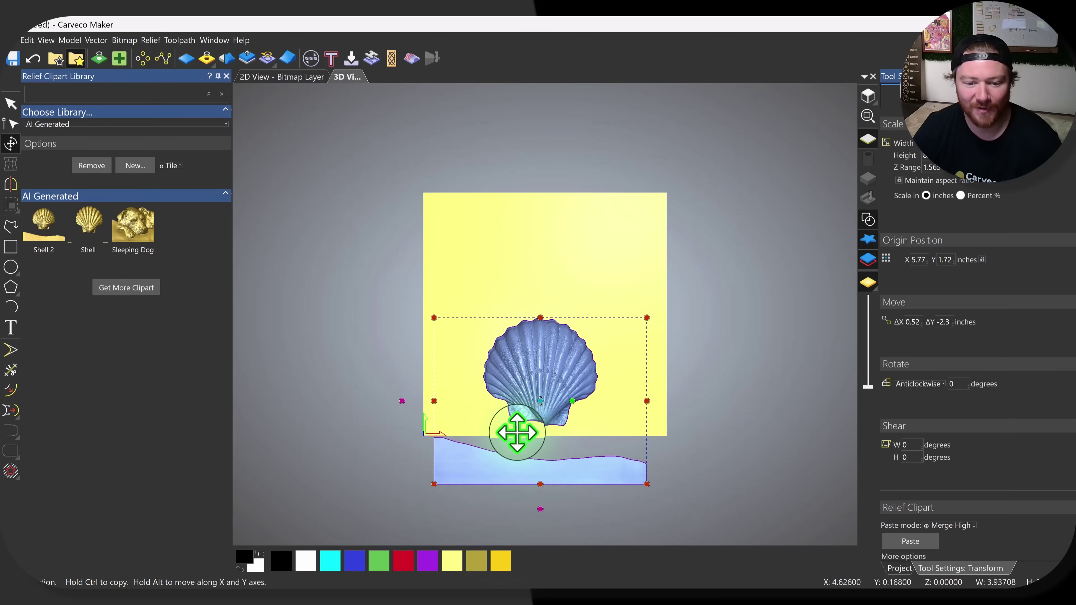
left_click(911, 542)
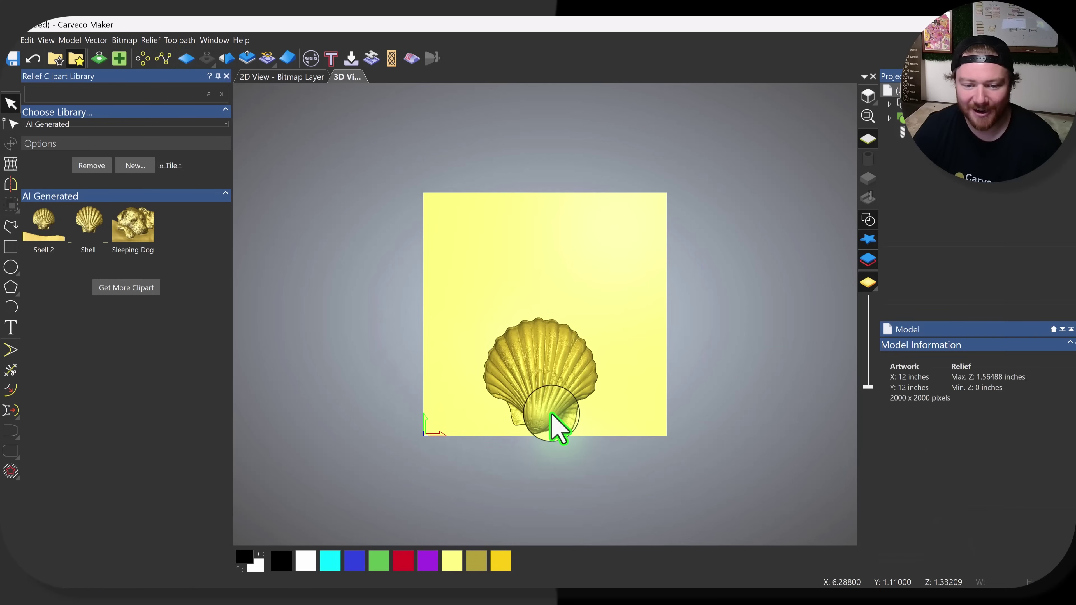
scroll(541, 396, "up", 5)
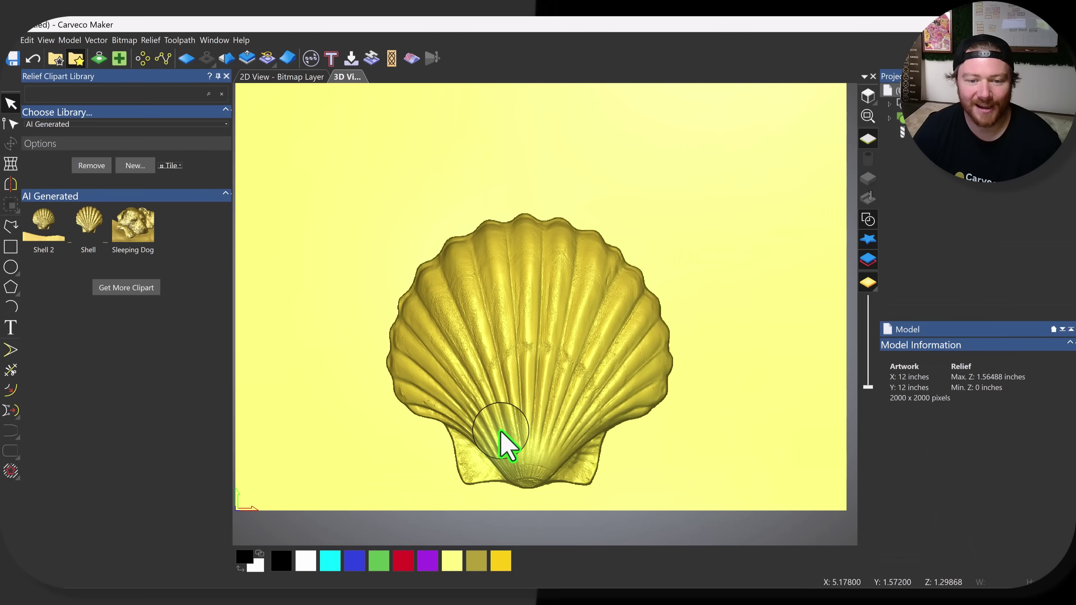
left_click_drag(513, 465, 545, 411)
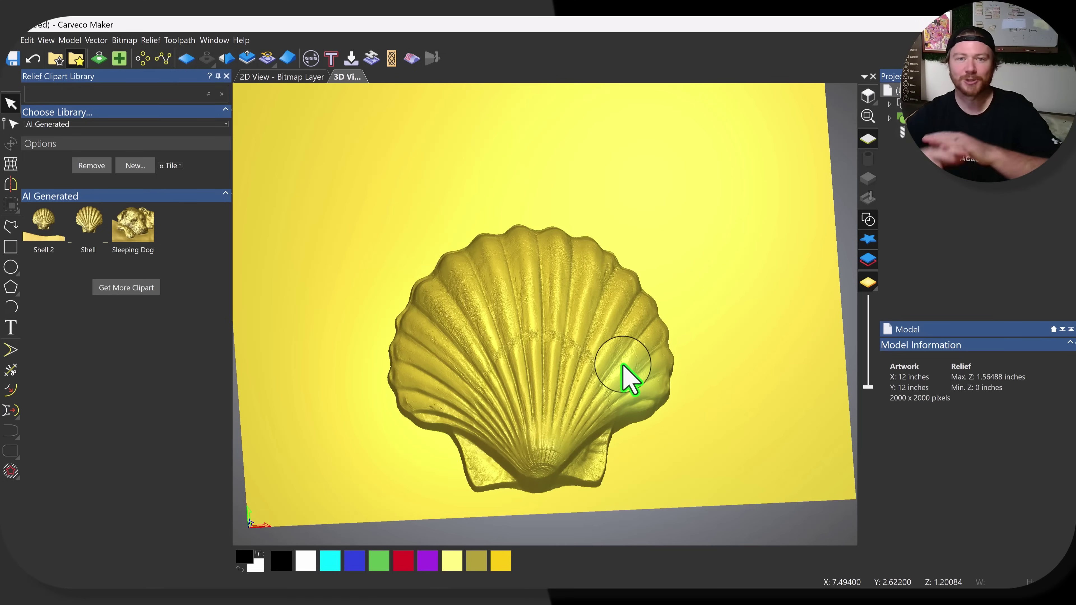
mouse_move(555, 330)
left_mouse_down()
mouse_move(497, 409)
mouse_move(524, 392)
mouse_move(497, 332)
left_mouse_up()
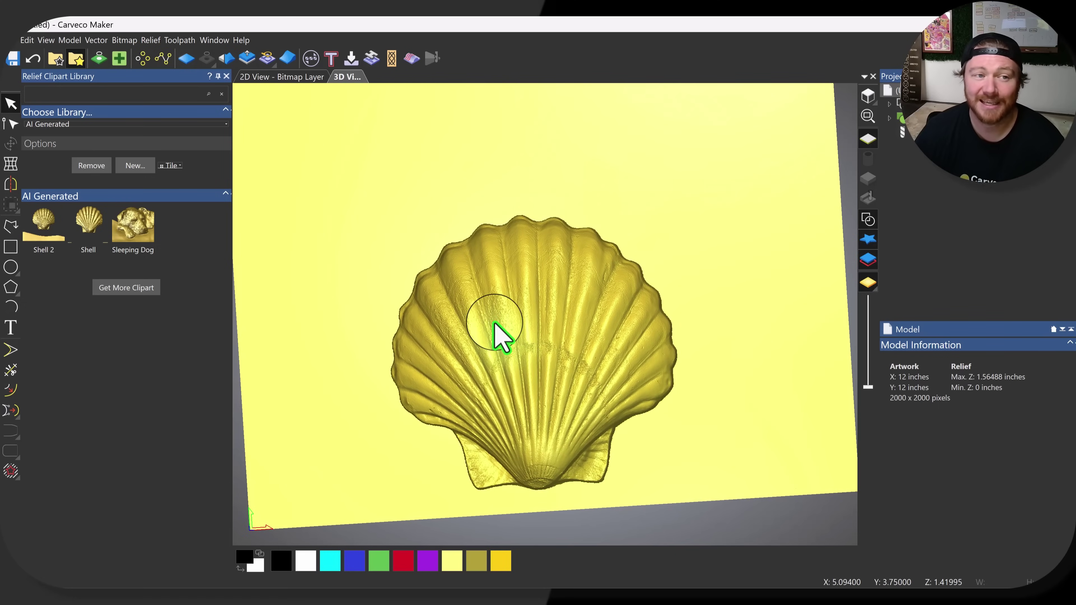
Create a triangle mesh from the shell relief with 0.01 inch tolerance, closed with a flat plane.
left_click(149, 40)
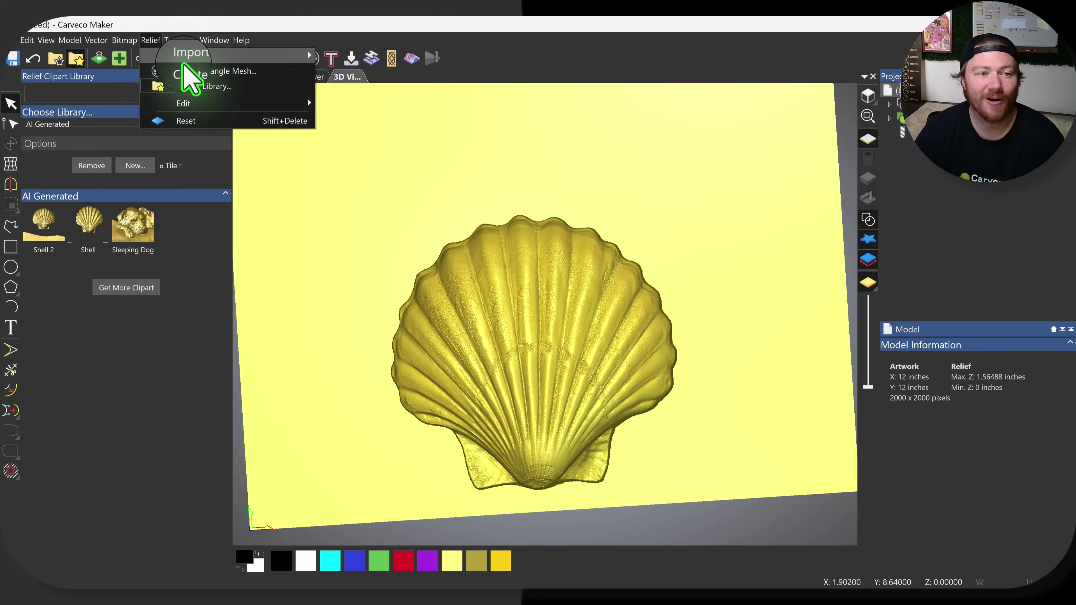
left_click(211, 71)
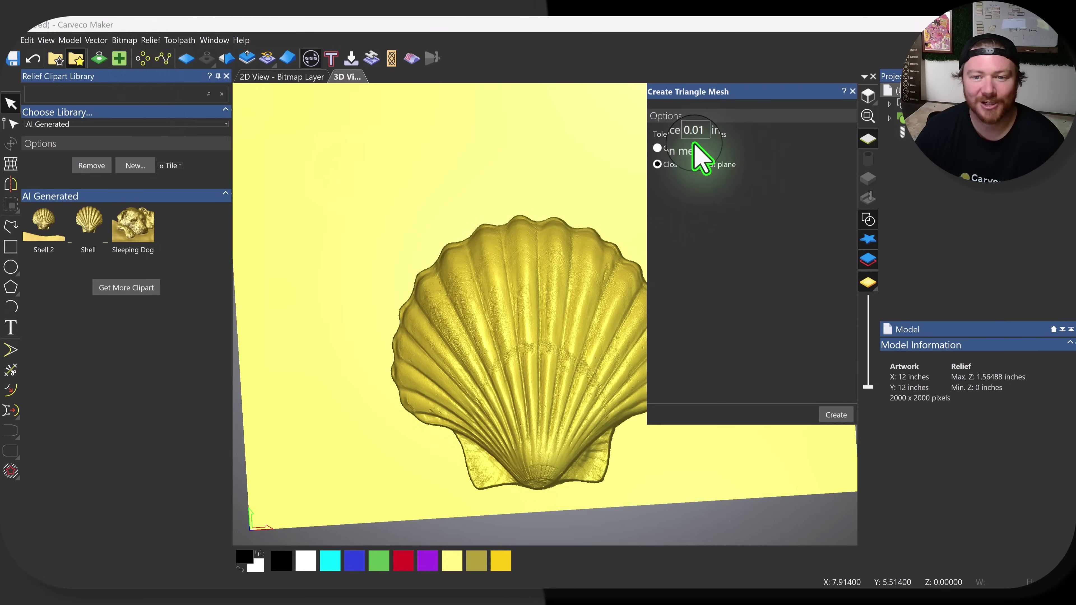
left_click(837, 415)
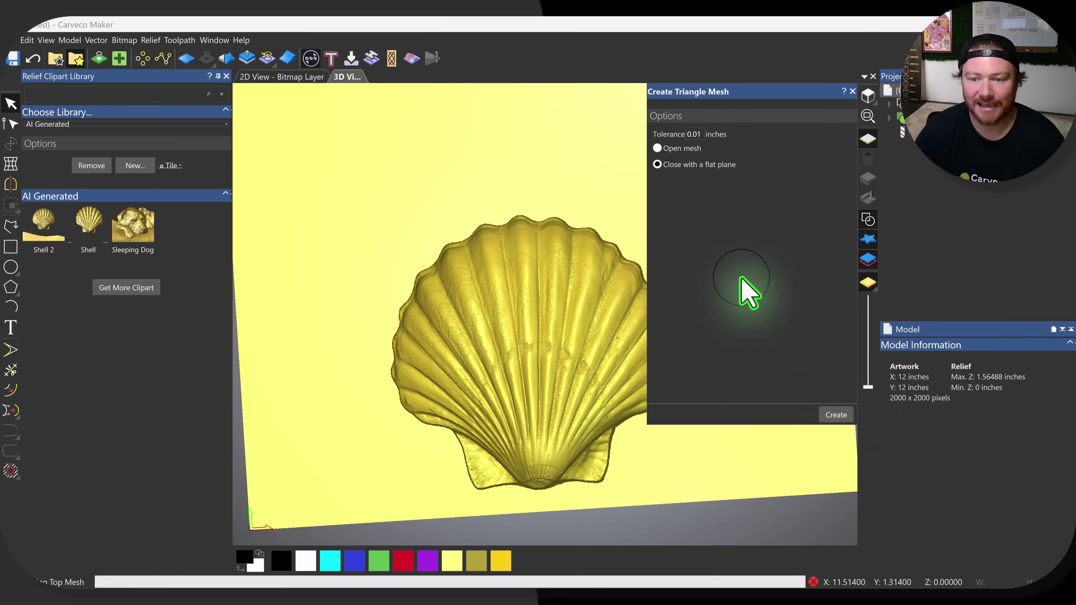
left_click_drag(619, 351, 574, 354)
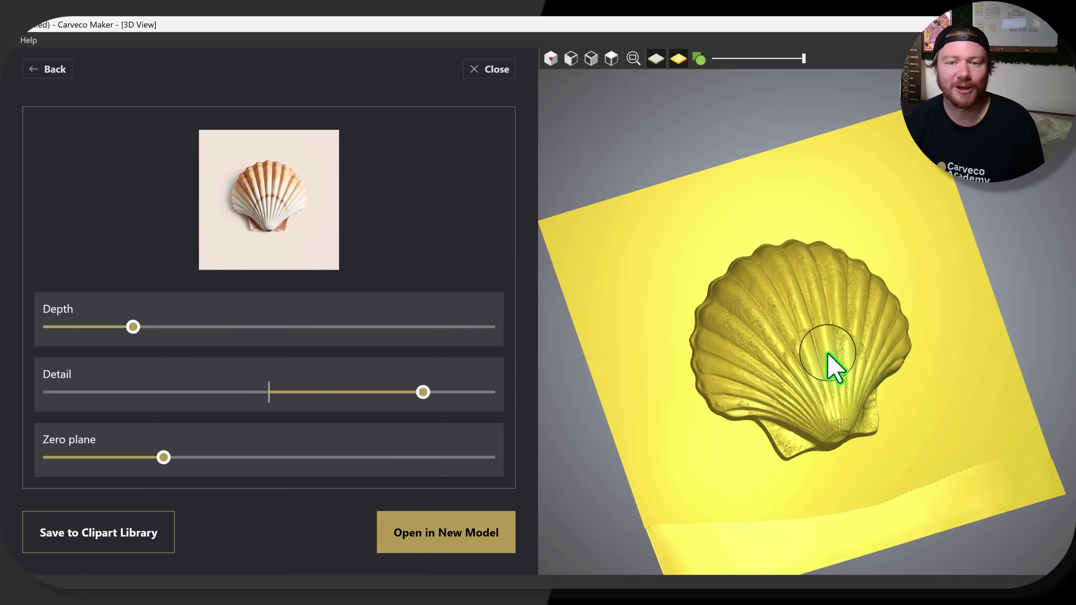
Return to the AI text prompt and generate images for "A hyper realistic painting of a Sleeping cat on a plain background".
left_click(51, 69)
left_click(288, 364)
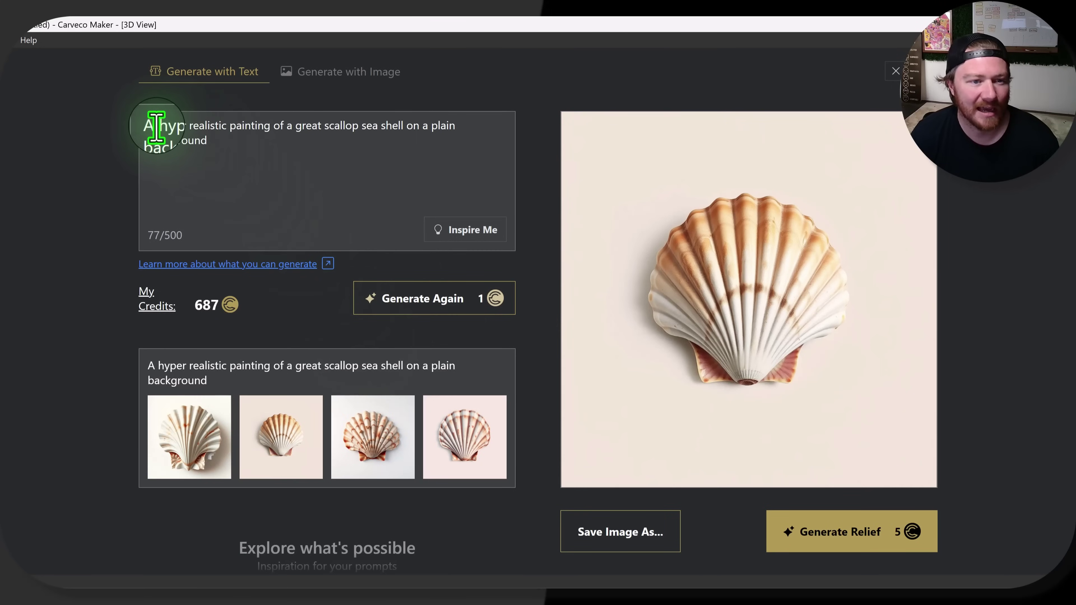
left_click_drag(296, 128, 410, 134)
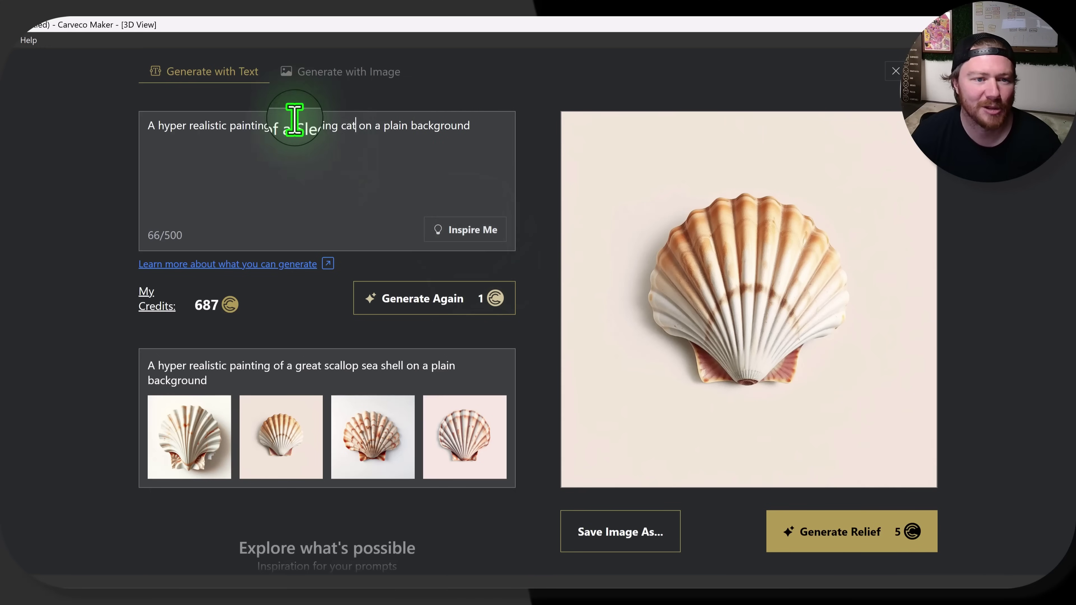
left_click(438, 302)
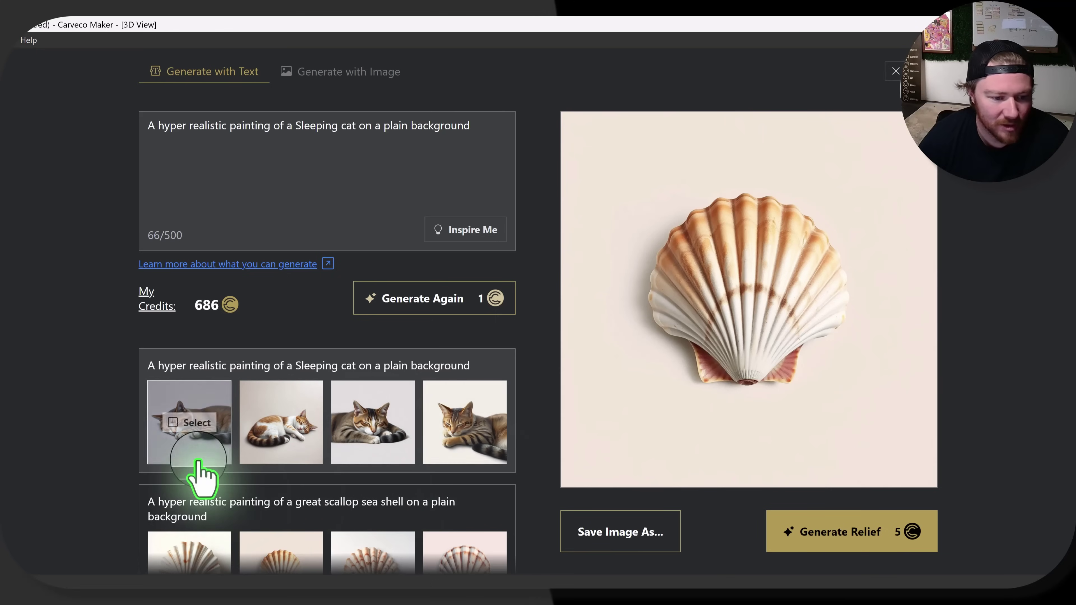
Generate a relief from the second image, the curled-up orange and white cat, and view it up close.
left_click(281, 424)
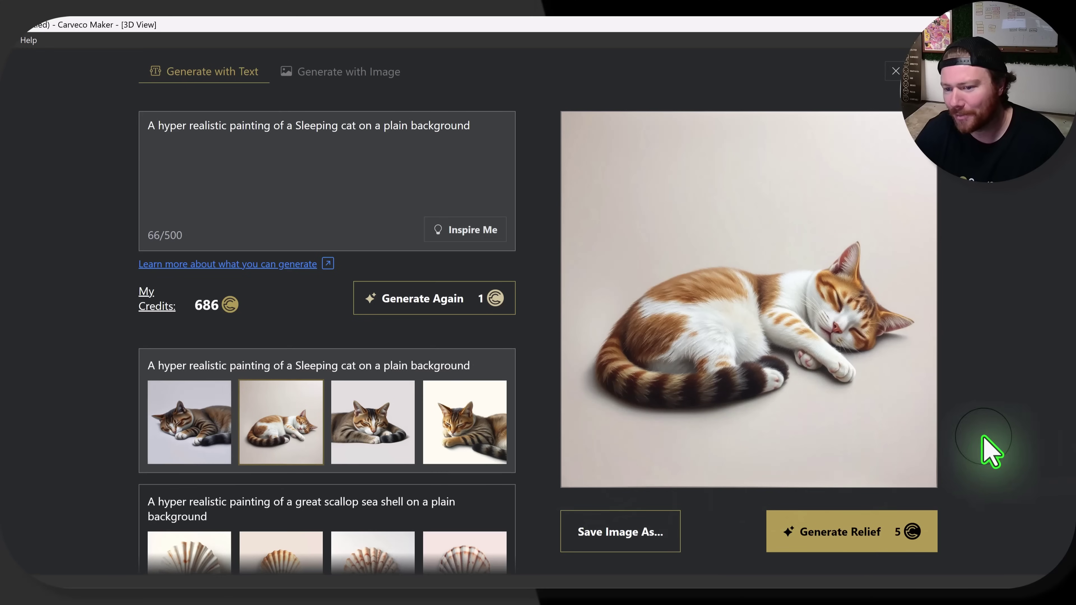
left_click(825, 535)
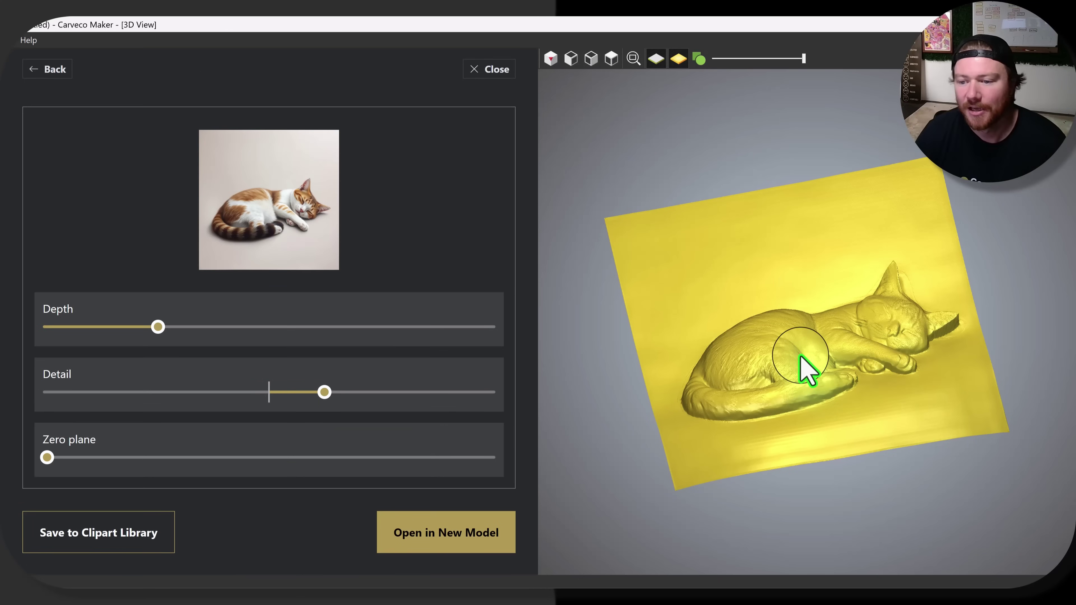
left_click_drag(805, 365, 824, 423)
scroll(810, 380, "up", 3)
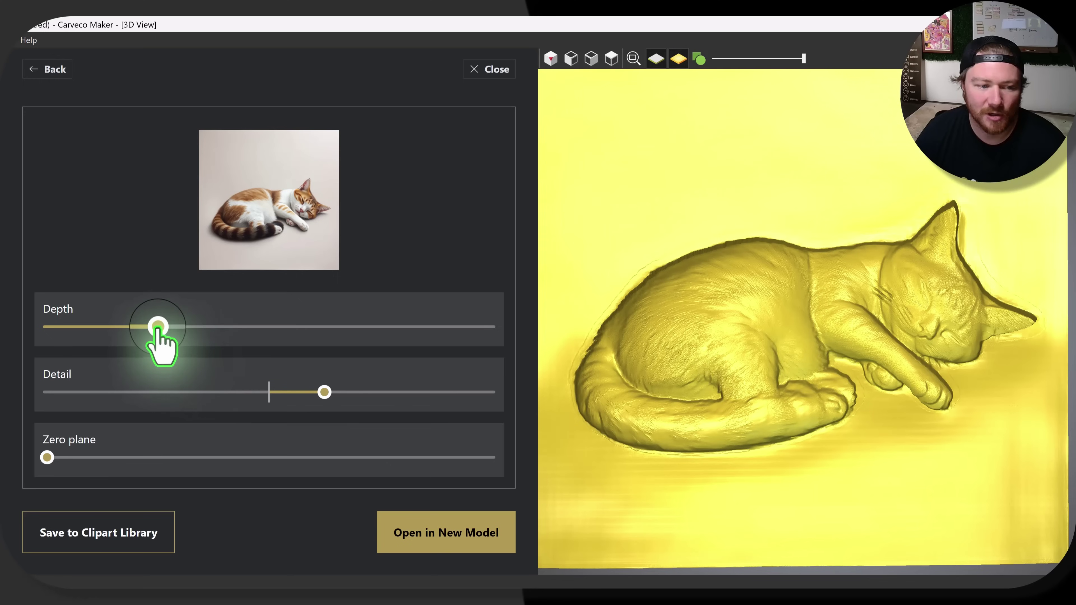
Set the sleeping cat relief's depth to about 35 percent and its detail to about 68 percent of their ranges.
left_click_drag(157, 327, 202, 327)
left_click_drag(745, 457, 797, 369)
left_click_drag(325, 394, 352, 405)
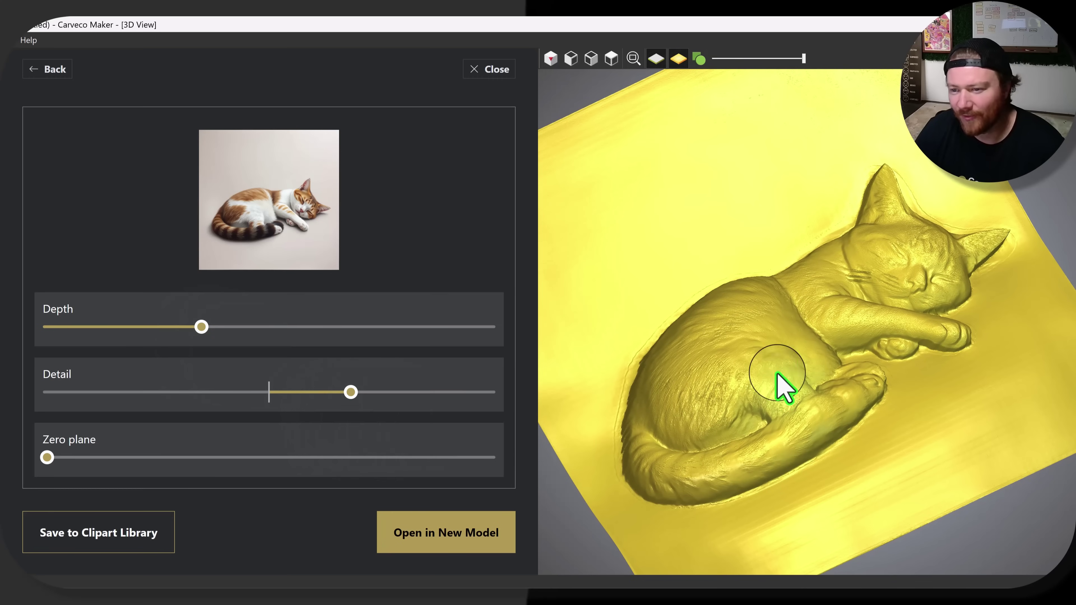
left_click_drag(781, 377, 716, 407)
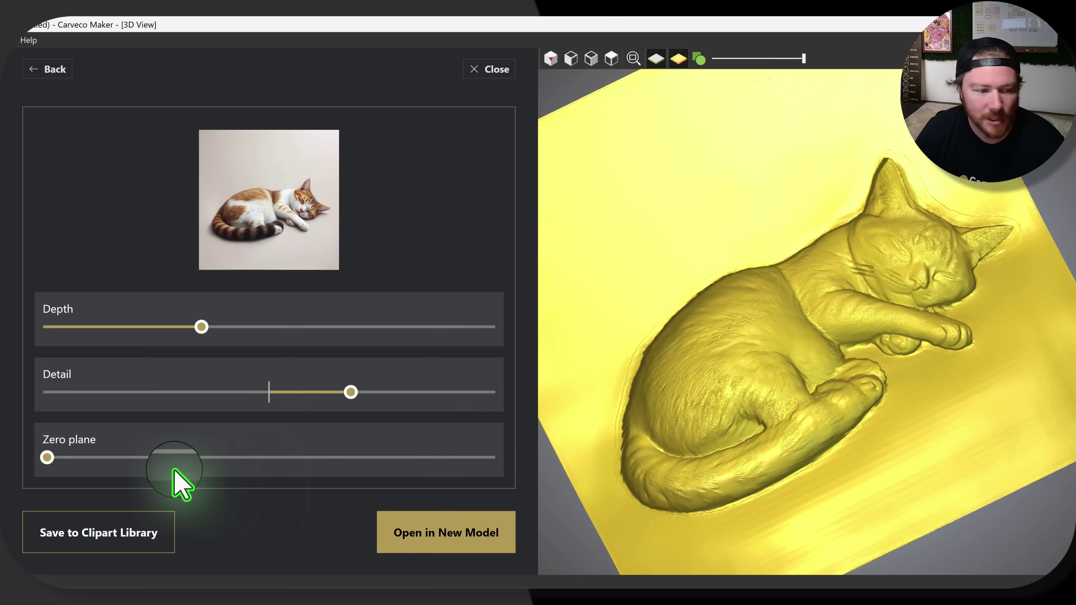
Set the cat relief's zero plane to about 13 percent and save it to the clipart library as Sleeping Cat.
left_click_drag(64, 460, 100, 458)
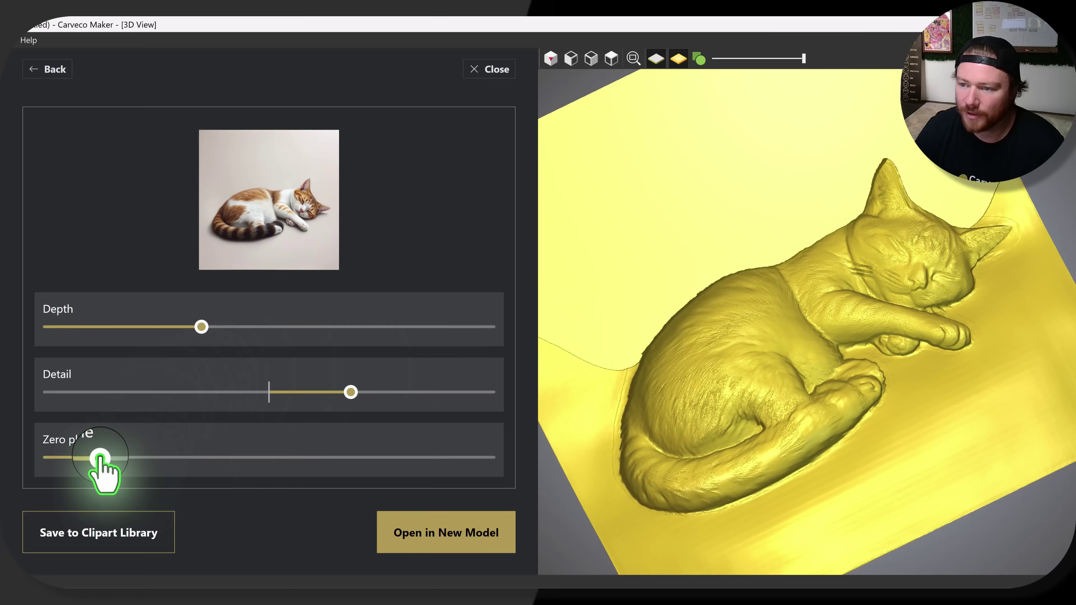
left_click_drag(869, 555, 769, 397)
left_click(107, 547)
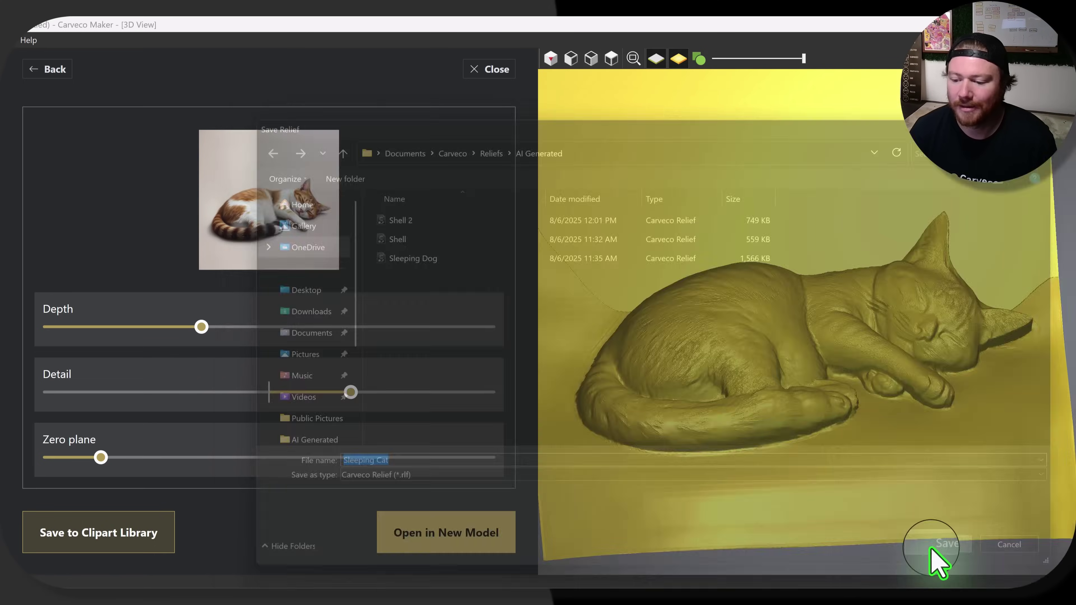
left_click(935, 558)
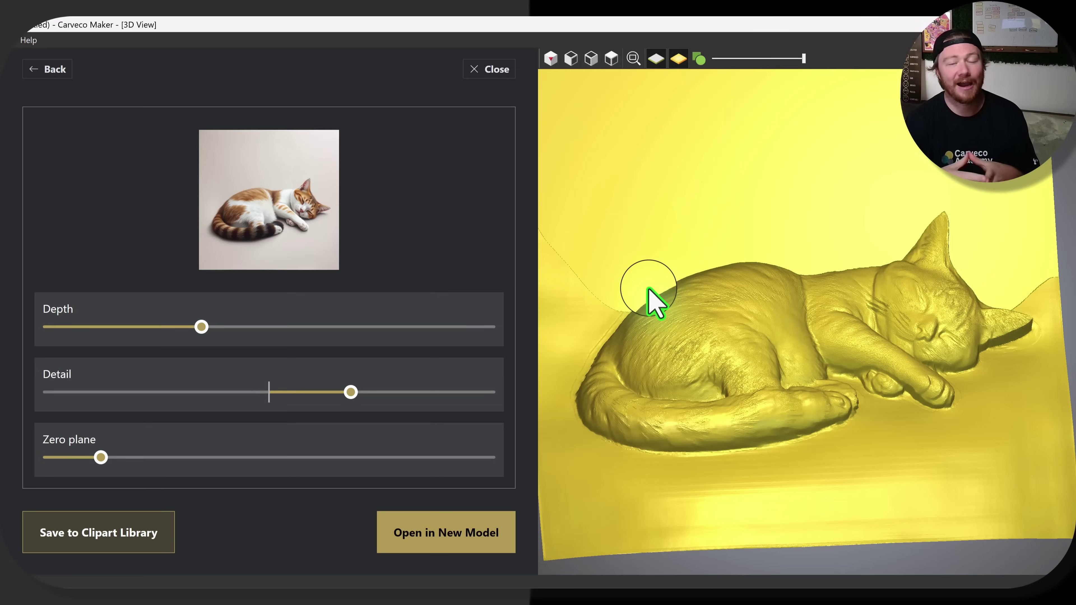
Generate images from the prompt "Cat" and turn the fourth one, a sitting cat with plants behind it, into a relief.
left_click(58, 72)
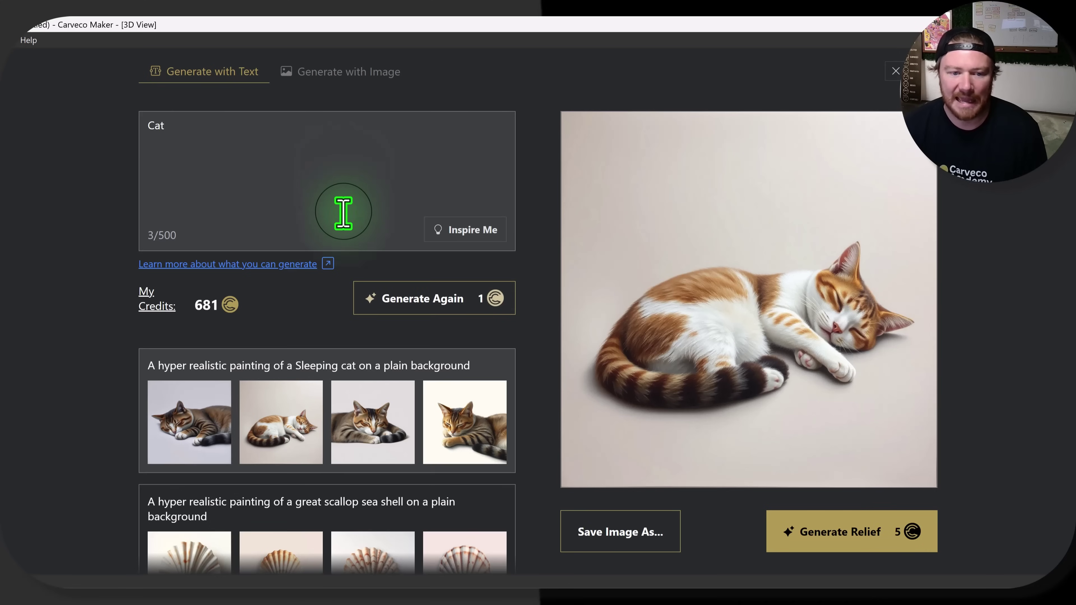
left_click(400, 301)
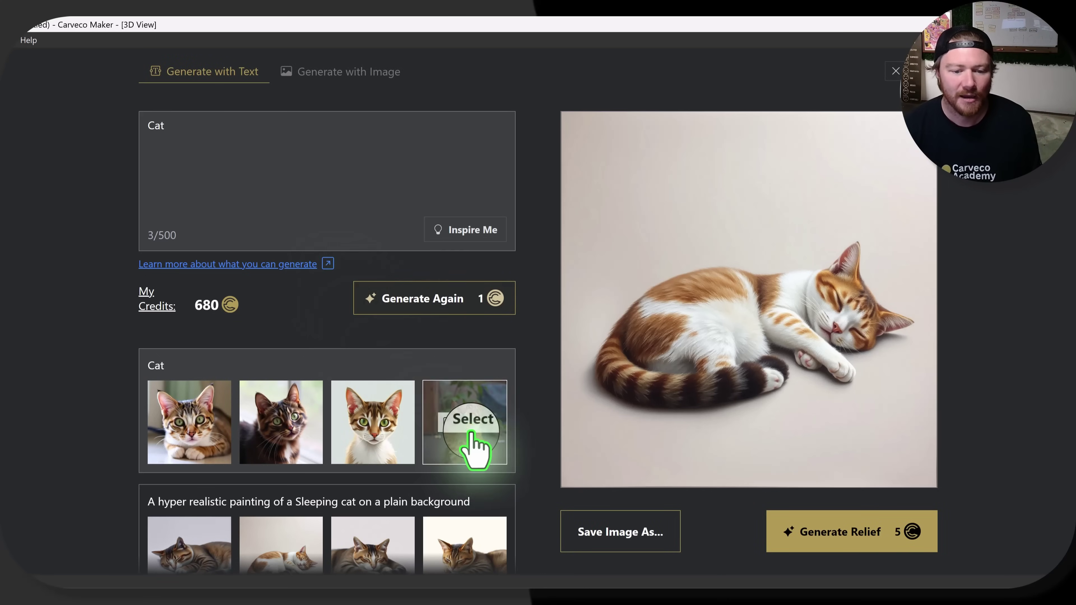
left_click(471, 422)
left_click(879, 543)
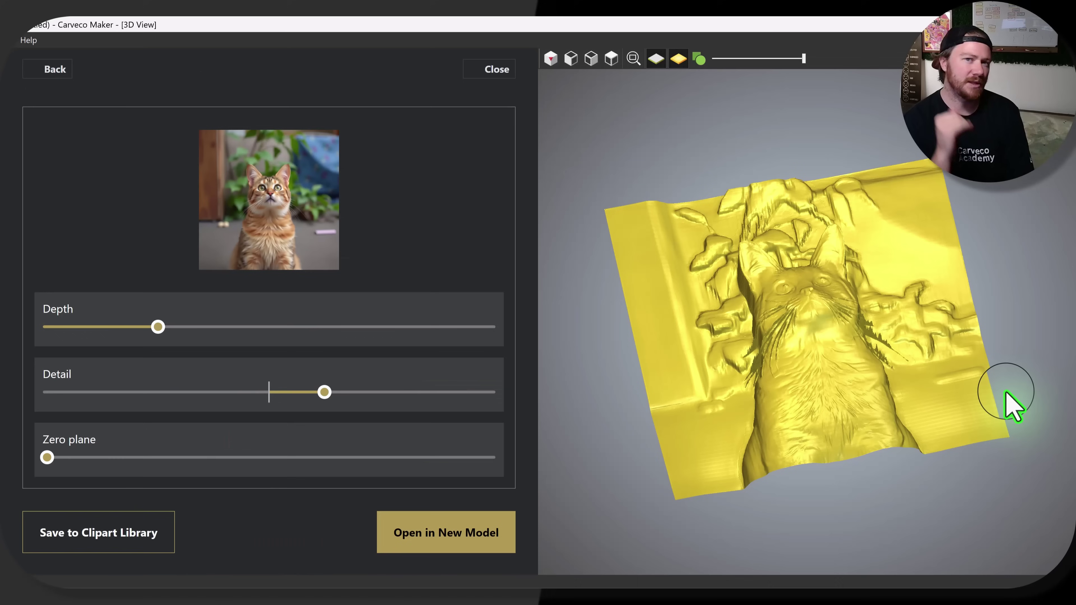
left_click_drag(1008, 395, 862, 396)
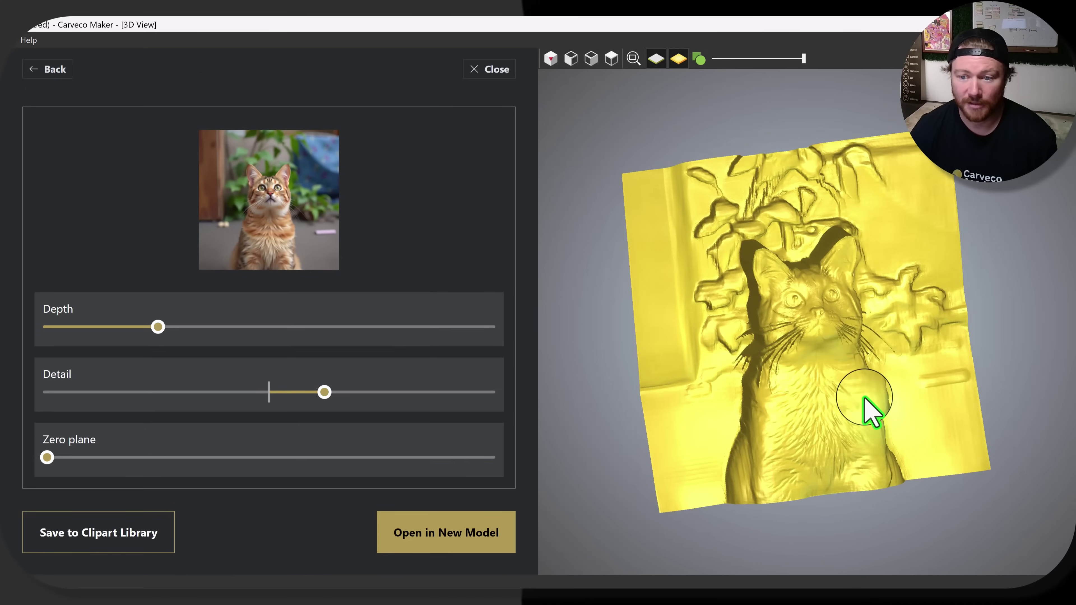
Set the sitting cat relief's zero plane to about 45 percent to flatten its background, and return to the text prompt.
left_click(153, 327)
left_click_drag(47, 458, 248, 457)
left_click_drag(701, 394, 739, 401)
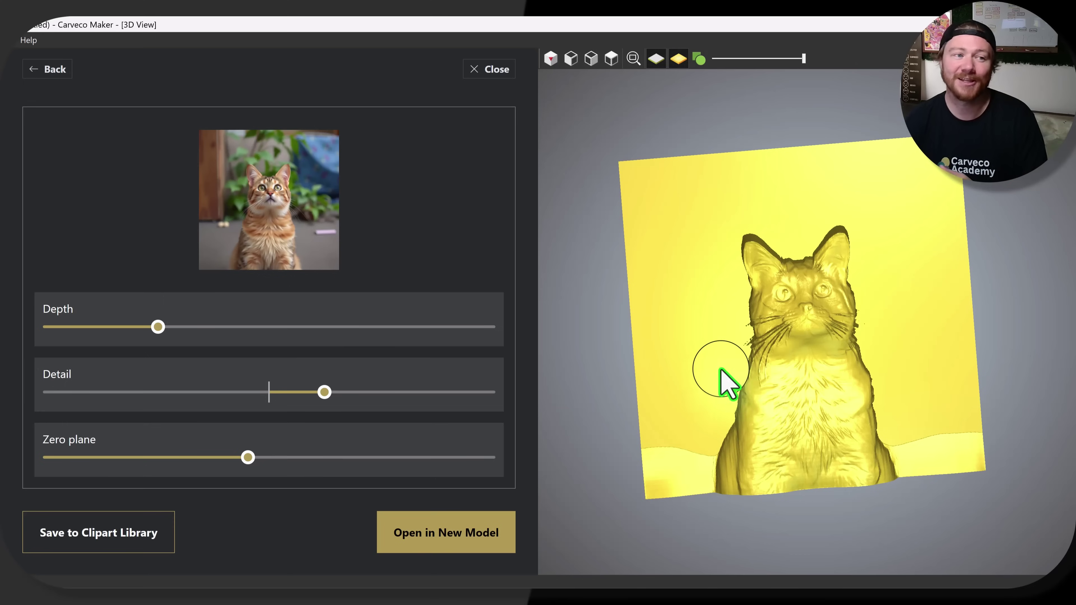
left_click(62, 72)
left_click(257, 363)
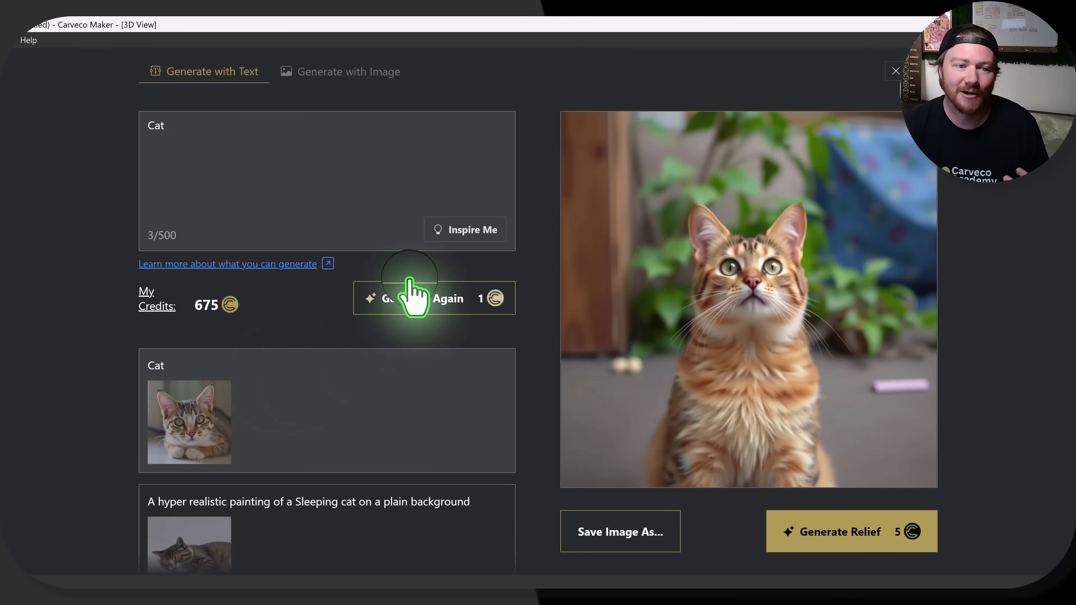
Generate images from the prompt "Cat jumping off a moving car at the beach" and turn the fourth one into a relief.
triple_click(197, 149)
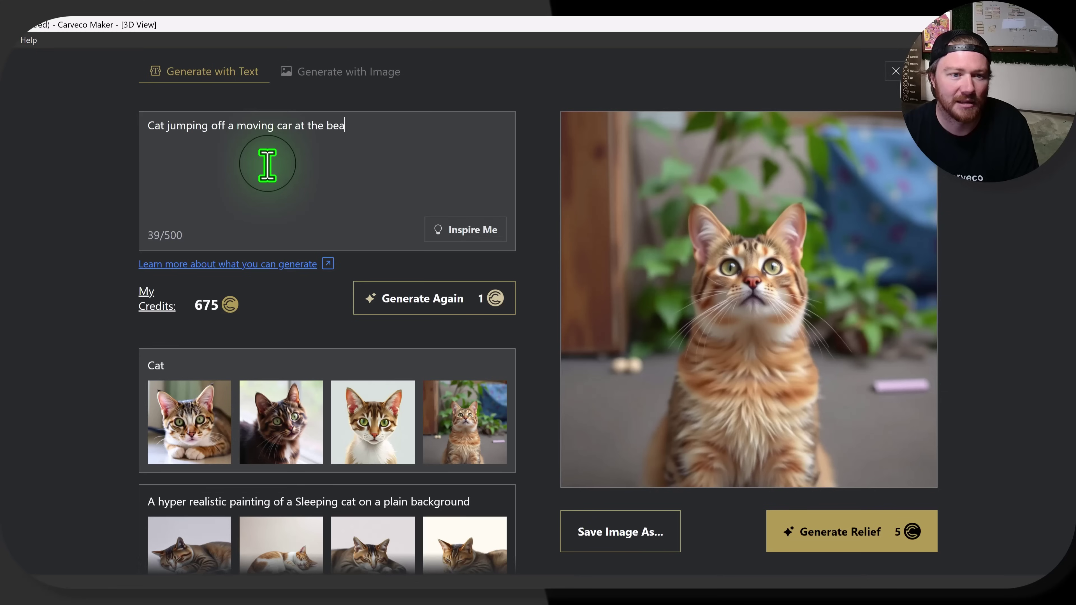
left_click(397, 308)
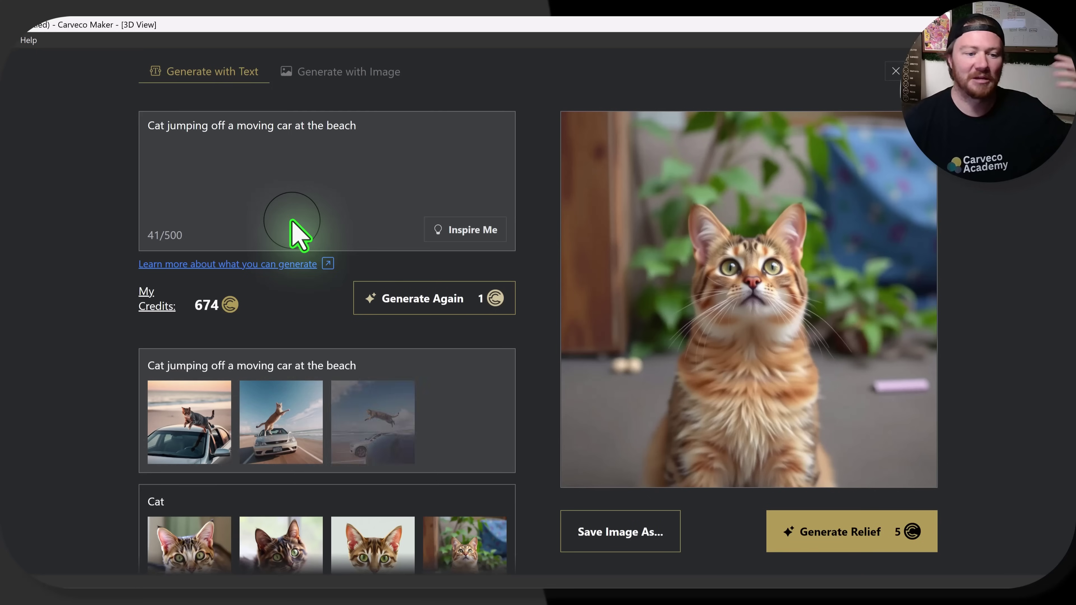
left_click(445, 431)
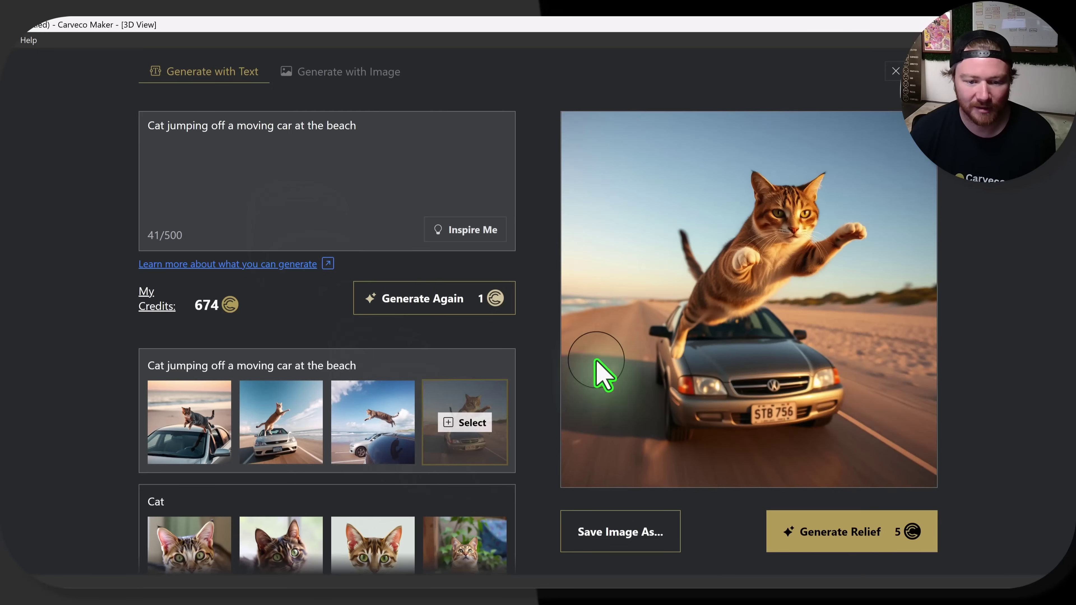
left_click(841, 526)
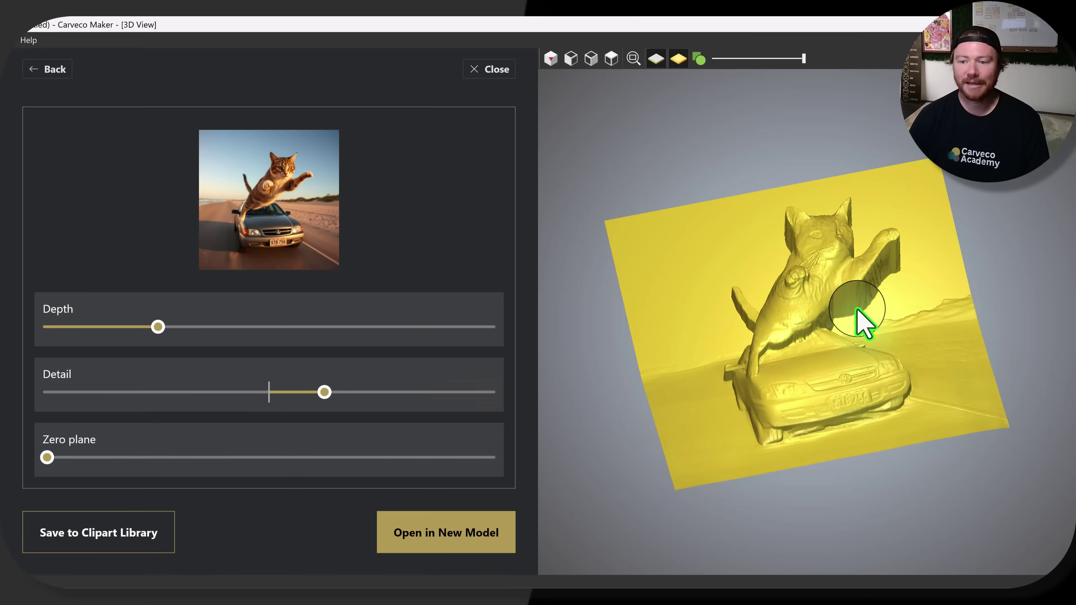
Set the jumping cat relief's zero plane to about 22 percent to flatten its background, and return to the text prompt.
left_click_drag(865, 320, 769, 380)
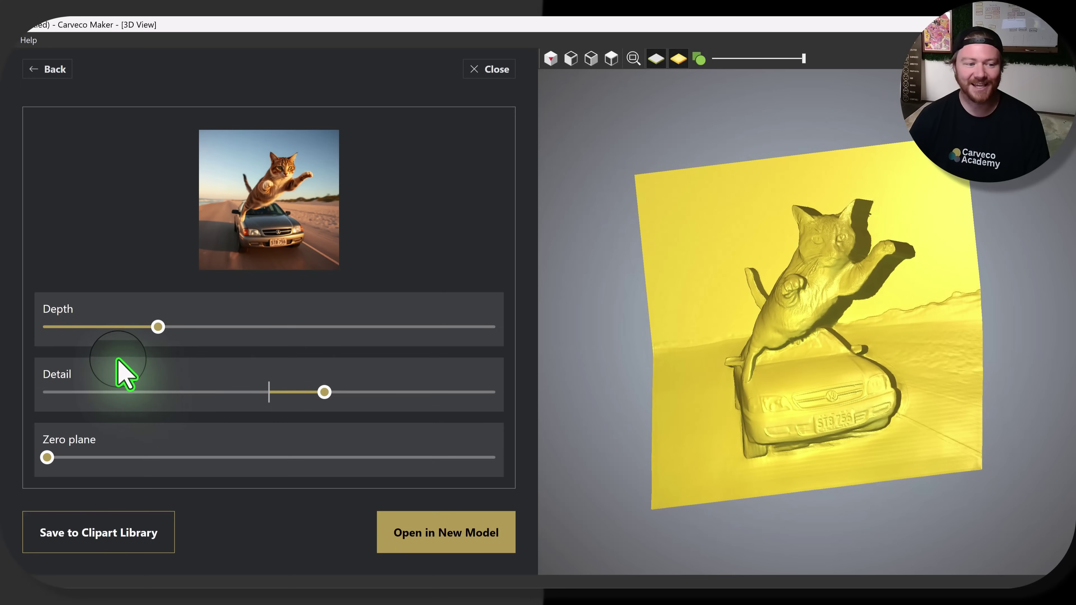
left_click(49, 457)
left_click_drag(54, 450, 144, 458)
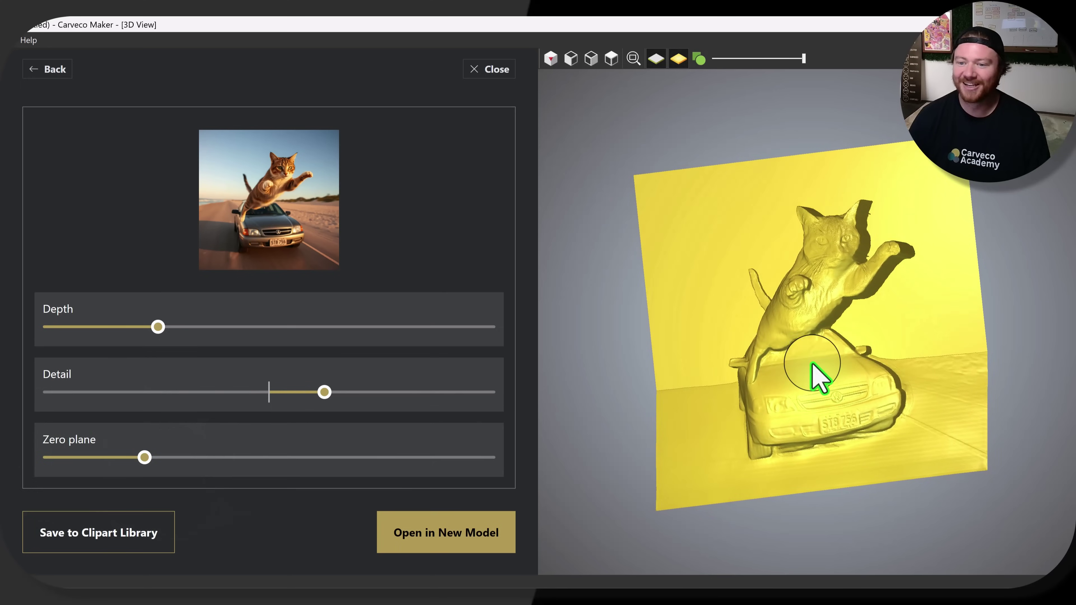
left_click_drag(817, 377, 736, 358)
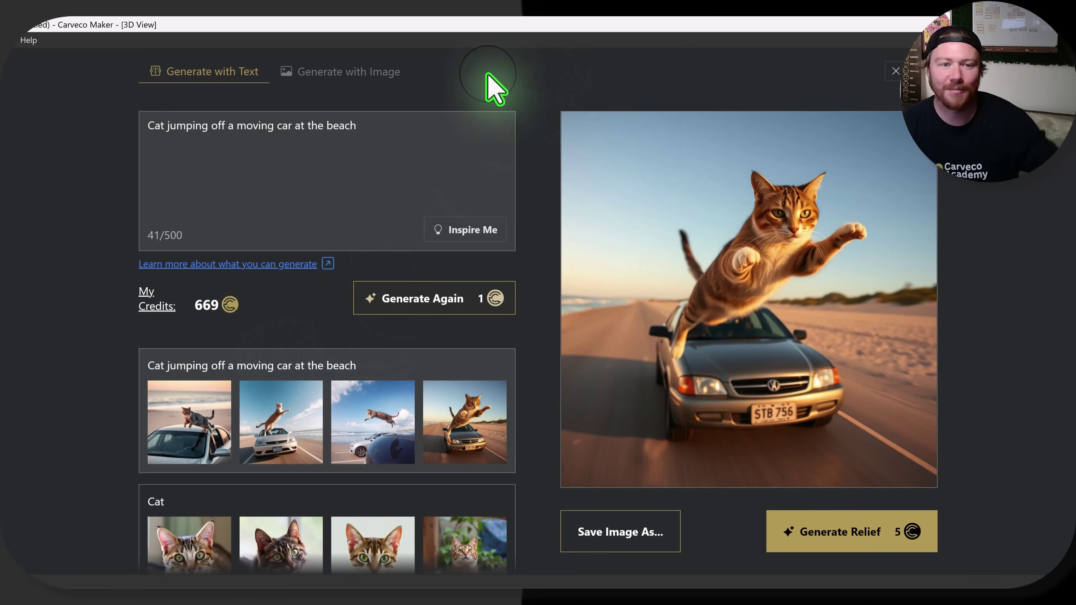
Switch to generating from an image and create a relief from the Carveco Group photo in Public Pictures.
left_click(336, 75)
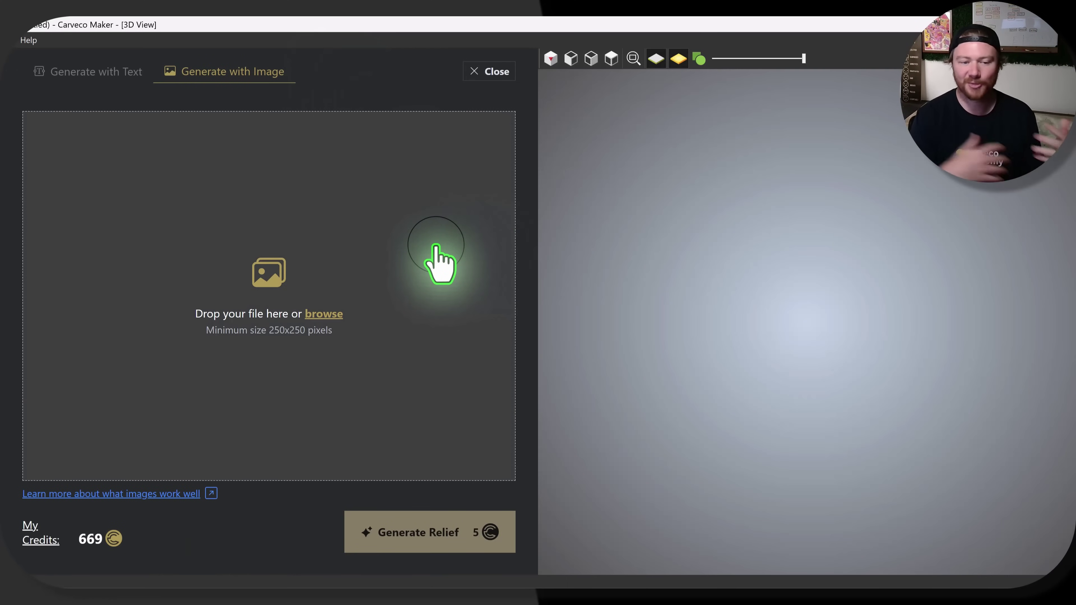
left_click(401, 321)
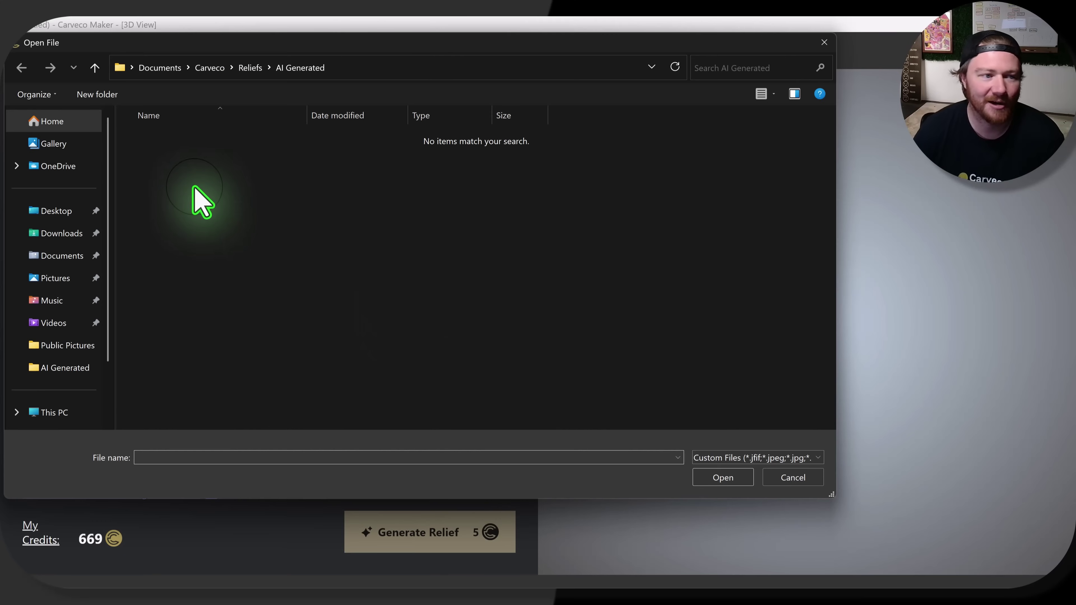
left_click(68, 345)
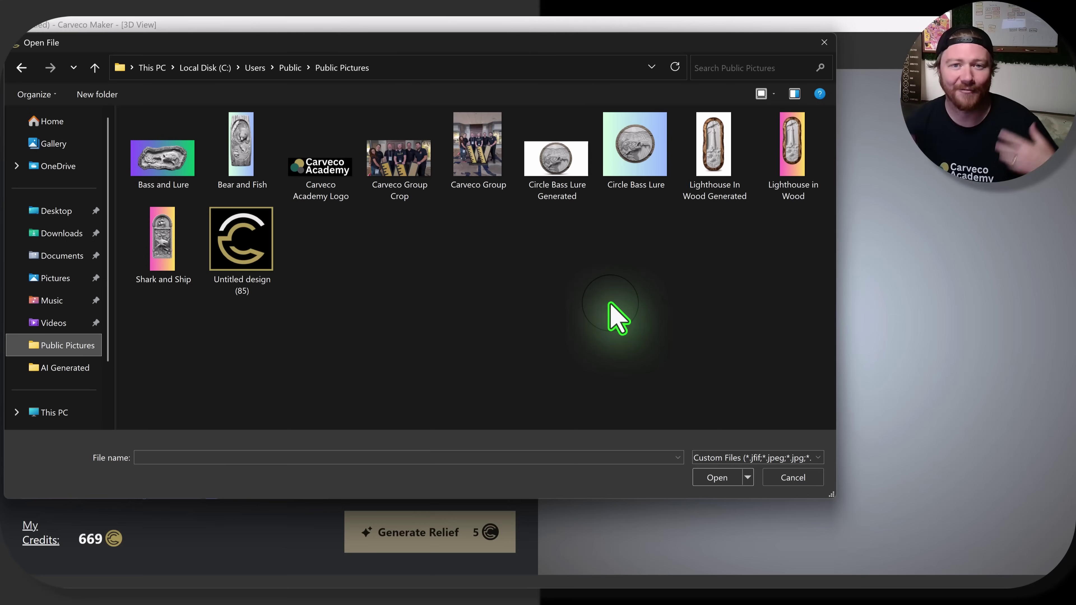
left_click(477, 170)
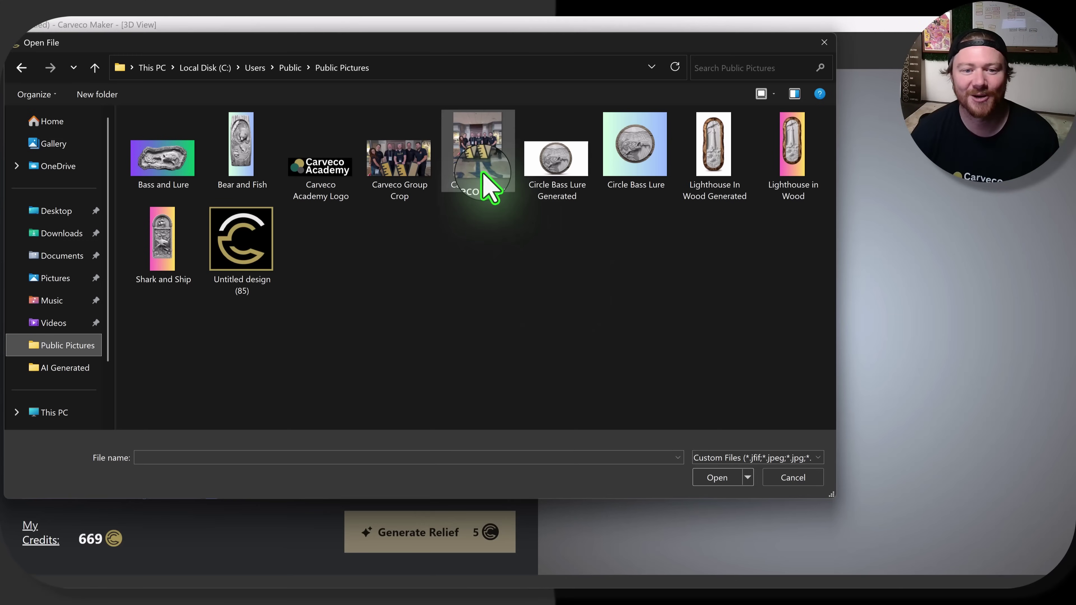
left_click(716, 477)
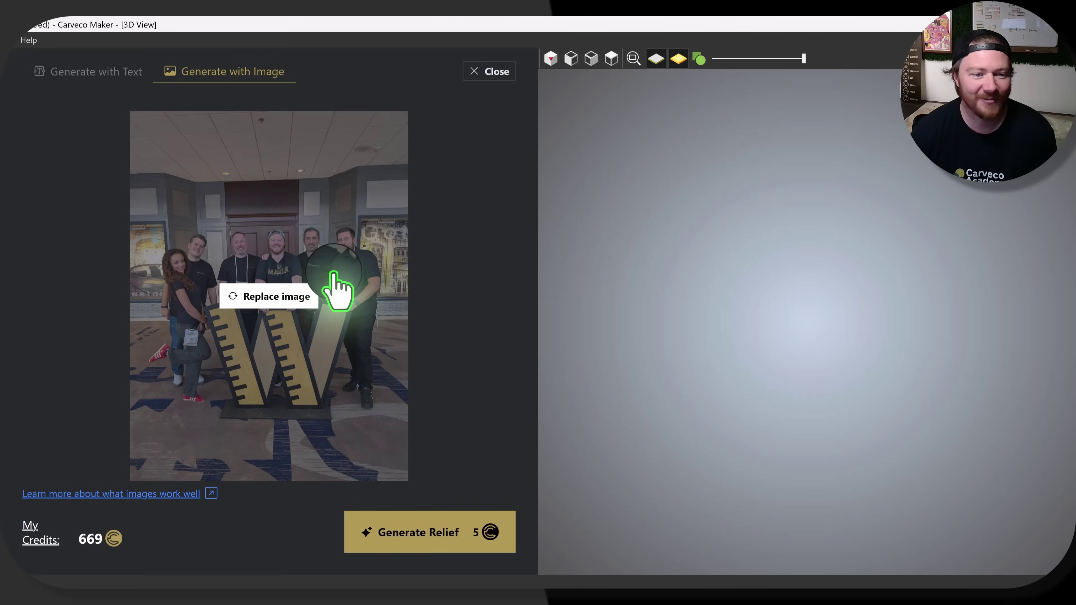
left_click(443, 545)
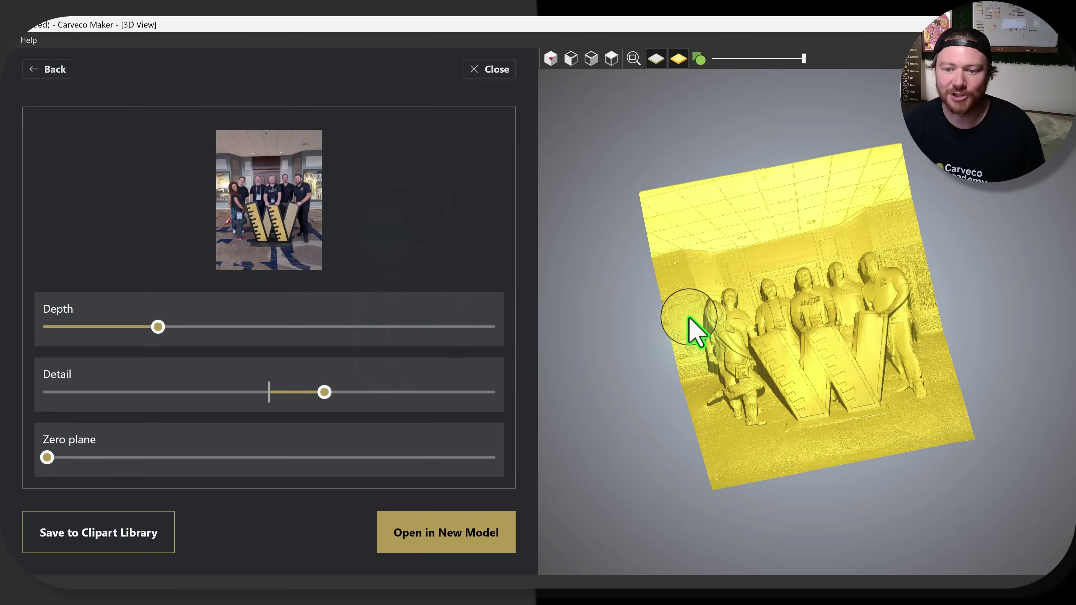
Examine the group photo relief from the front and side, and check the people's faces and shirts up close.
left_click_drag(693, 324, 683, 225)
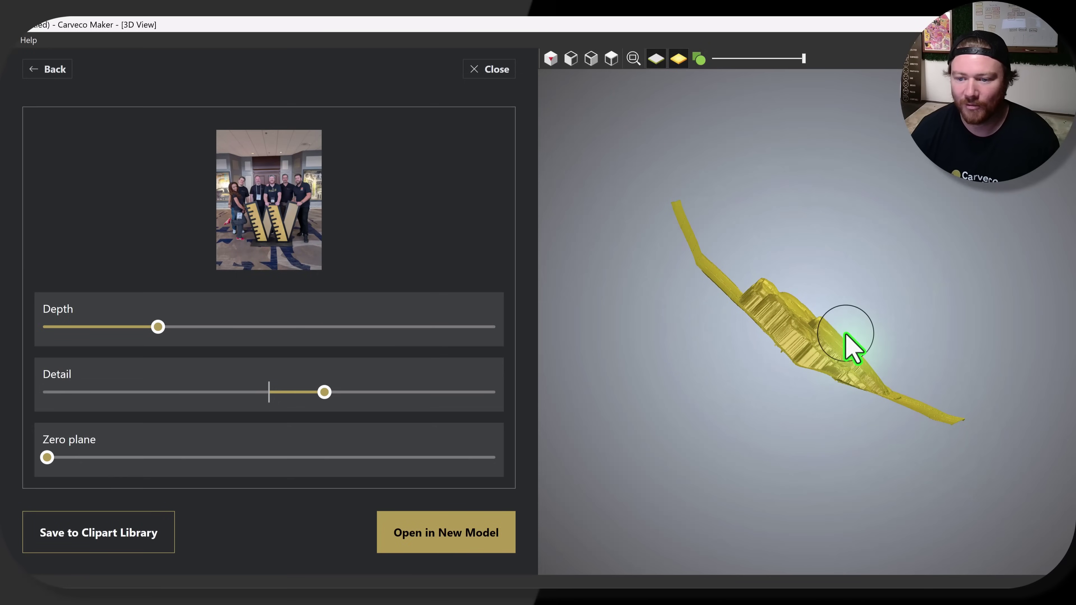
left_click_drag(845, 335, 877, 341)
scroll(844, 348, "up", 3)
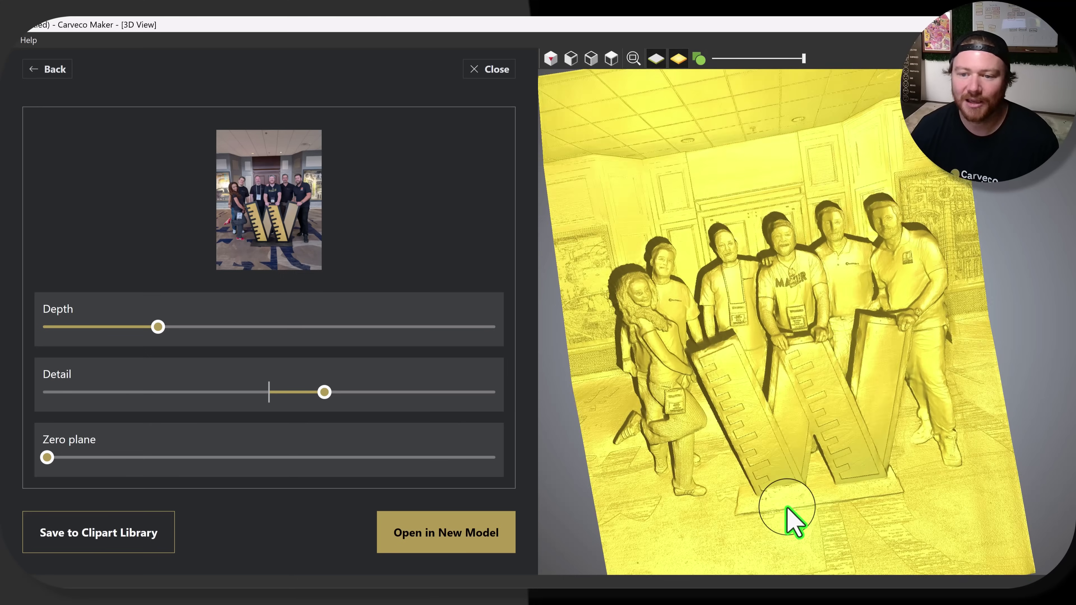
left_click_drag(787, 509, 637, 413)
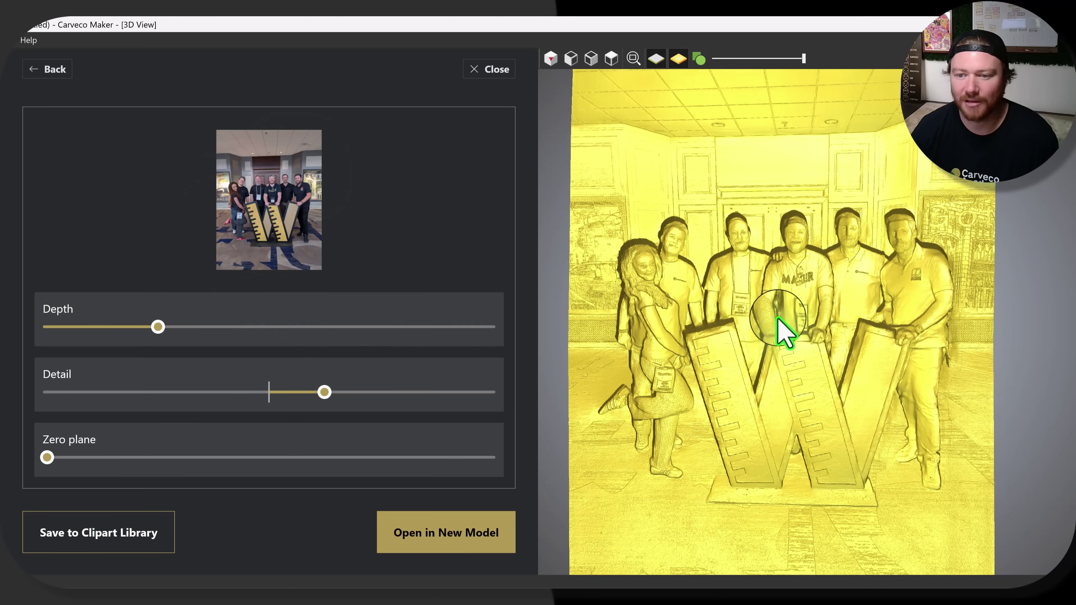
scroll(780, 315, "up", 2)
scroll(770, 346, "down", 3)
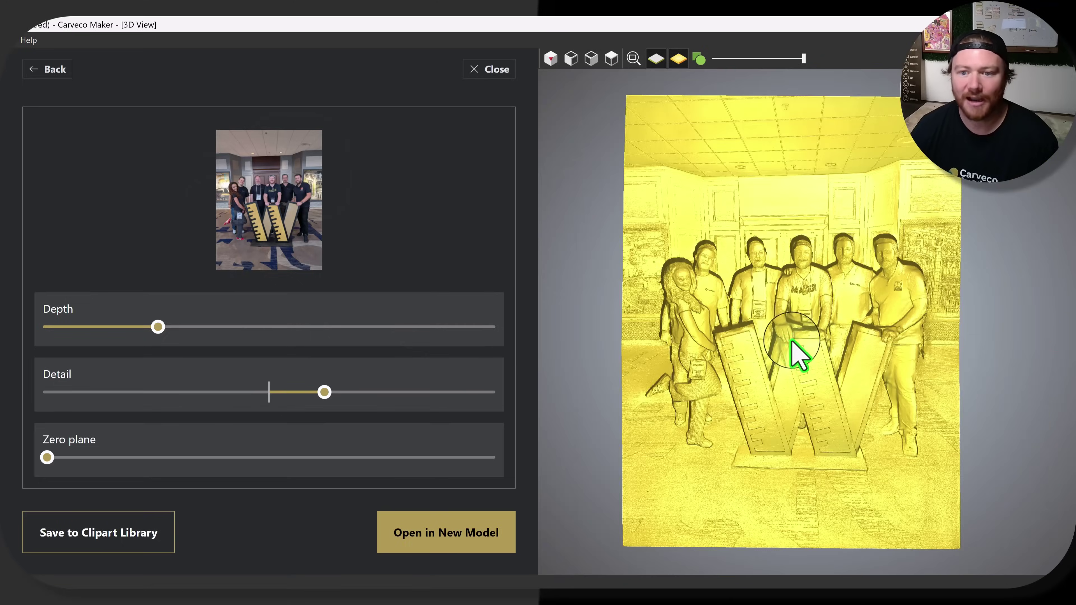
left_click_drag(661, 364, 817, 312)
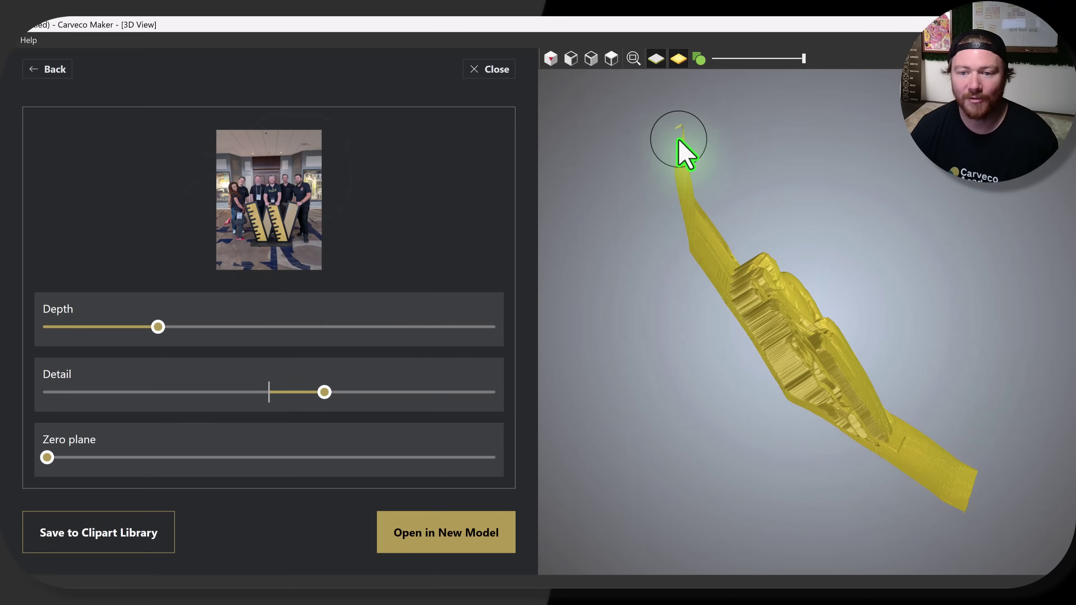
left_click_drag(817, 360, 740, 337)
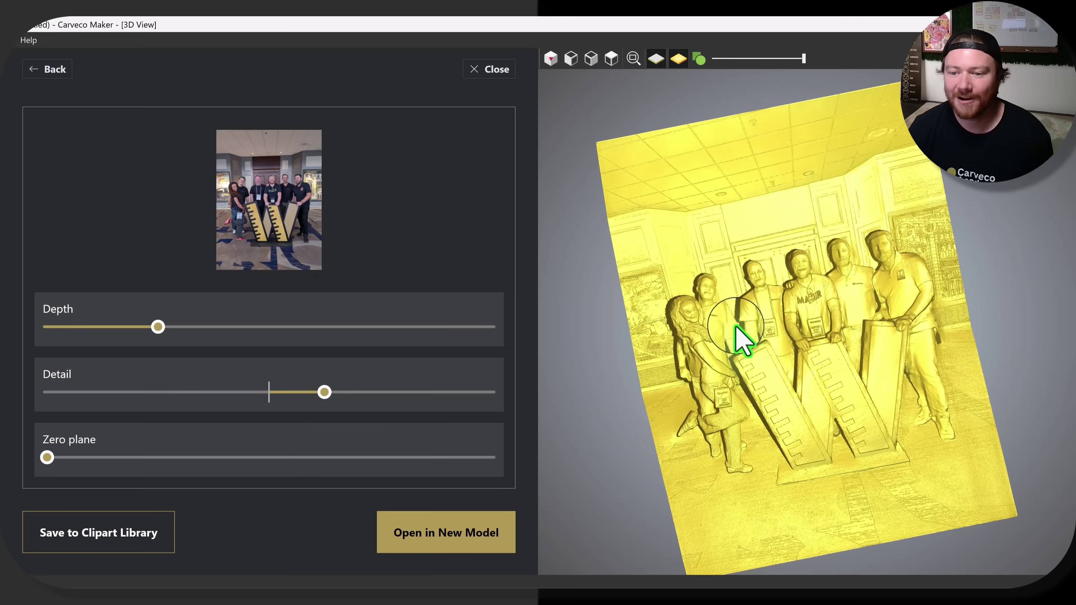
scroll(812, 337, "up", 5)
left_click_drag(860, 354, 805, 366)
Discard the group relief without saving and generate a new one from the Carveco Group Crop picture.
left_click(51, 69)
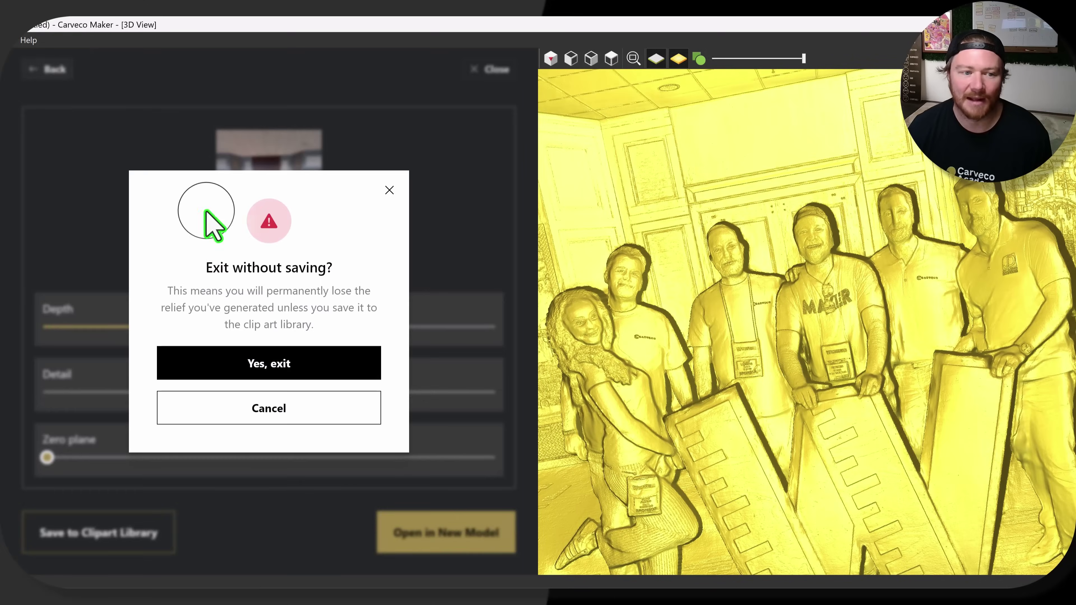
left_click(257, 363)
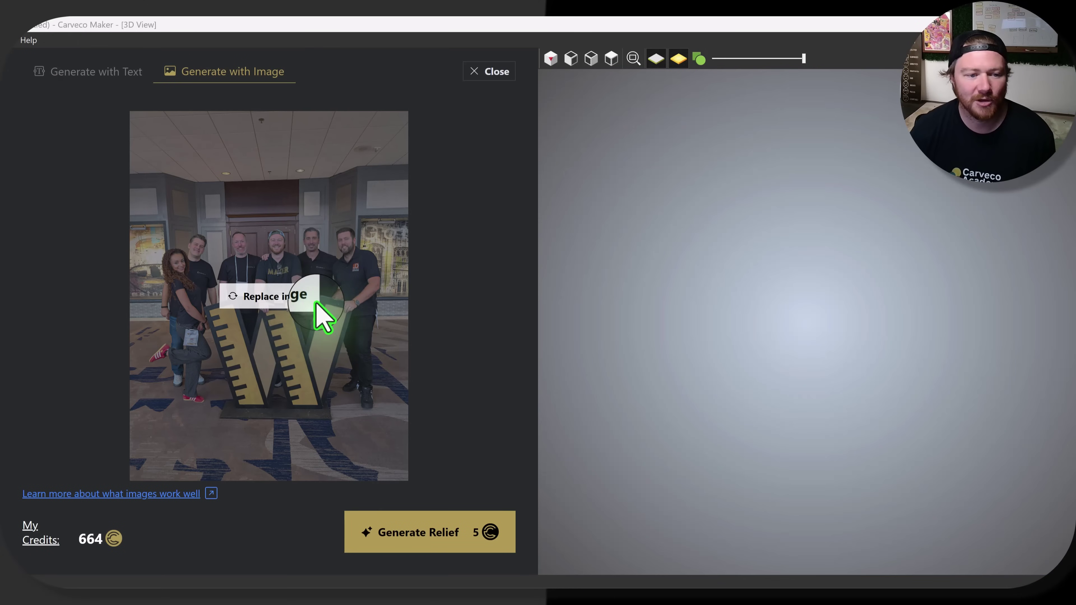
left_click(314, 304)
left_click(392, 196)
left_click(716, 478)
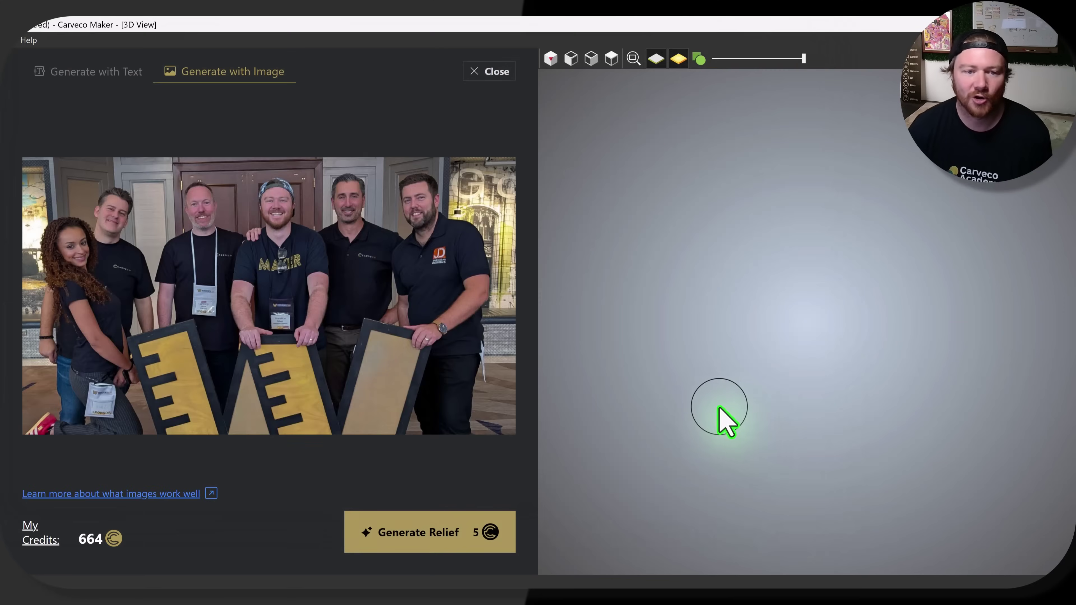
left_click(436, 511)
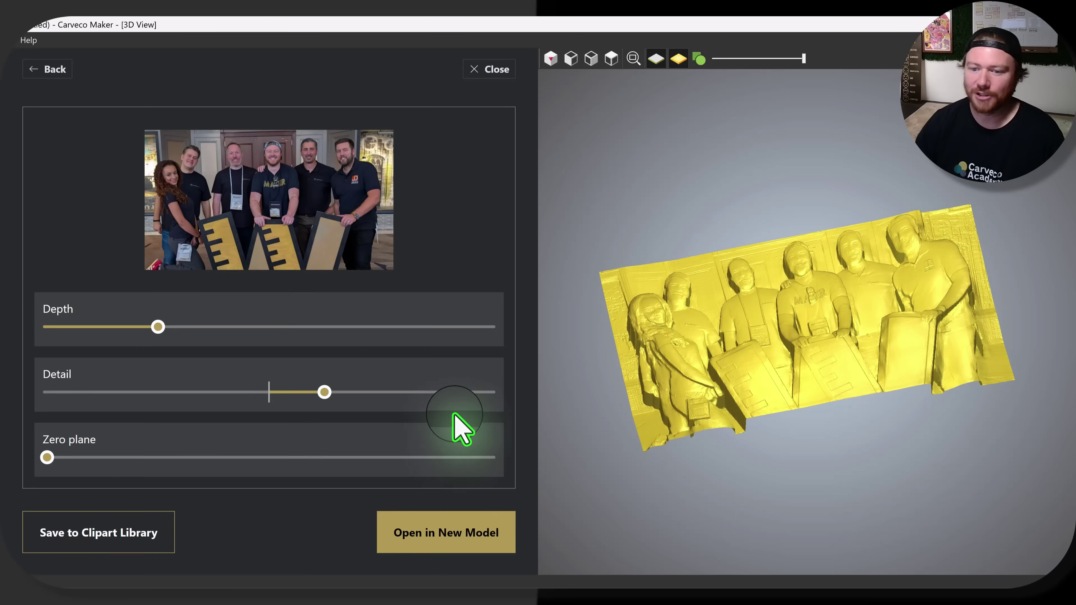
Set the cropped group relief's detail to about 85 percent and its depth to about 29 percent of their ranges.
scroll(786, 407, "up", 2)
scroll(848, 332, "up", 4)
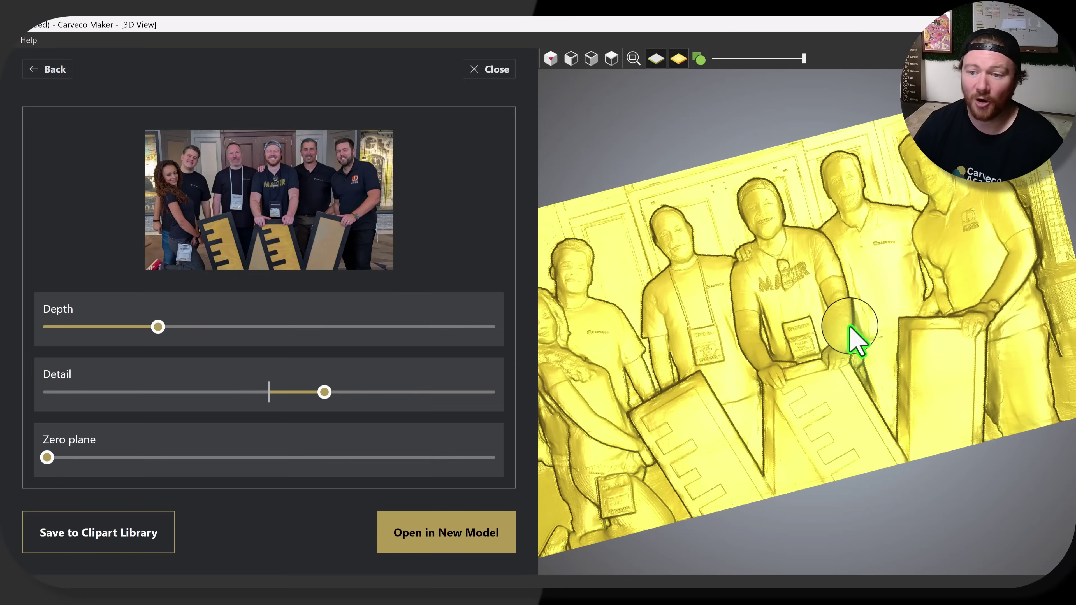
scroll(848, 339, "down", 4)
mouse_move(836, 353)
left_mouse_down()
mouse_move(721, 420)
mouse_move(860, 391)
mouse_move(844, 372)
mouse_move(836, 380)
mouse_move(836, 354)
left_mouse_up()
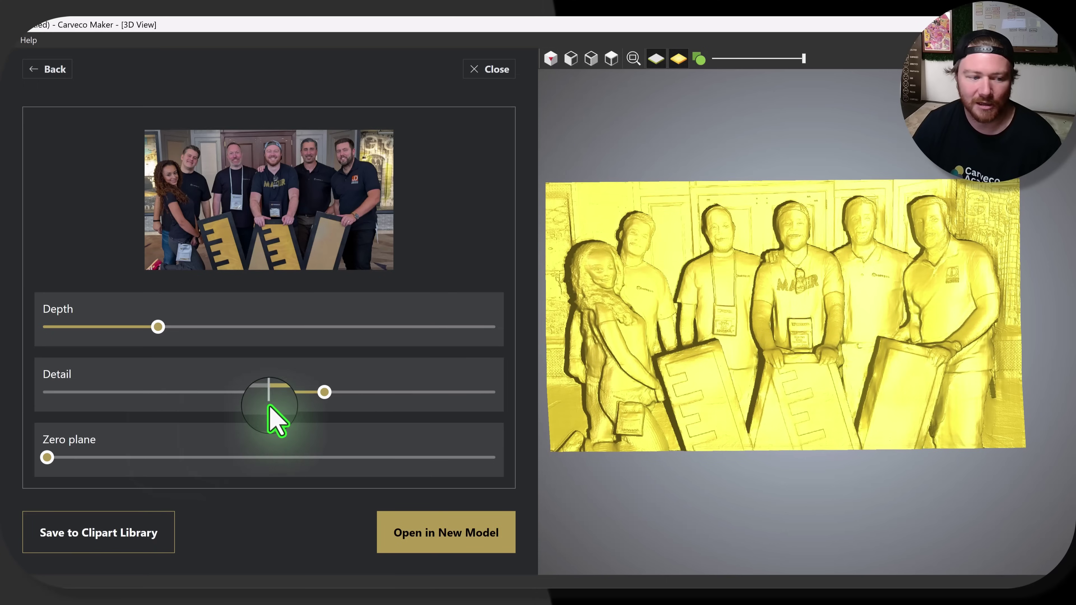
left_click_drag(323, 393, 425, 393)
left_click_drag(668, 344, 877, 262)
left_click_drag(966, 214, 745, 325)
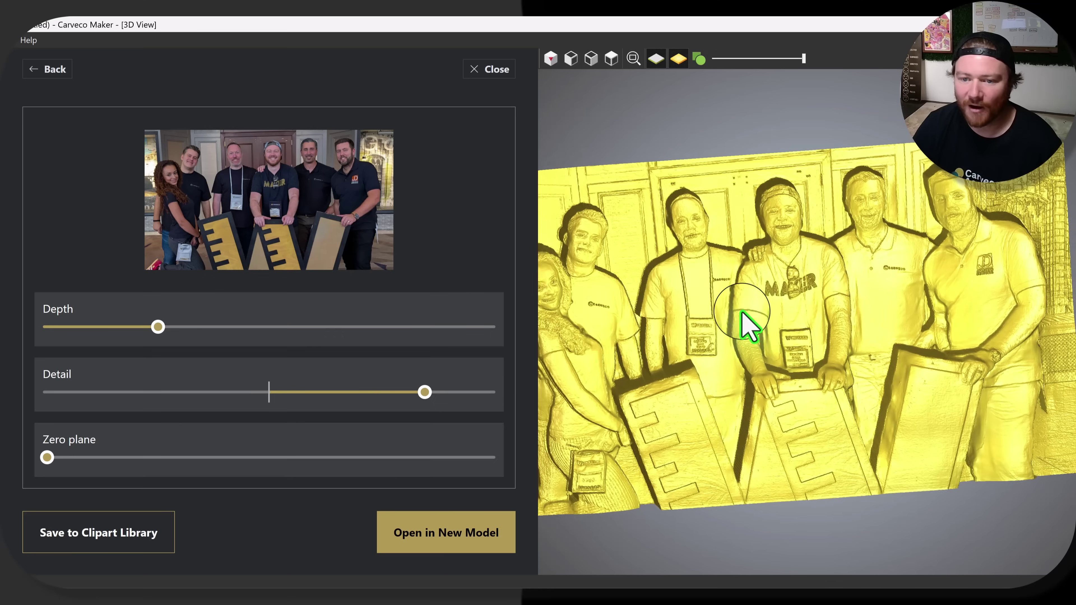
left_click_drag(159, 329, 171, 329)
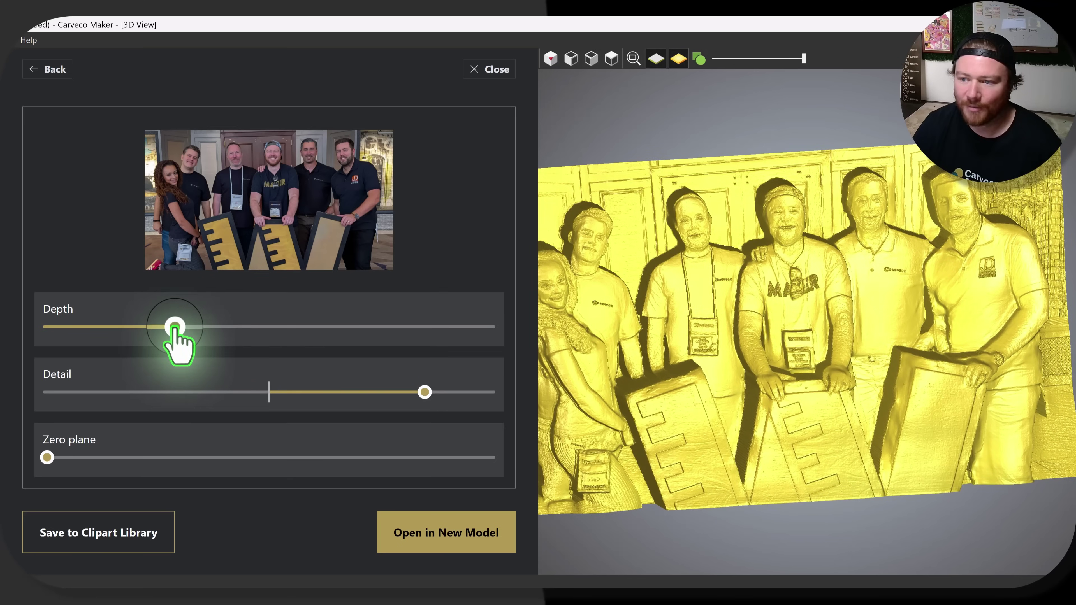
mouse_move(800, 391)
left_mouse_down()
mouse_move(738, 392)
mouse_move(661, 365)
mouse_move(837, 368)
mouse_move(793, 368)
mouse_move(790, 384)
left_mouse_up()
Set the cropped group relief's zero plane to about 21 percent to flatten the wall behind the people.
left_click(48, 457)
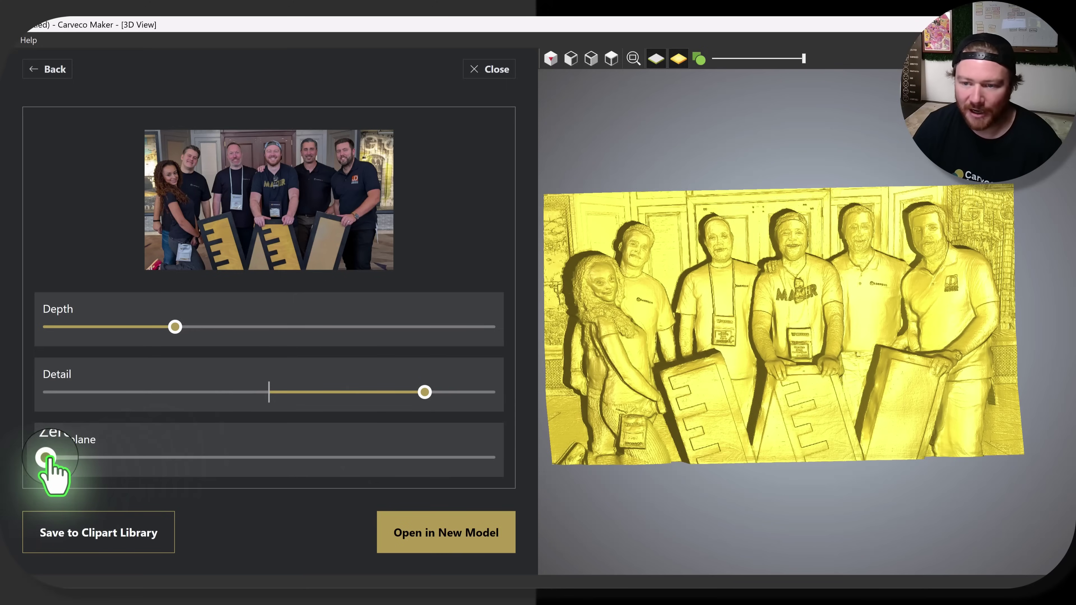
left_click_drag(48, 457, 141, 457)
left_click_drag(745, 457, 741, 303)
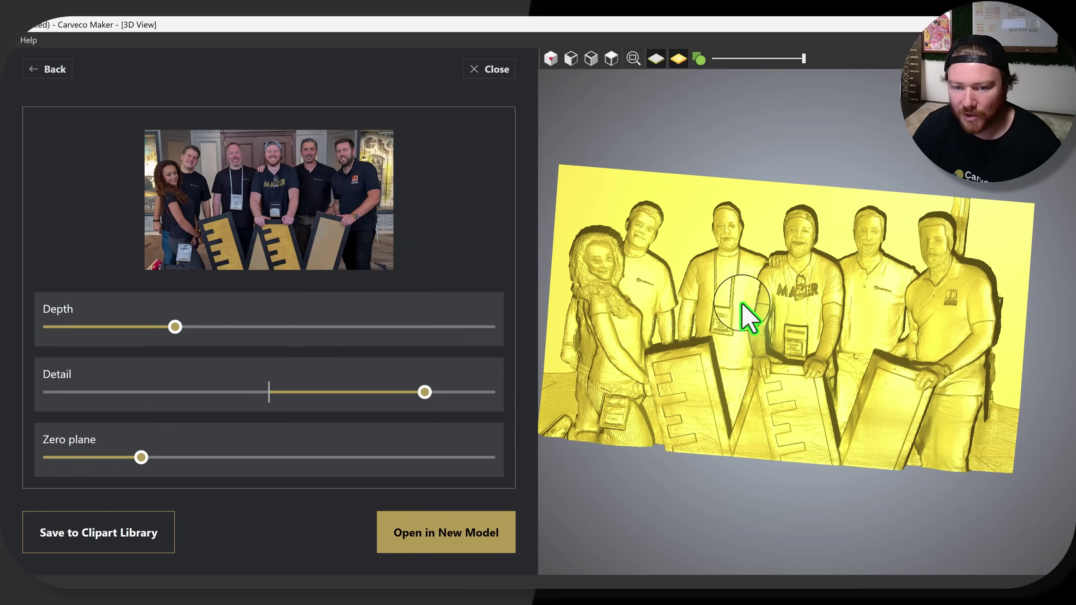
left_click_drag(829, 384, 819, 335)
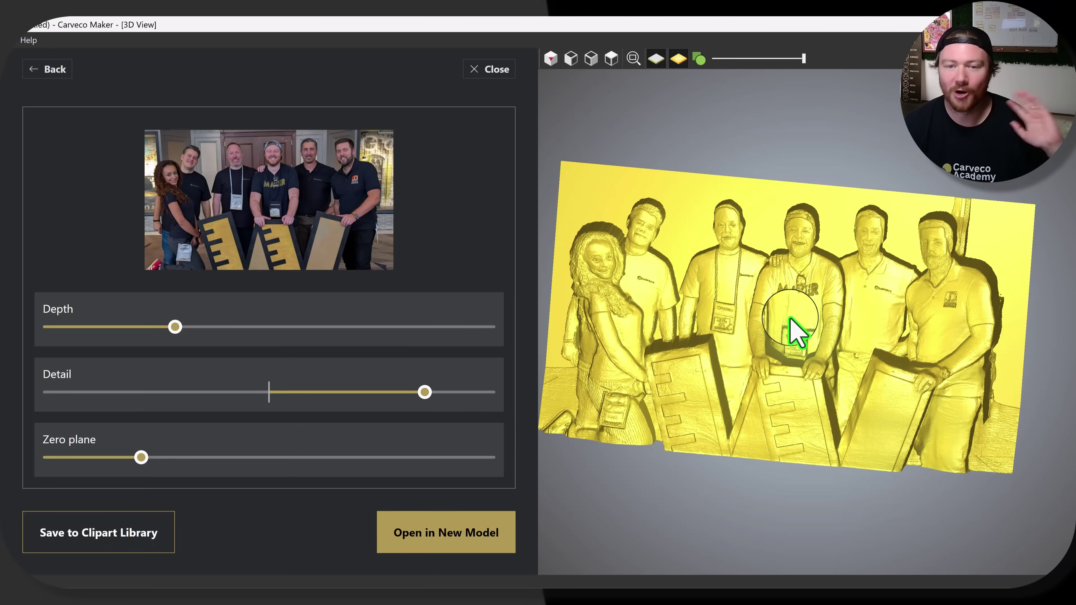
Discard the cropped group relief without saving and generate a relief from the Lighthouse In Wood Generated picture.
left_click(36, 81)
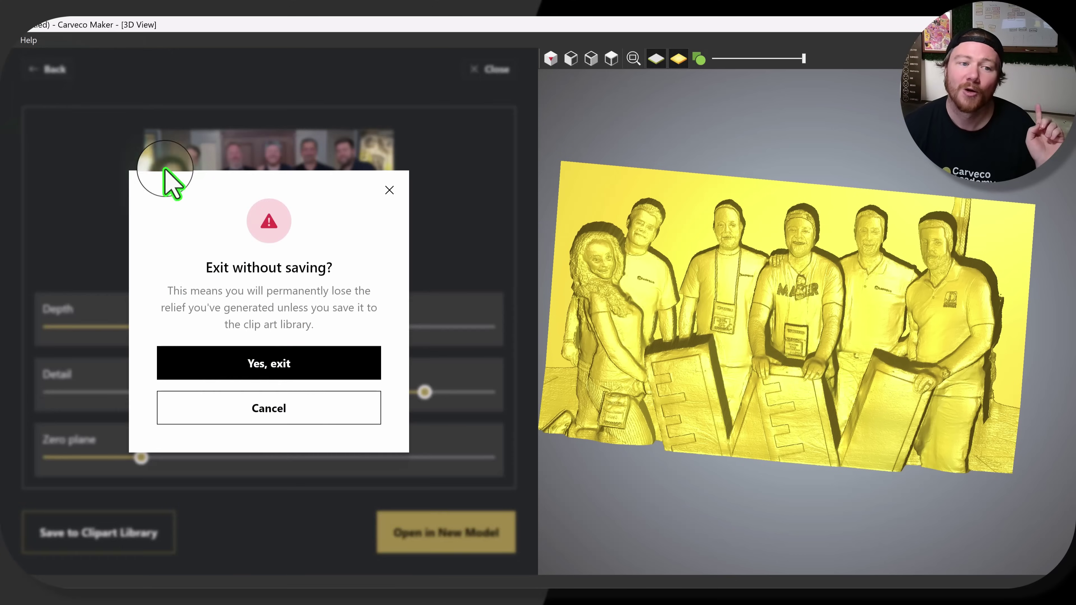
left_click(284, 363)
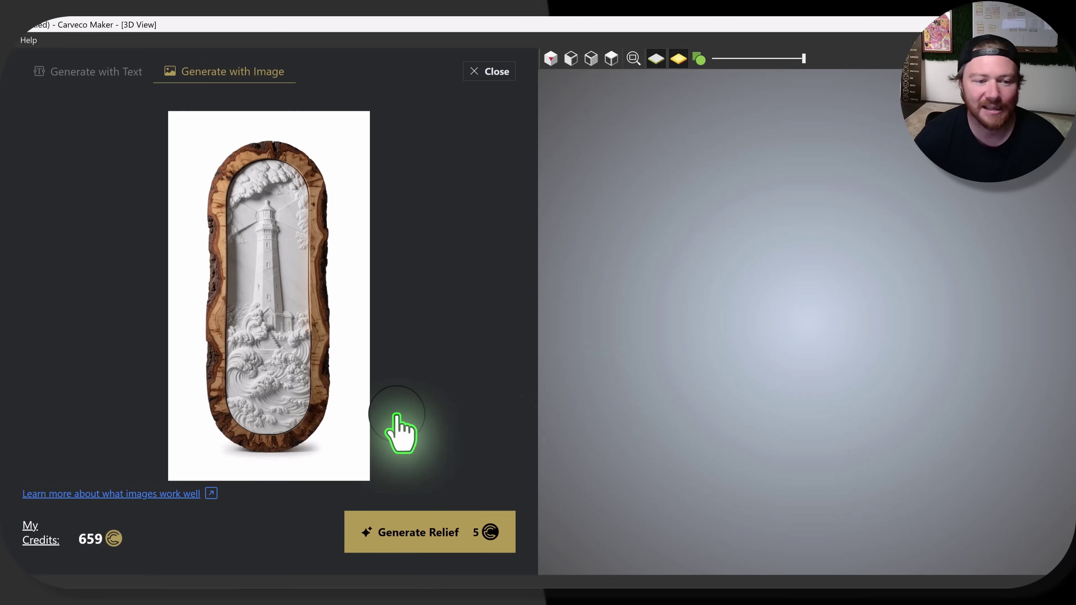
left_click(401, 541)
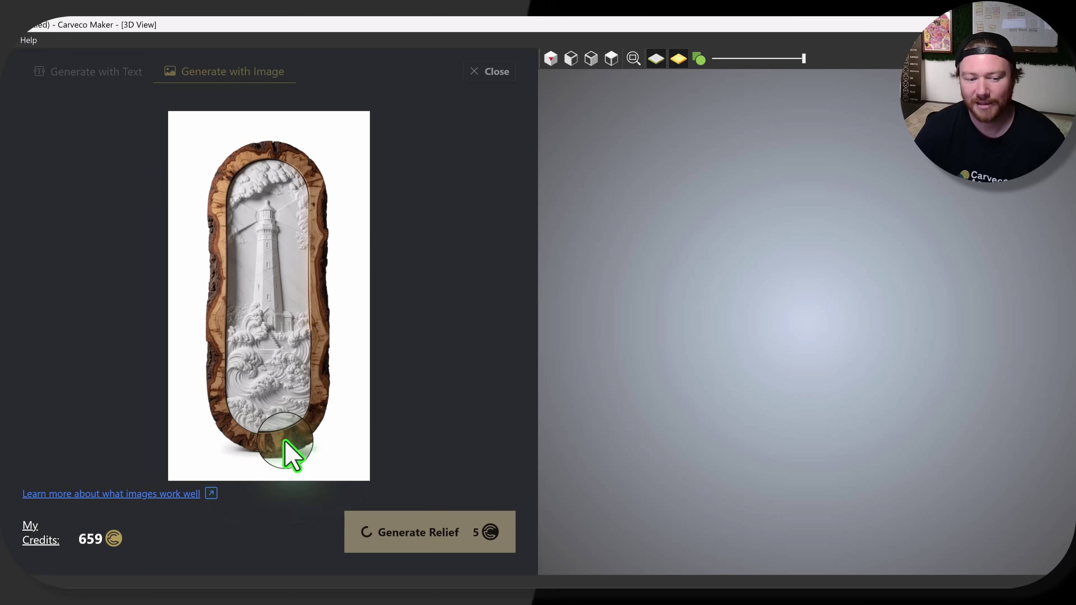
left_click_drag(752, 425, 807, 323)
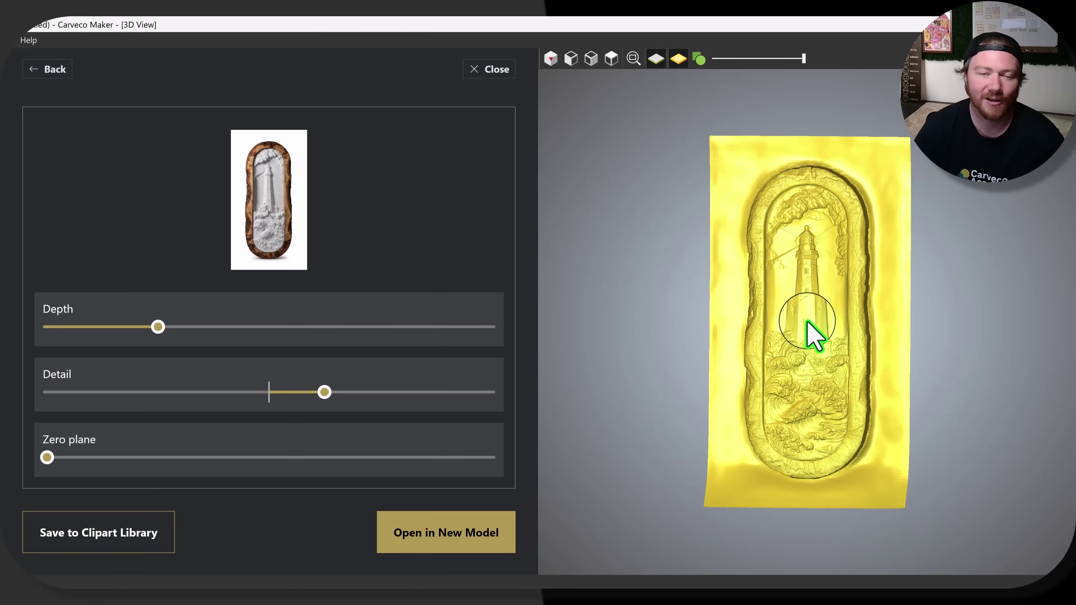
scroll(833, 338, "up", 3)
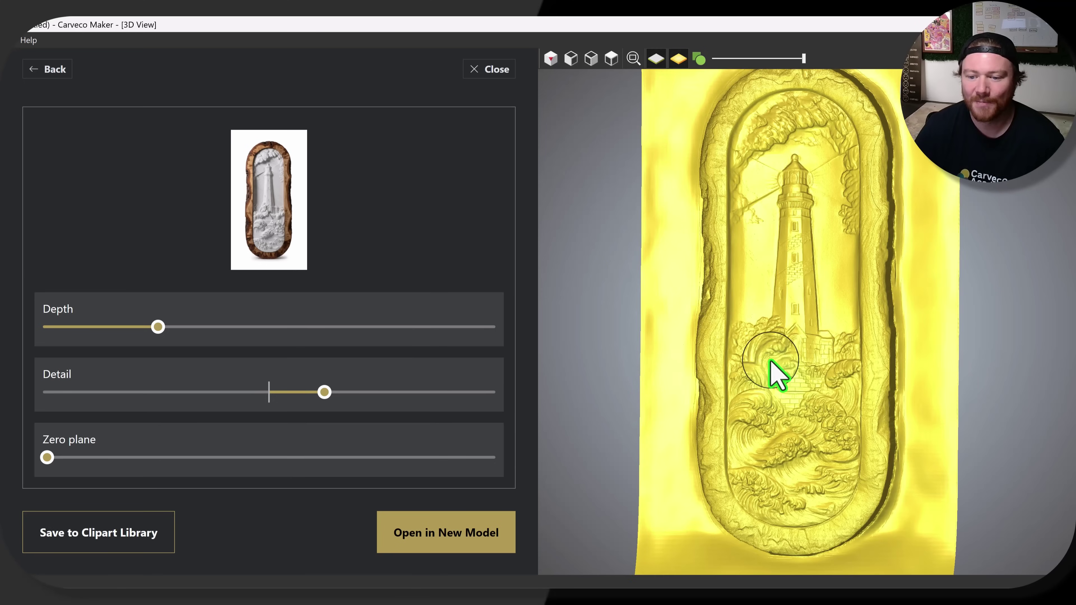
Set the relief detail of the Lighthouse In Wood Generated picture to about 79 percent and inspect the surface from several angles.
left_click_drag(758, 365, 792, 394)
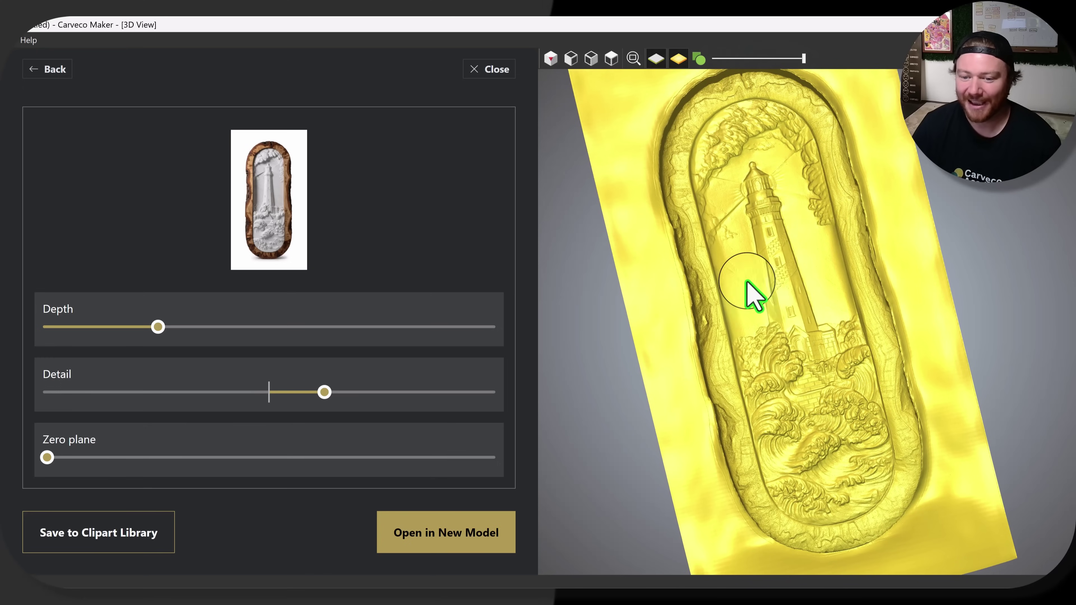
left_click_drag(770, 388, 875, 270)
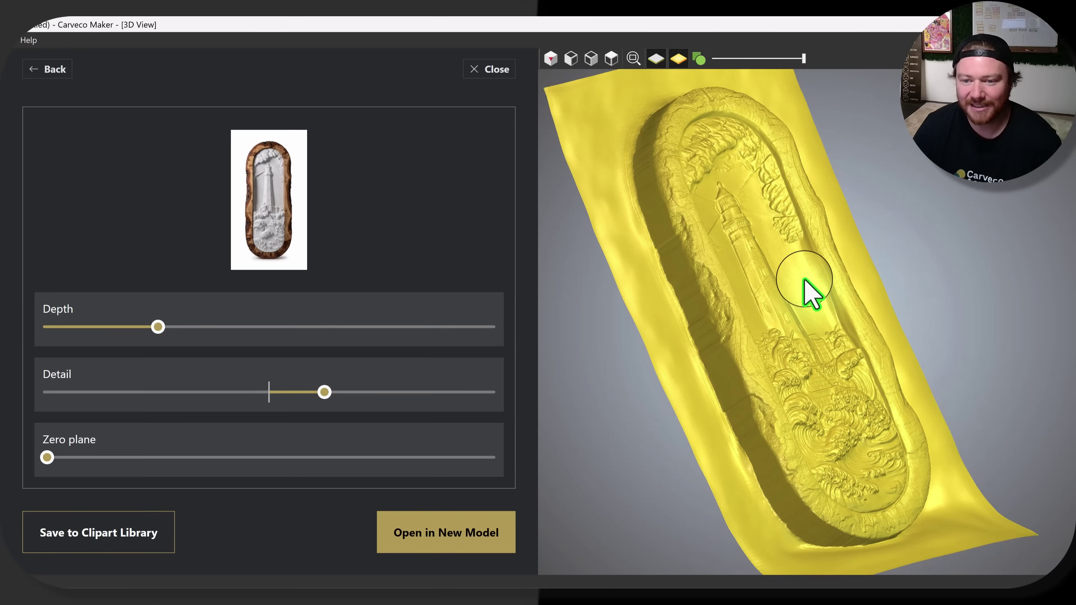
left_click_drag(851, 365, 767, 343)
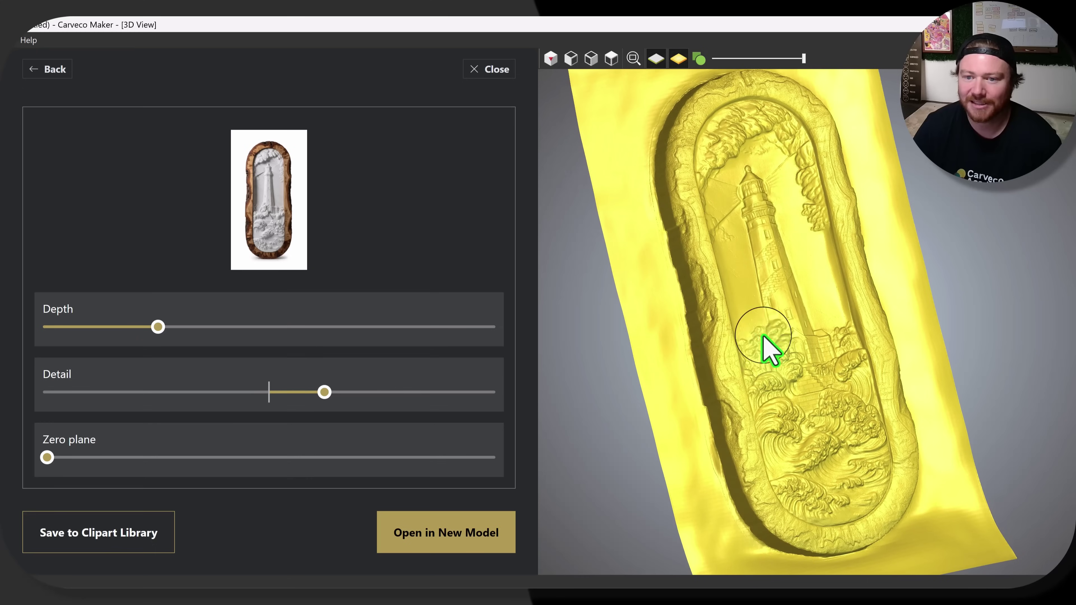
mouse_move(712, 167)
left_mouse_down()
mouse_move(735, 192)
mouse_move(717, 151)
left_mouse_up()
left_click_drag(876, 466, 912, 445)
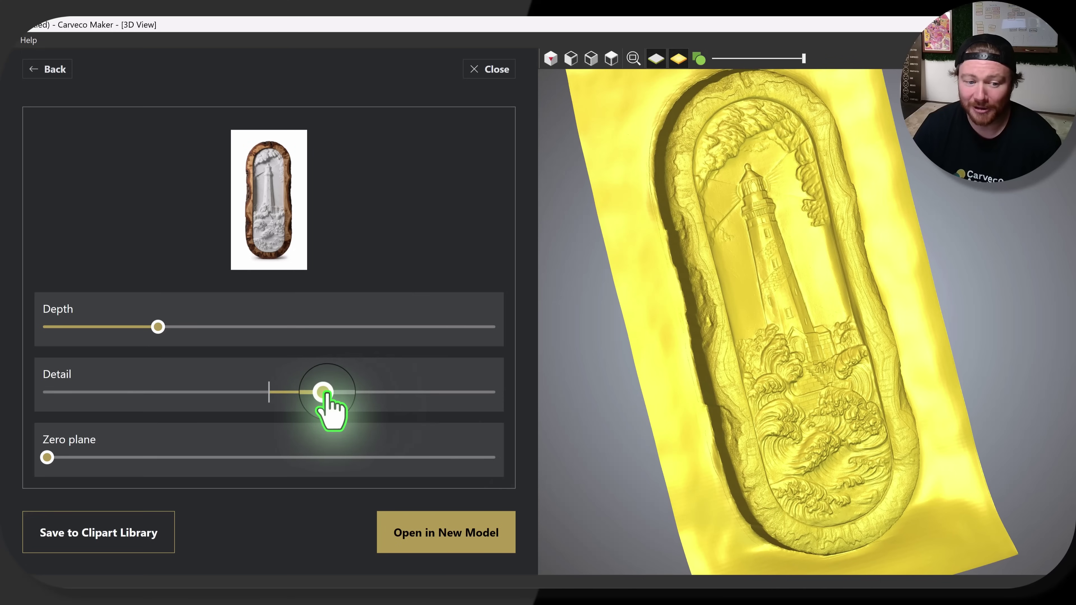
left_click_drag(324, 392, 399, 391)
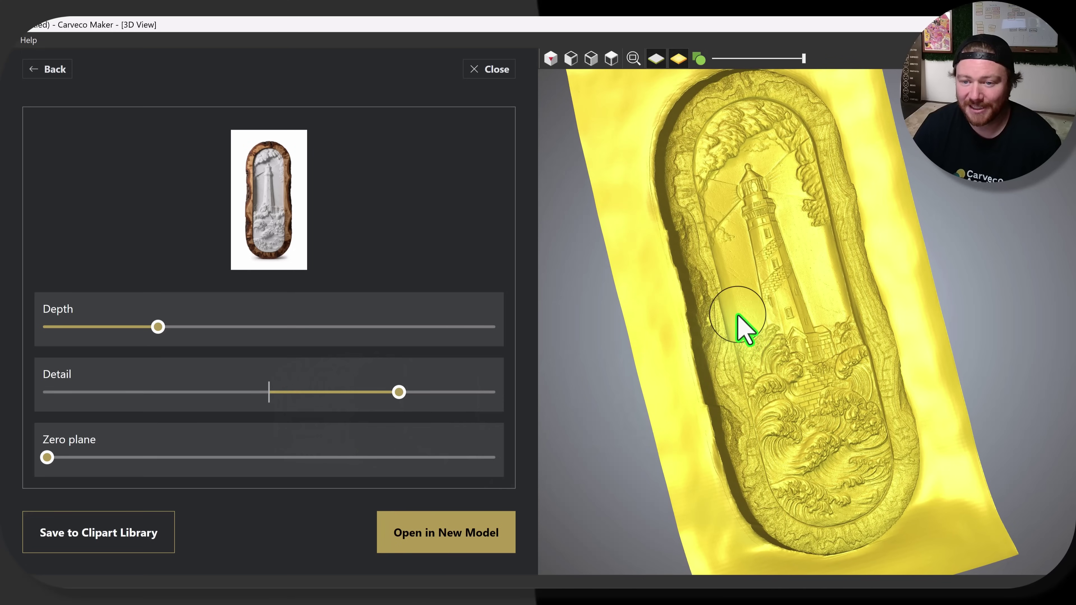
left_click_drag(740, 329, 699, 251)
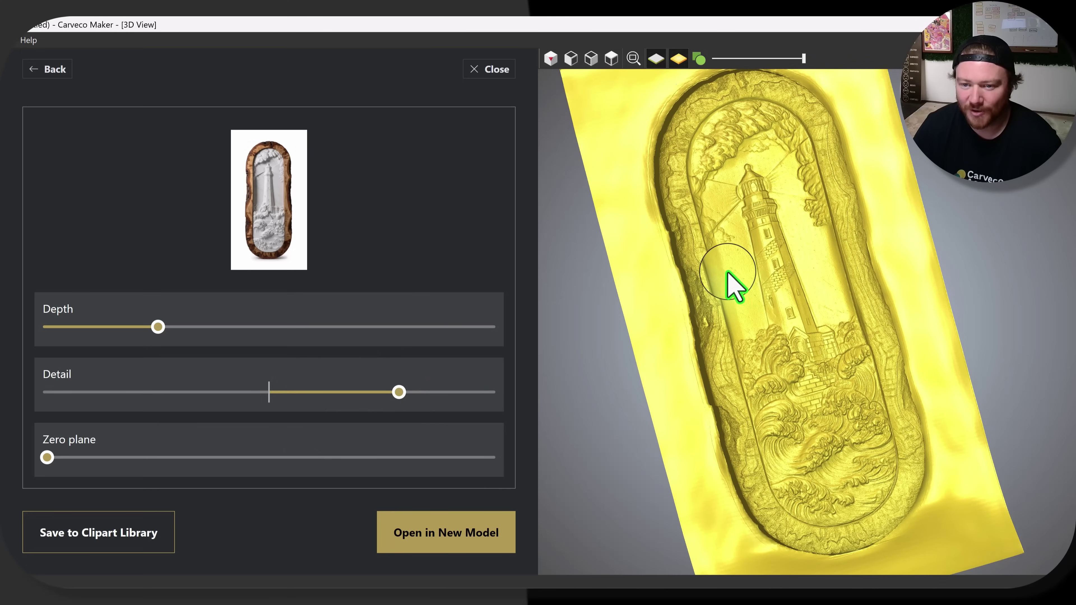
left_click_drag(858, 377, 816, 398)
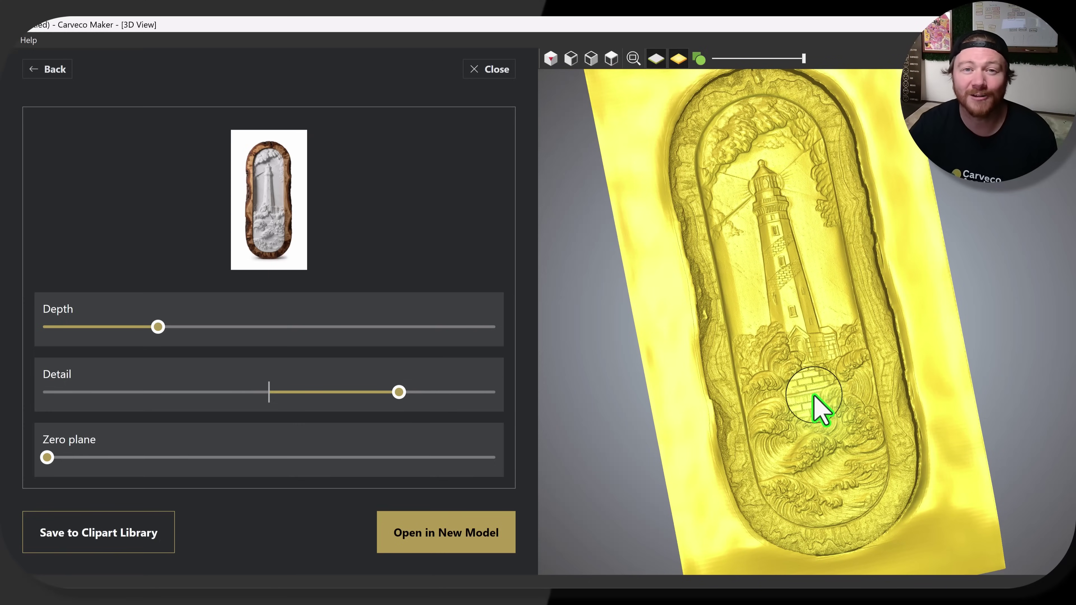
left_click_drag(791, 355, 640, 373)
Discard this lighthouse relief without saving and generate a new one from the Lighthouse in Wood picture.
left_click(53, 70)
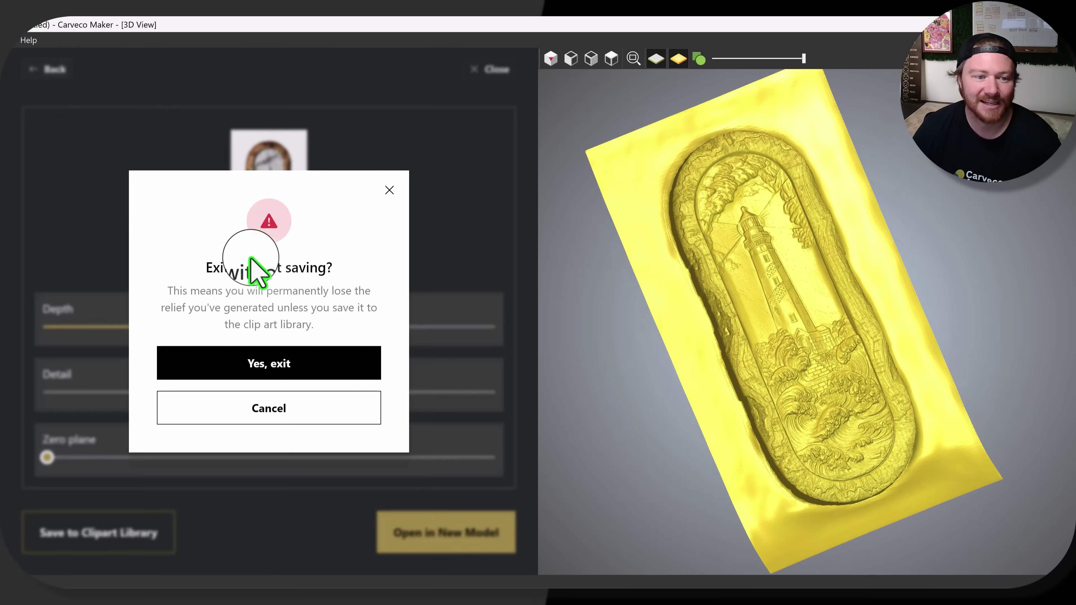
left_click(276, 362)
left_click(393, 342)
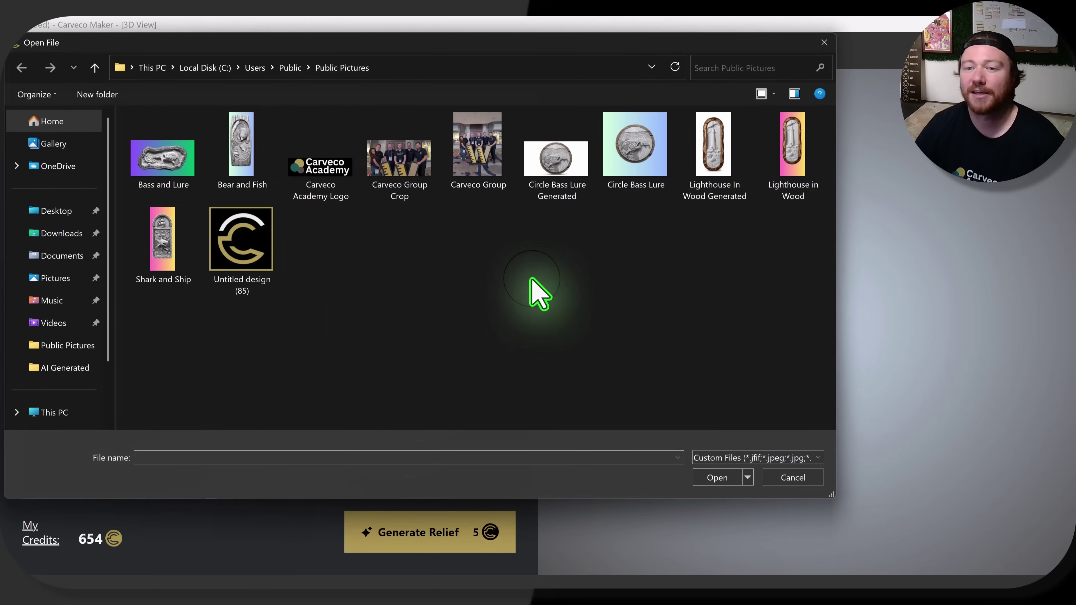
left_click(793, 153)
left_click(721, 477)
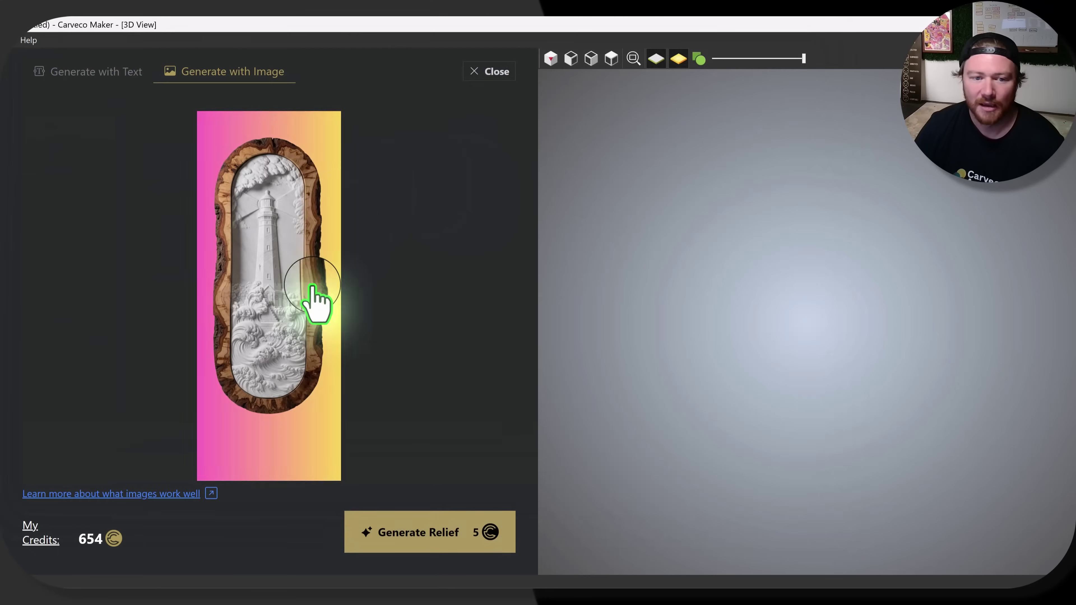
left_click(420, 514)
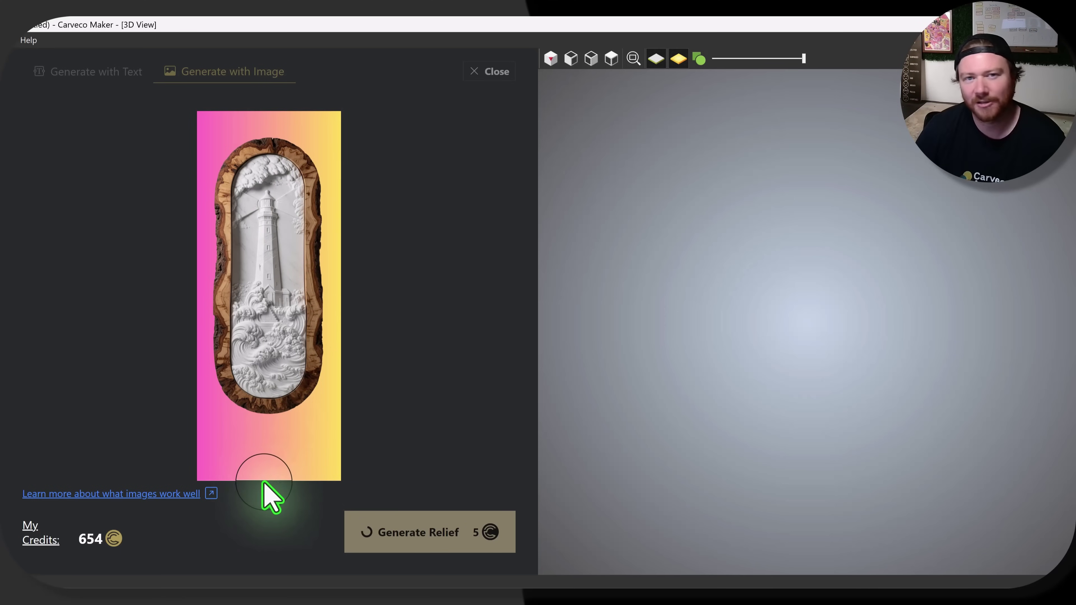
Set the new lighthouse relief's depth to about 12 percent and its detail to about 80 percent of their ranges.
left_click_drag(750, 469, 831, 366)
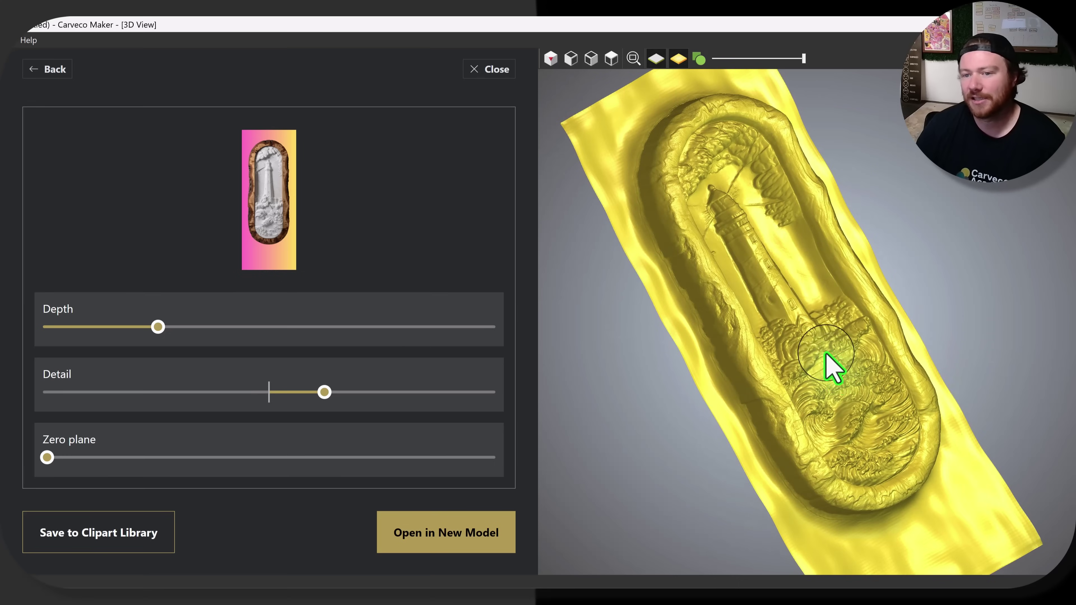
left_click_drag(782, 287, 729, 237)
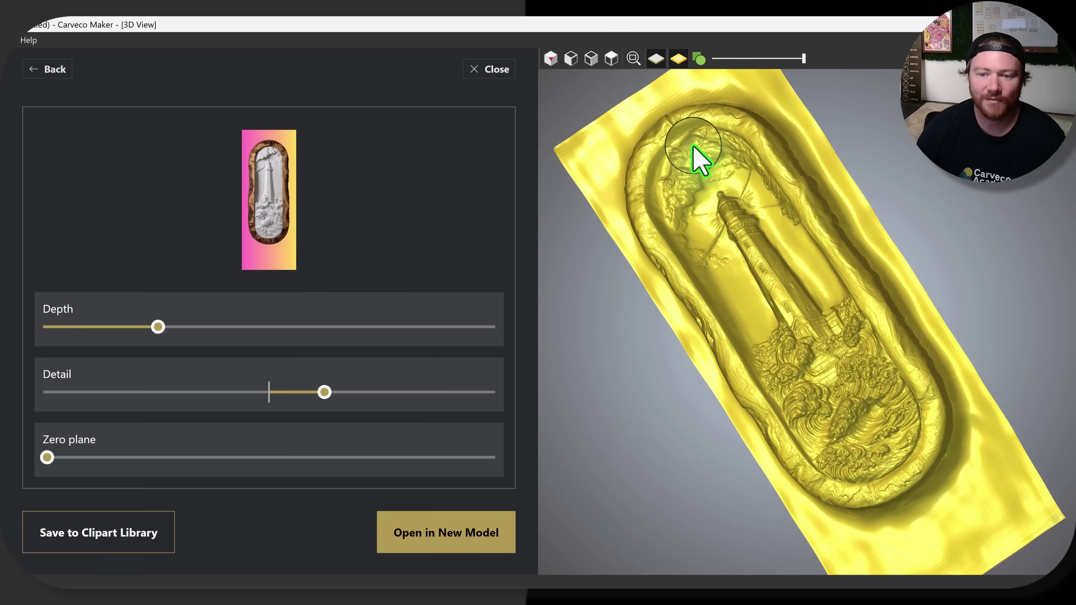
left_click_drag(749, 307, 841, 322)
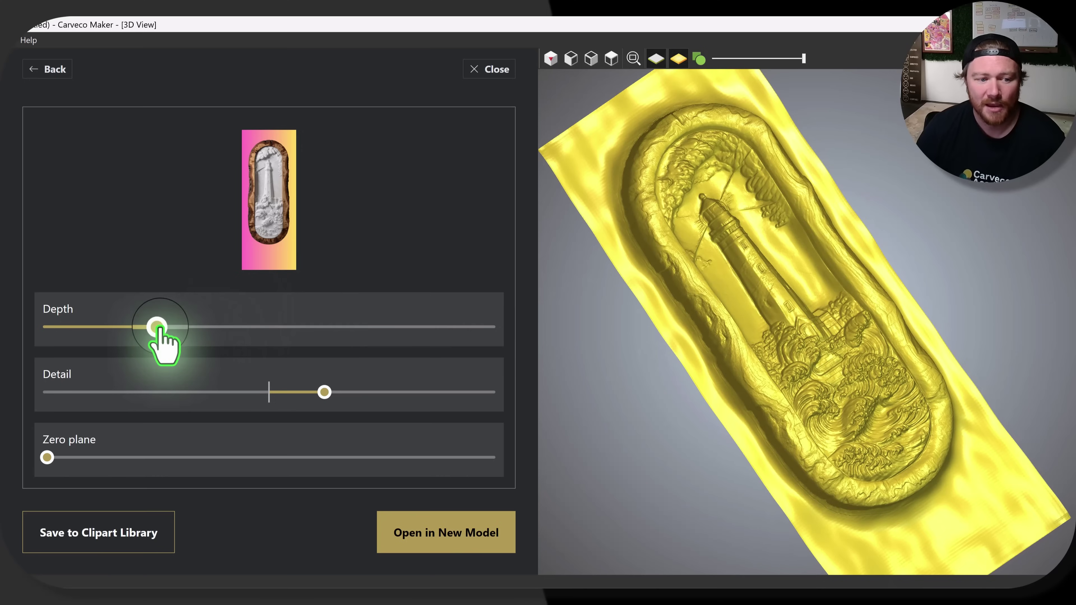
left_click_drag(158, 327, 100, 331)
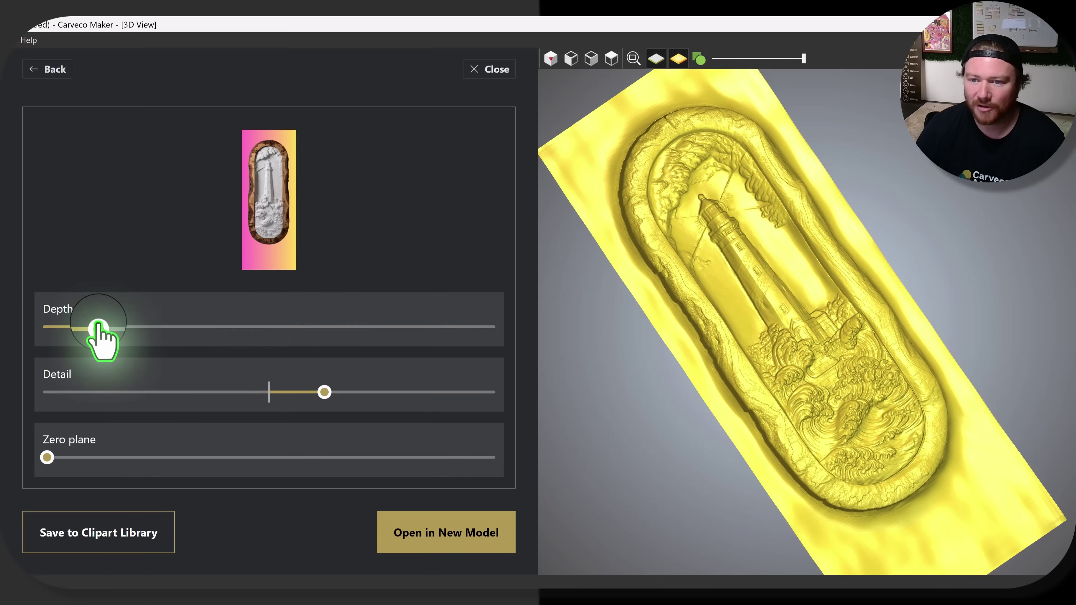
left_click_drag(817, 366, 771, 382)
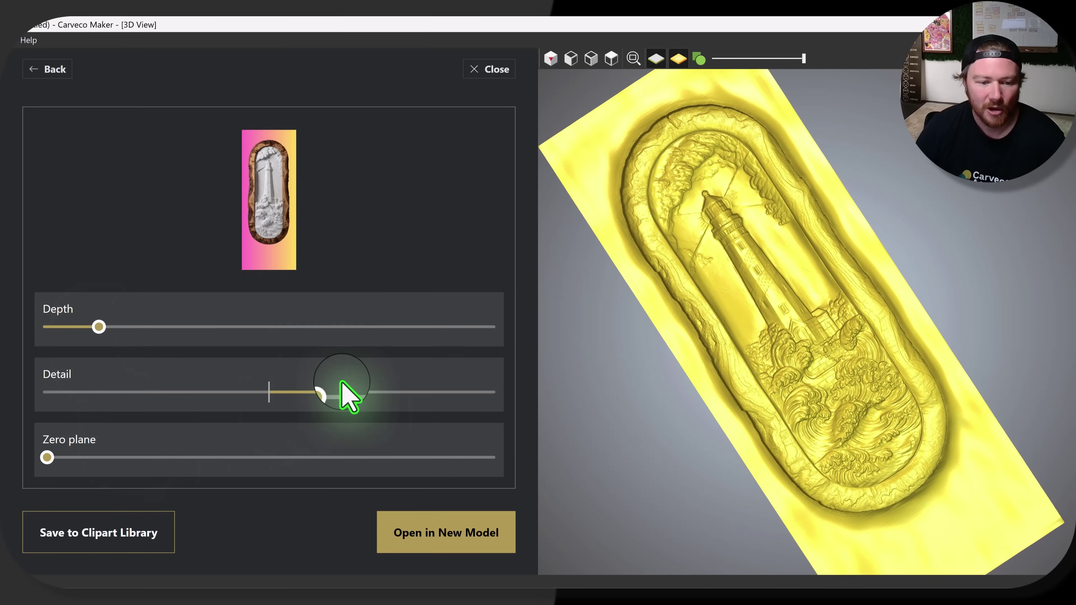
left_click_drag(325, 394, 407, 395)
left_click_drag(741, 424, 771, 406)
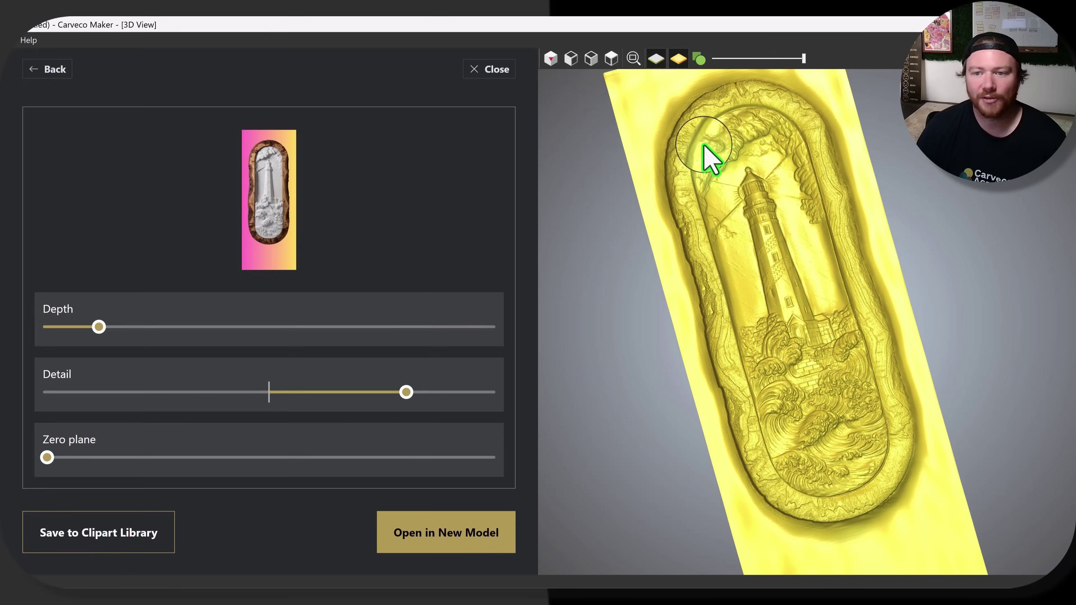
left_click_drag(853, 337, 844, 327)
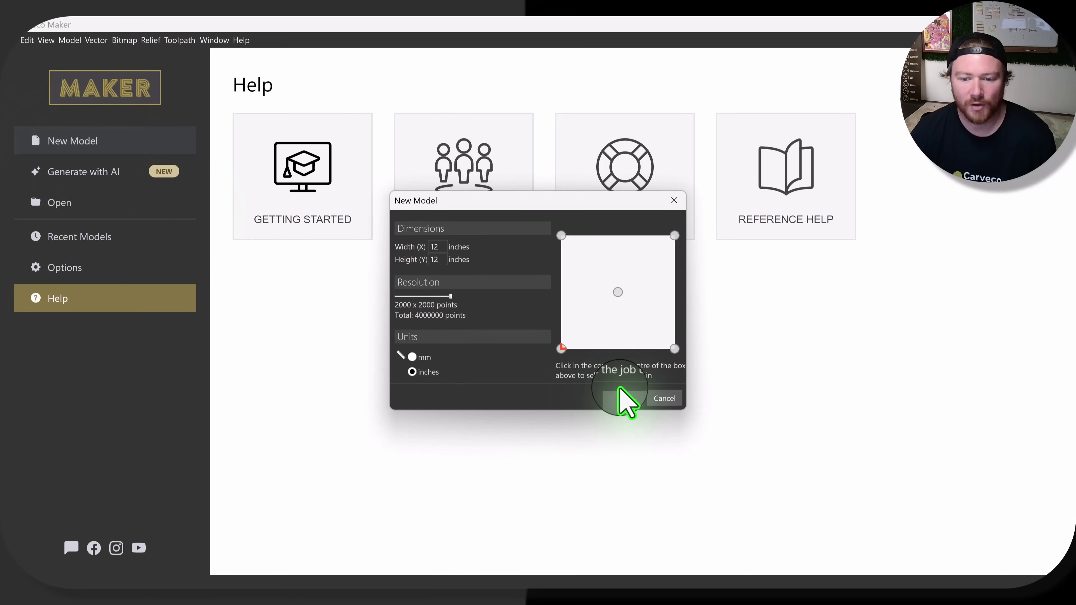
Create a 12 by 12 inch model and insert the Lighthouse relief from the AI Generated clipart library.
left_click(623, 398)
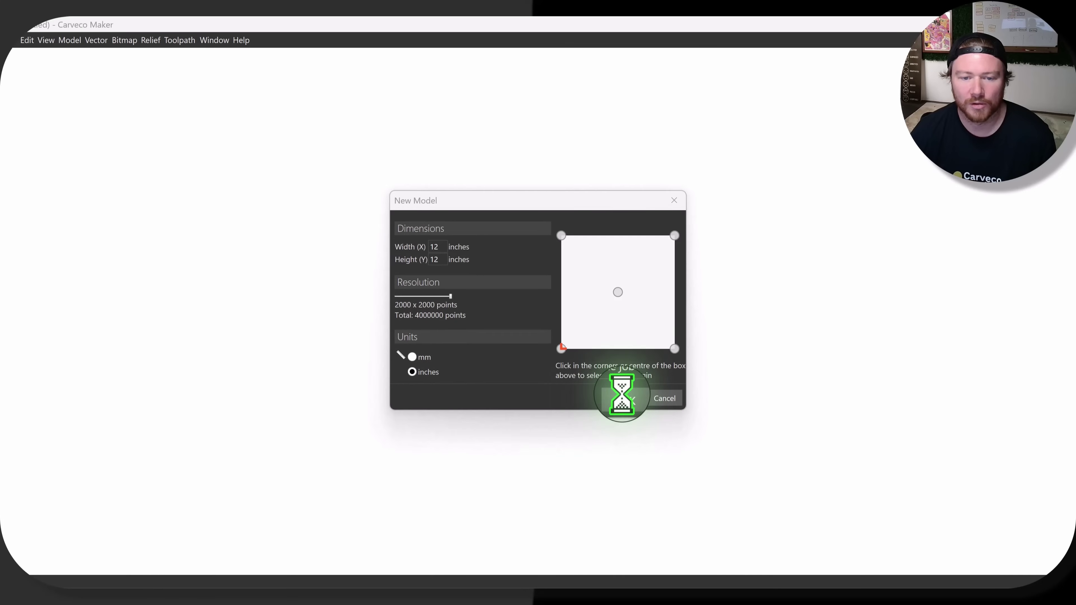
left_click(151, 39)
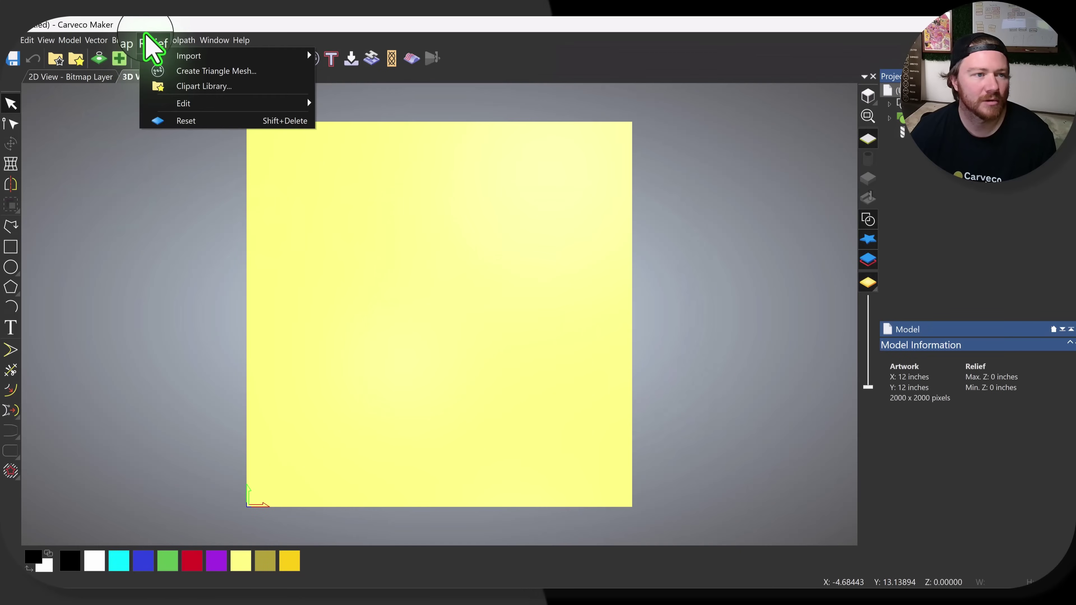
left_click(181, 89)
left_click(137, 218)
double_click(46, 214)
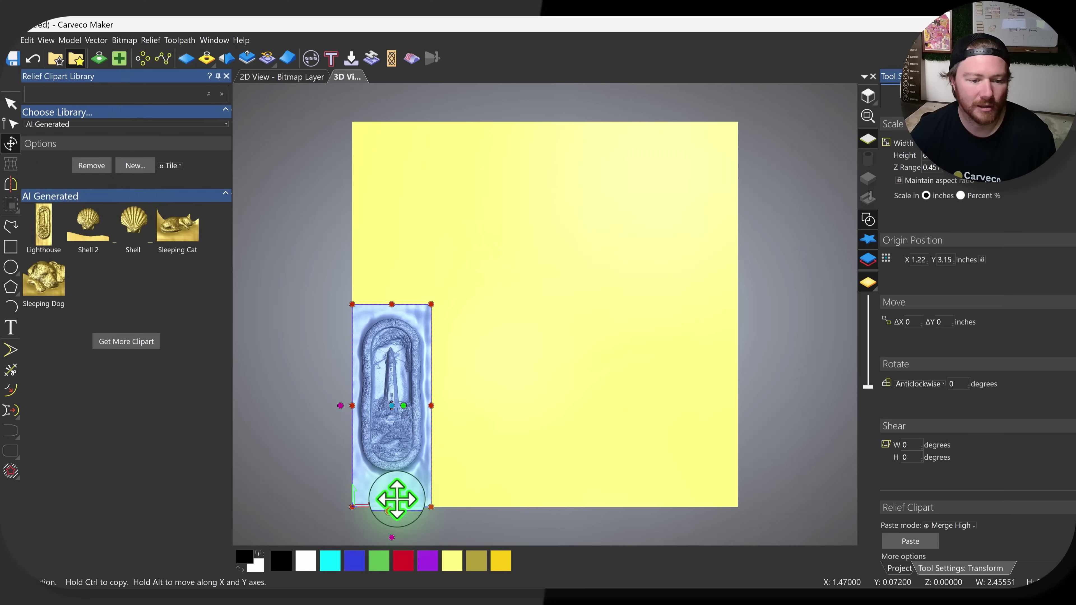
Enlarge the lighthouse clipart to nearly the model's height, place it around X 6.12, Y 5.71 inches, and paste it with Merge High.
left_click_drag(428, 306, 553, 286)
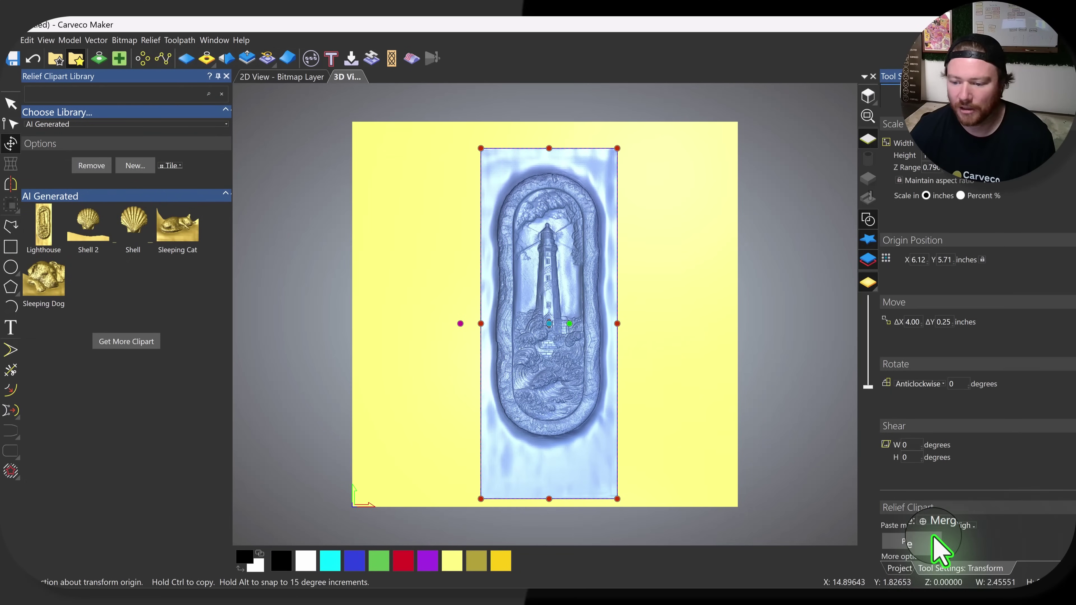
left_click(915, 541)
scroll(557, 259, "up", 2)
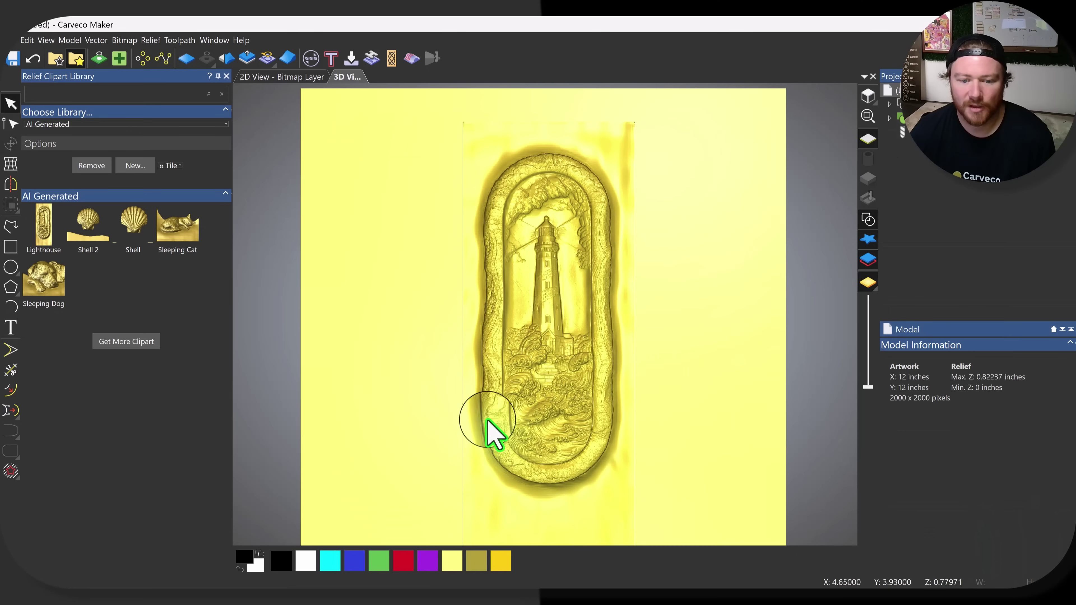
left_click_drag(493, 433, 547, 373)
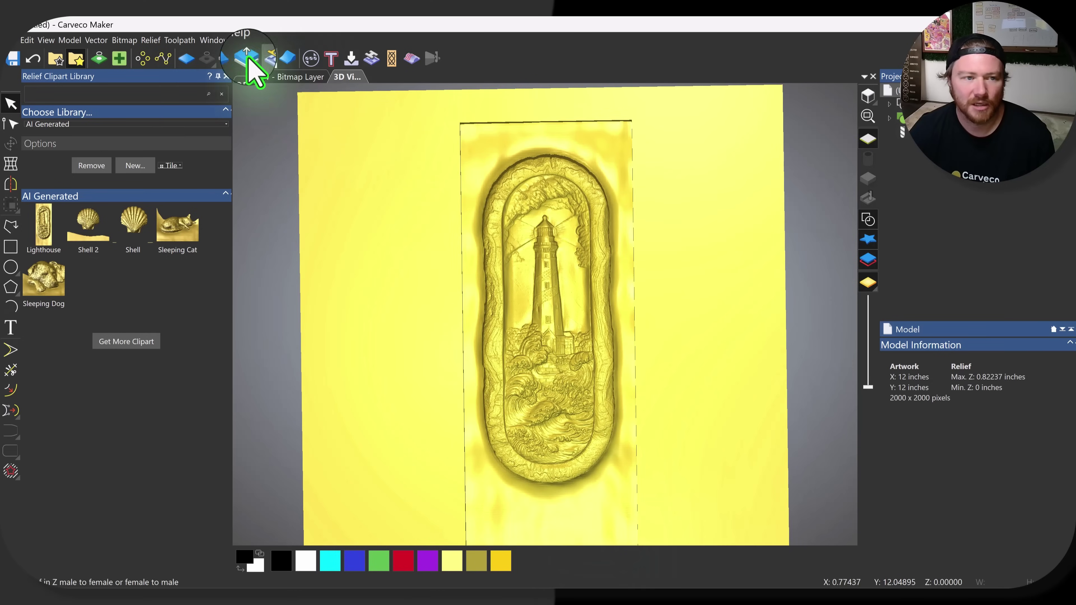
Draw a fully rounded rectangle about 3.16 by 8.24 inches around the lighthouse's oval wood frame.
left_click(887, 97)
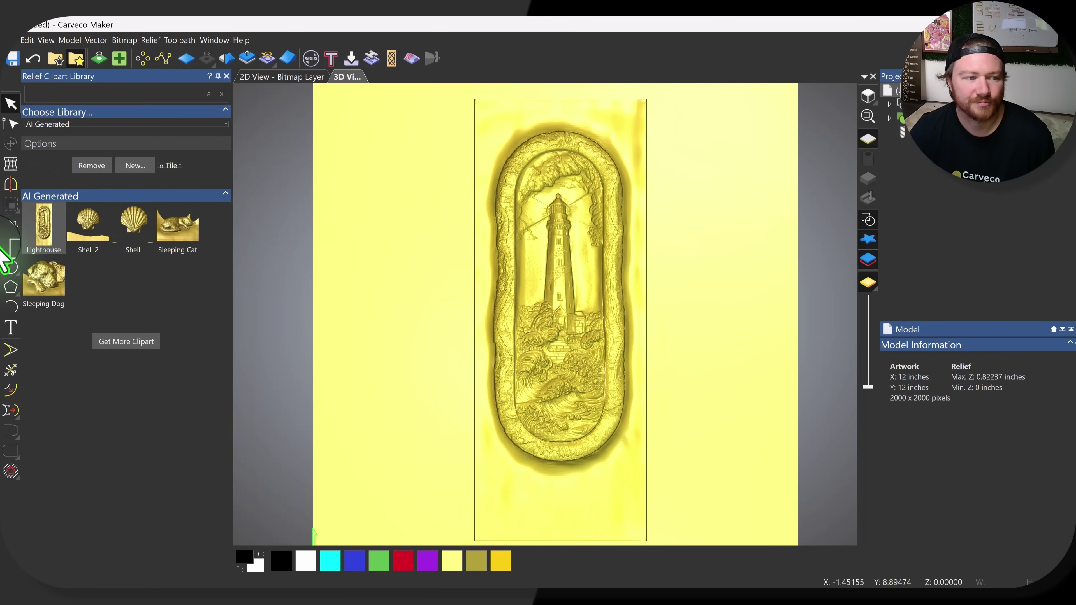
left_click(11, 246)
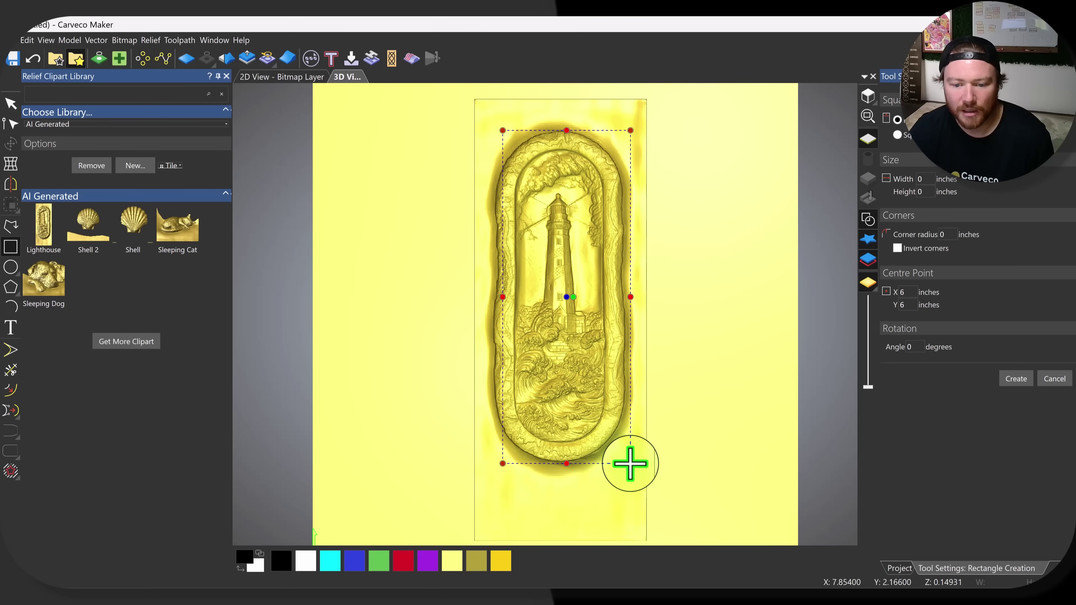
left_click_drag(630, 463, 593, 364)
left_click(1016, 378)
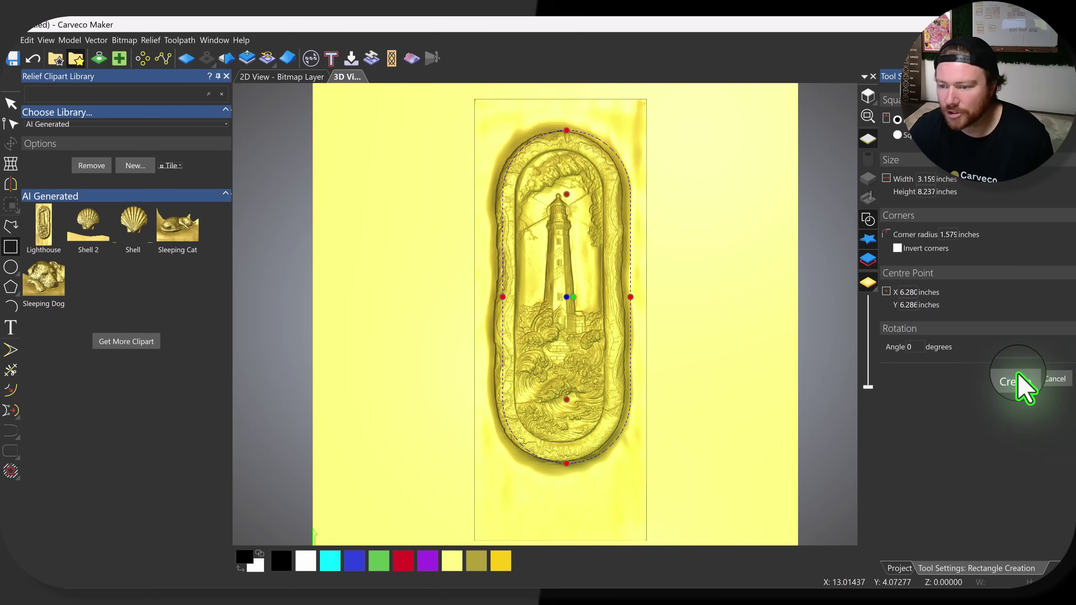
Fit the rounded rectangle to the frame at about 3.1 inches wide and clear the relief outside it.
left_click(498, 277)
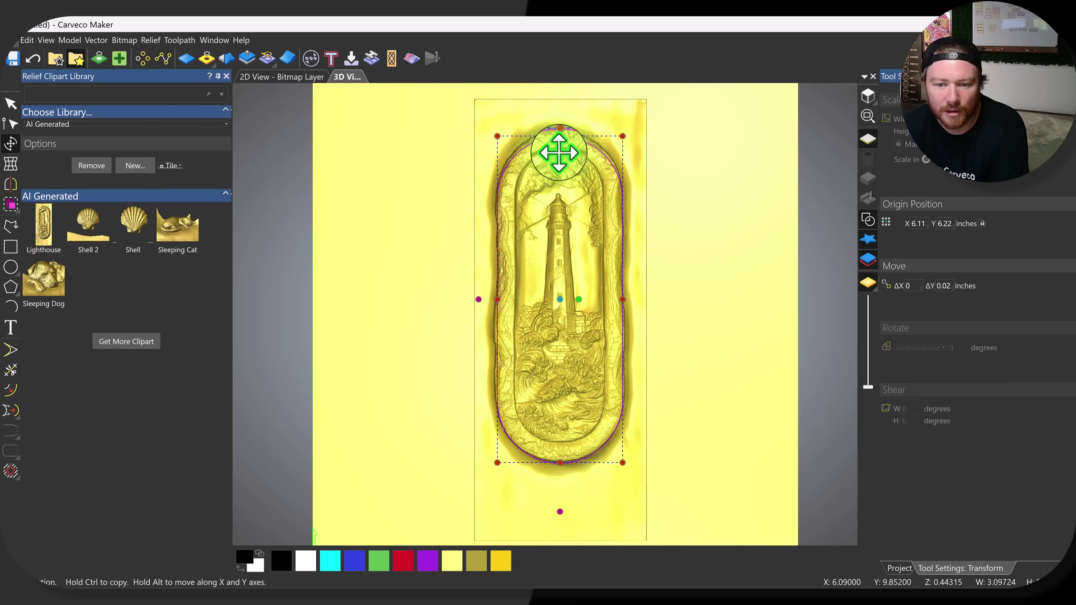
key("Escape")
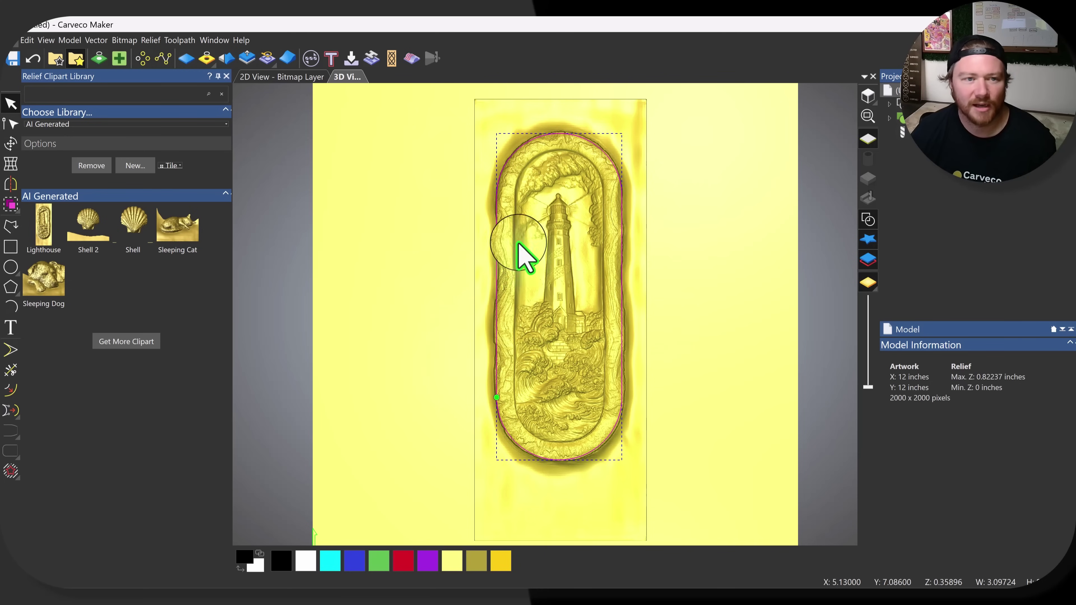
left_click(205, 58)
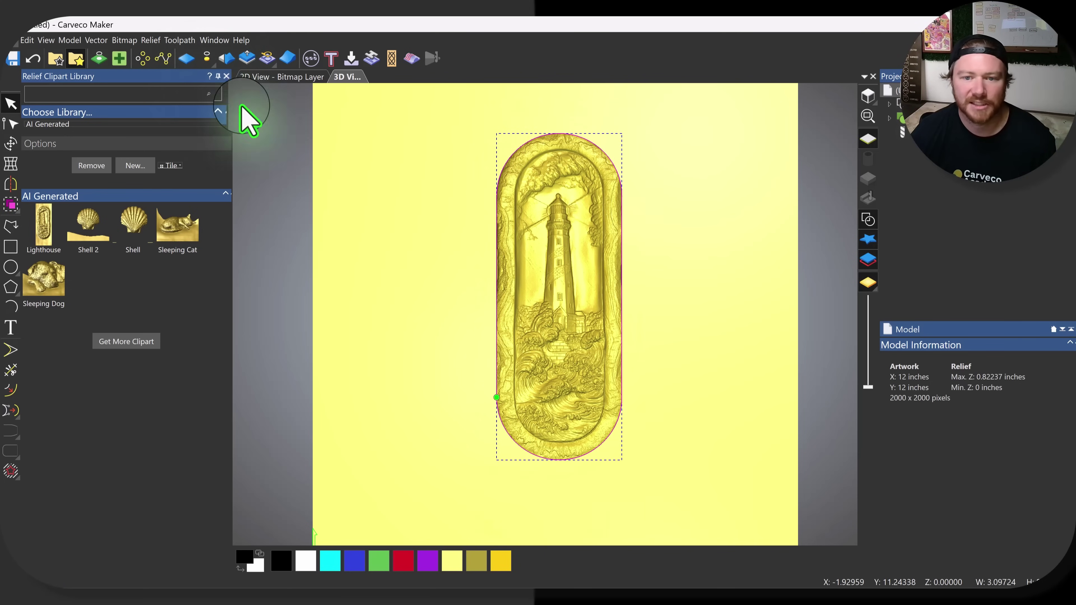
left_click_drag(426, 477, 596, 348)
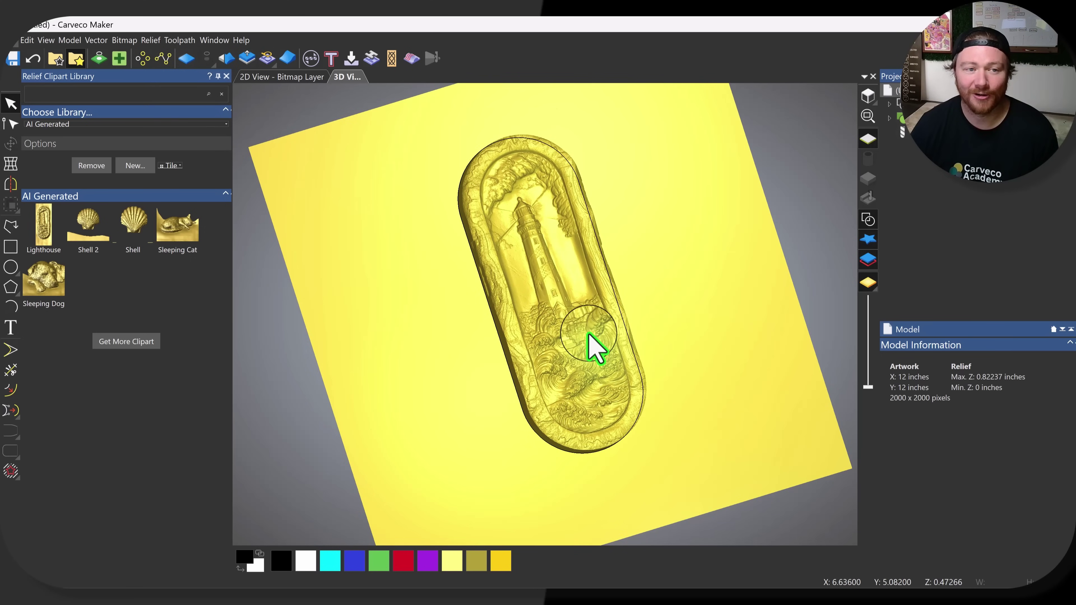
View the Create Triangle Mesh options for the trimmed lighthouse relief and close them without creating a mesh.
left_click(151, 41)
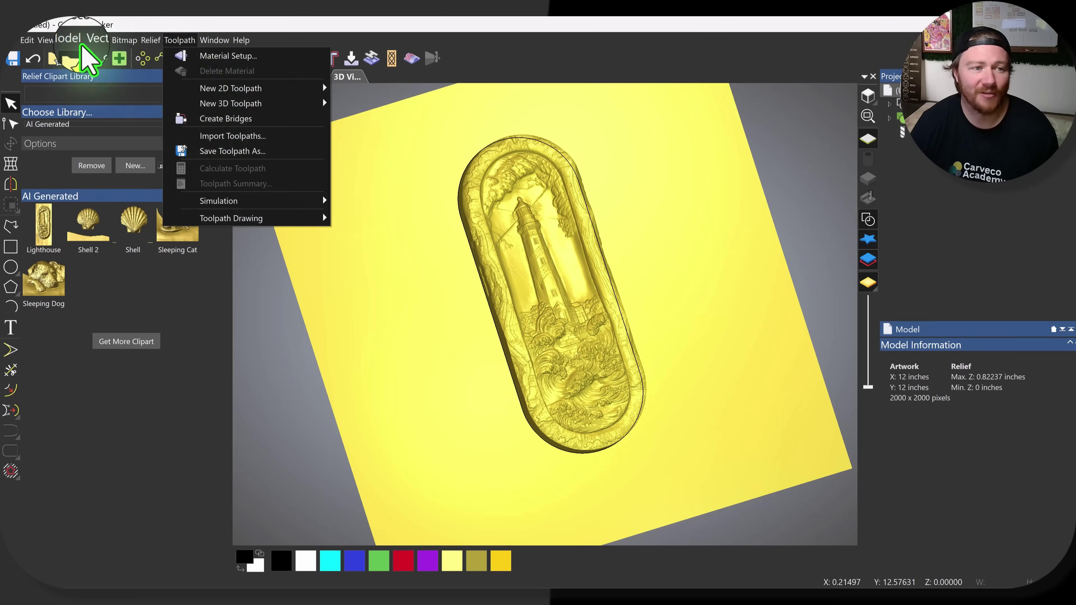
left_click(140, 42)
left_click(150, 40)
left_click(186, 71)
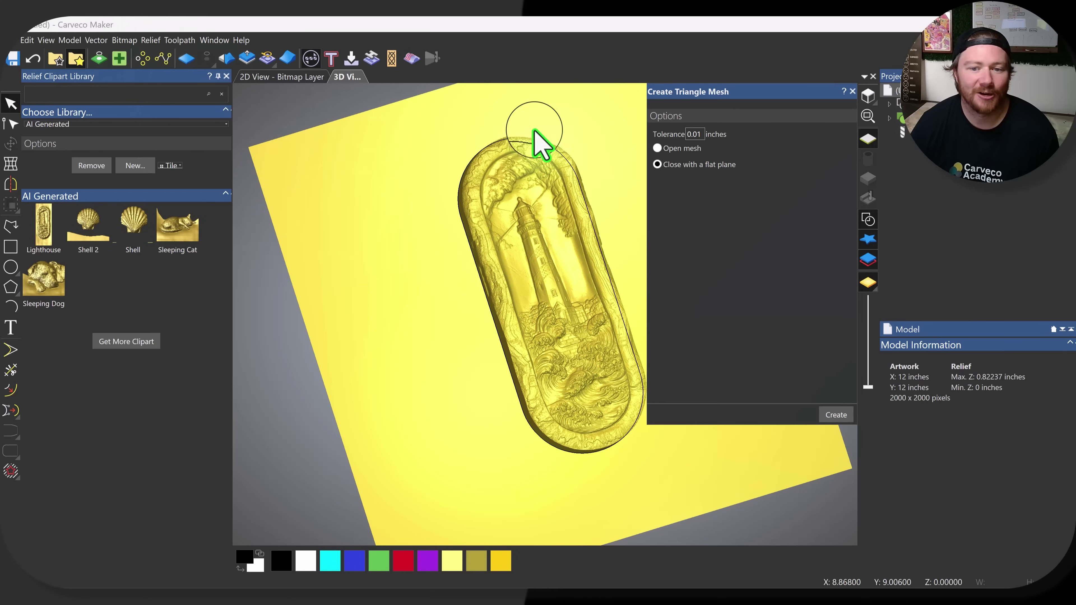
left_click(853, 85)
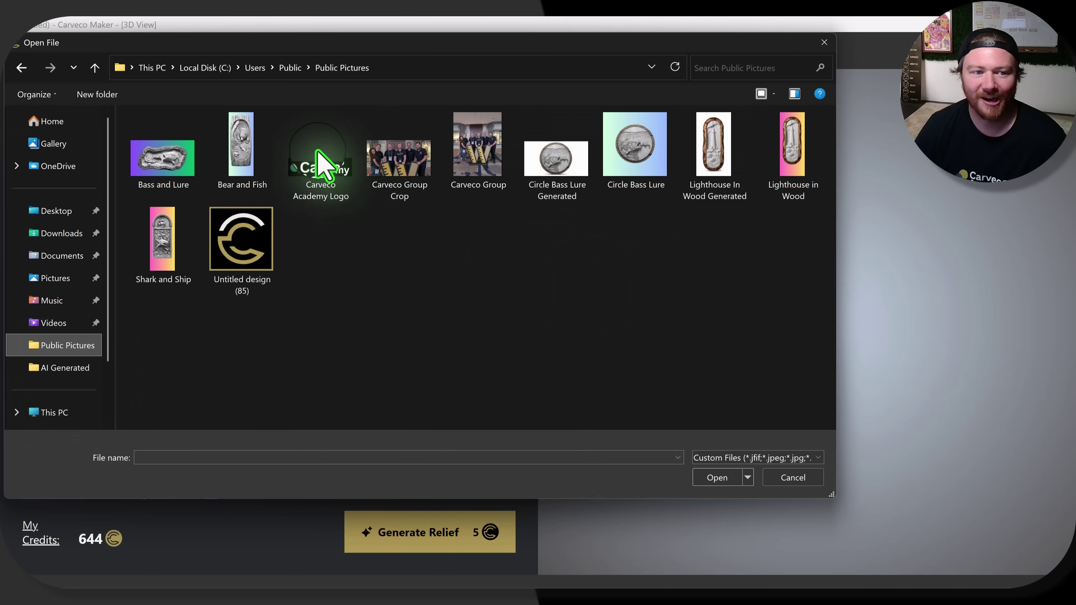
Load the Bear and Fish picture from Public Pictures and generate a relief from it.
left_click(240, 152)
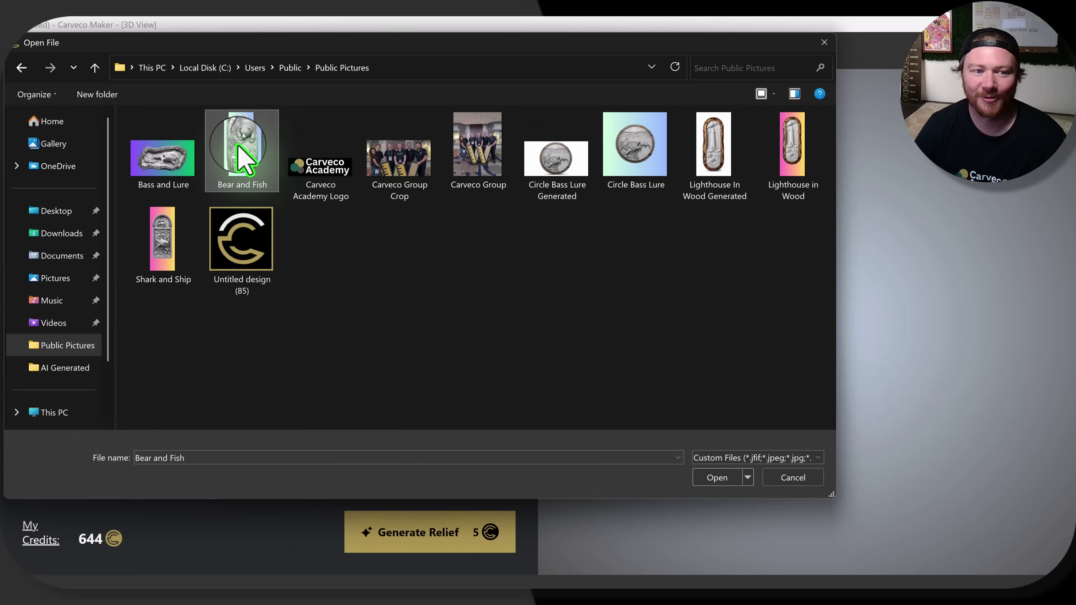
left_click(716, 478)
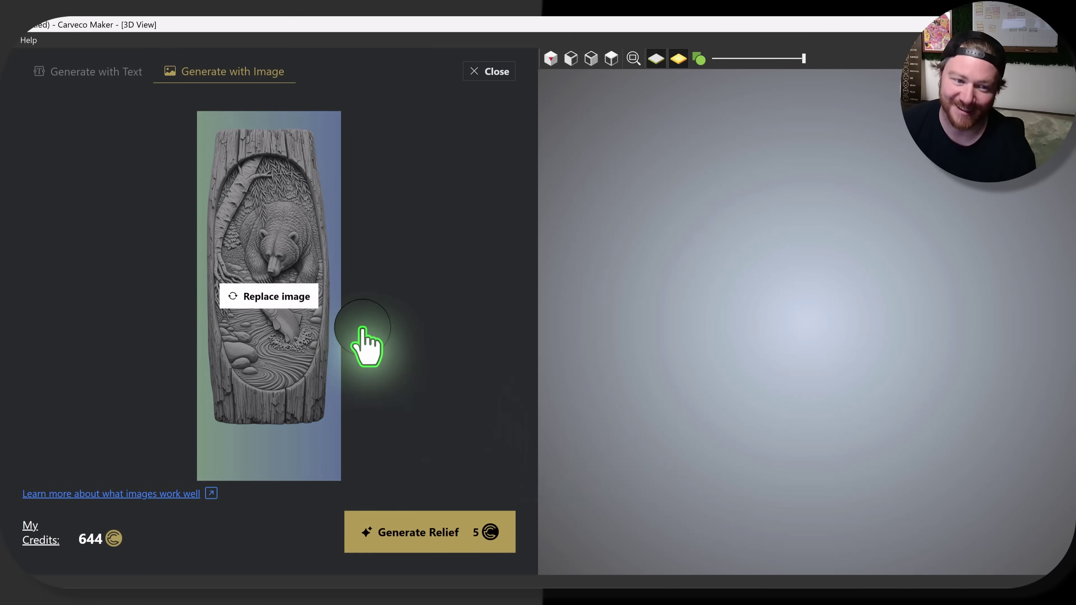
left_click(242, 548)
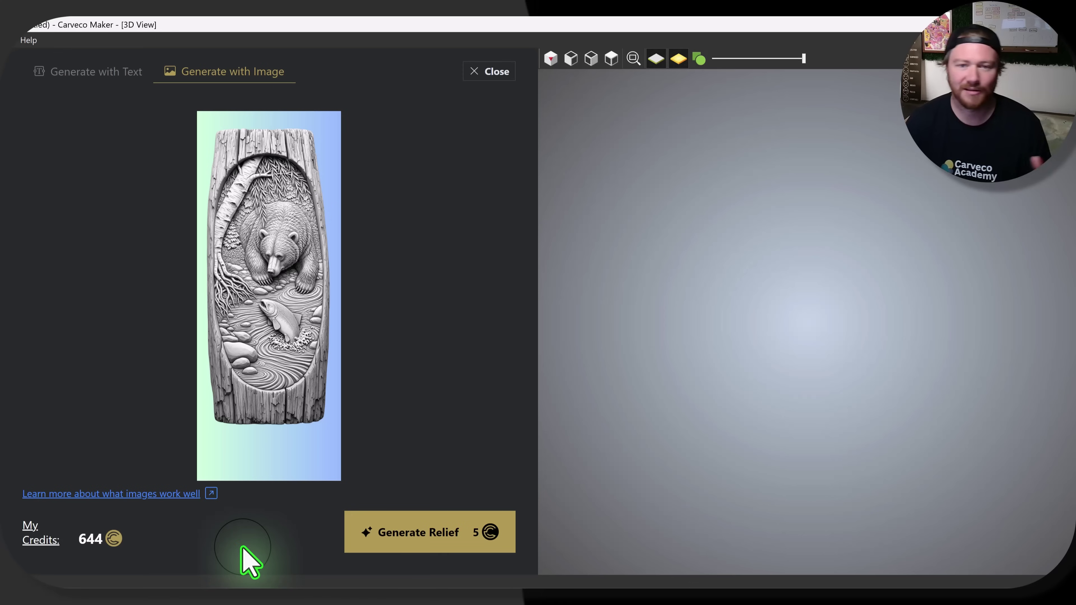
mouse_move(342, 482)
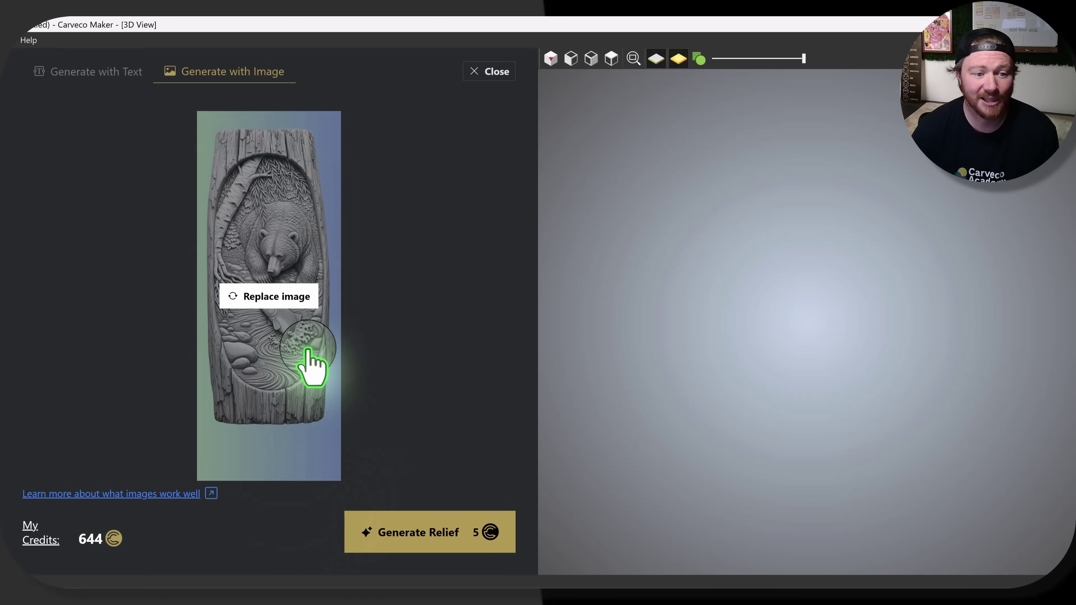
left_click(439, 533)
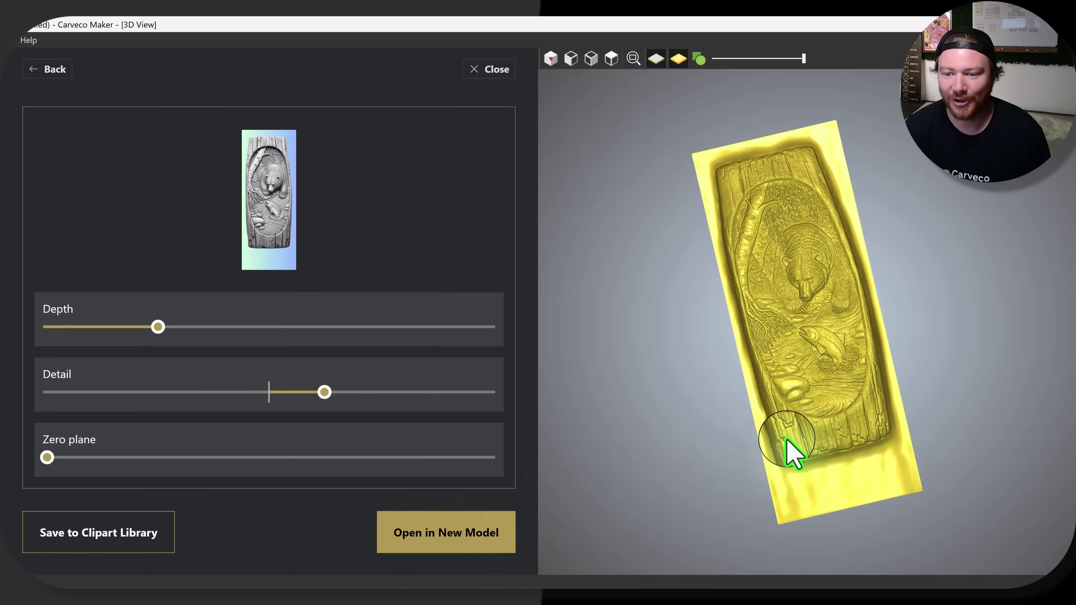
Lower the bear relief's Detail to just below the slider's midpoint and inspect the carving.
left_click_drag(788, 441, 717, 258)
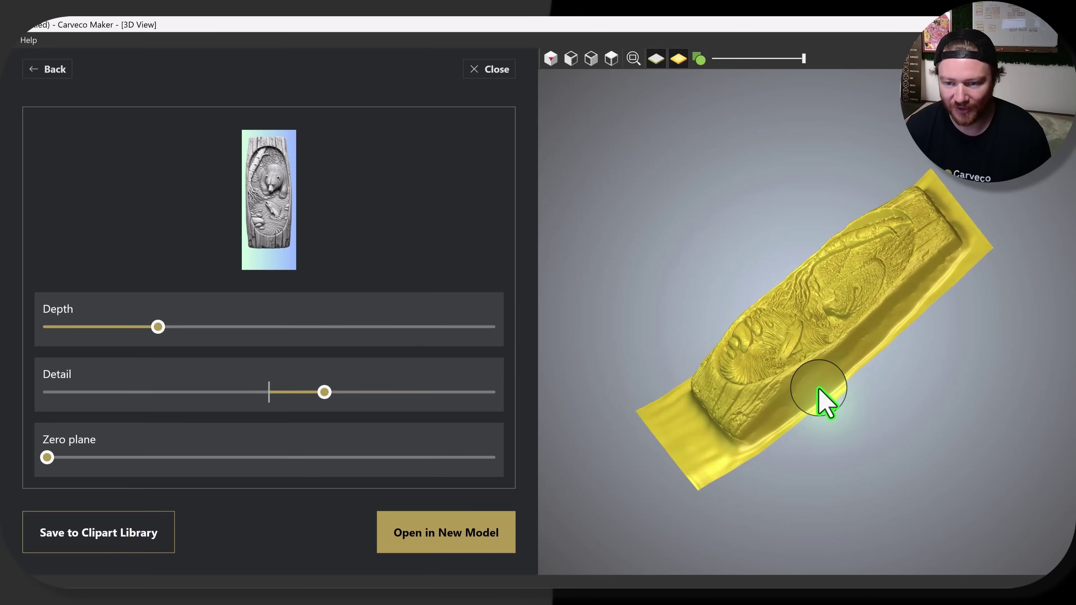
left_click_drag(819, 389, 806, 414)
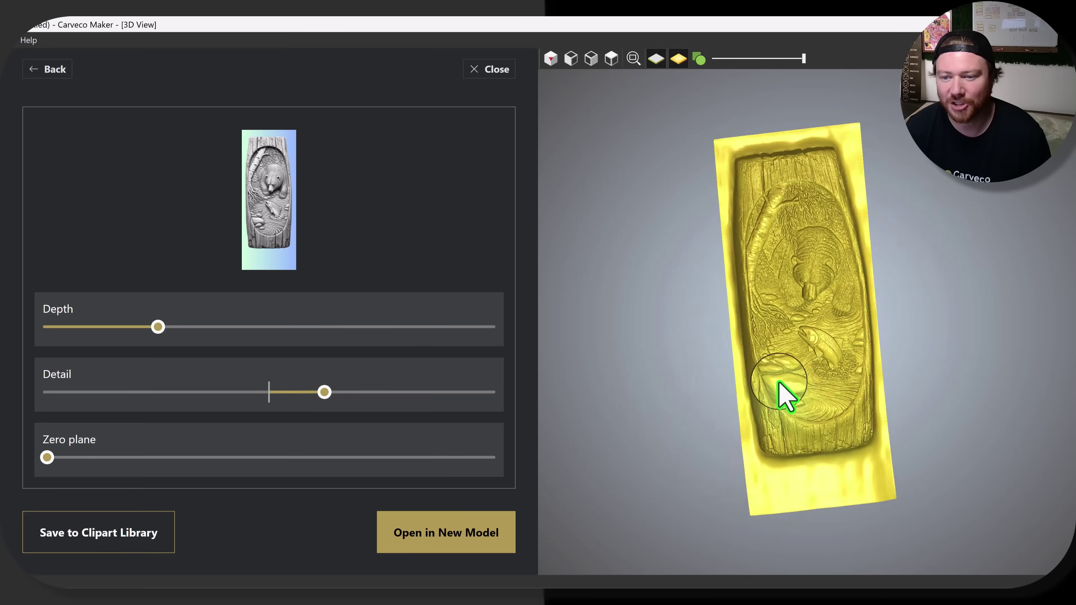
scroll(819, 327, "up", 5)
left_click_drag(800, 344, 678, 394)
left_click_drag(325, 393, 265, 393)
left_click_drag(644, 396, 814, 312)
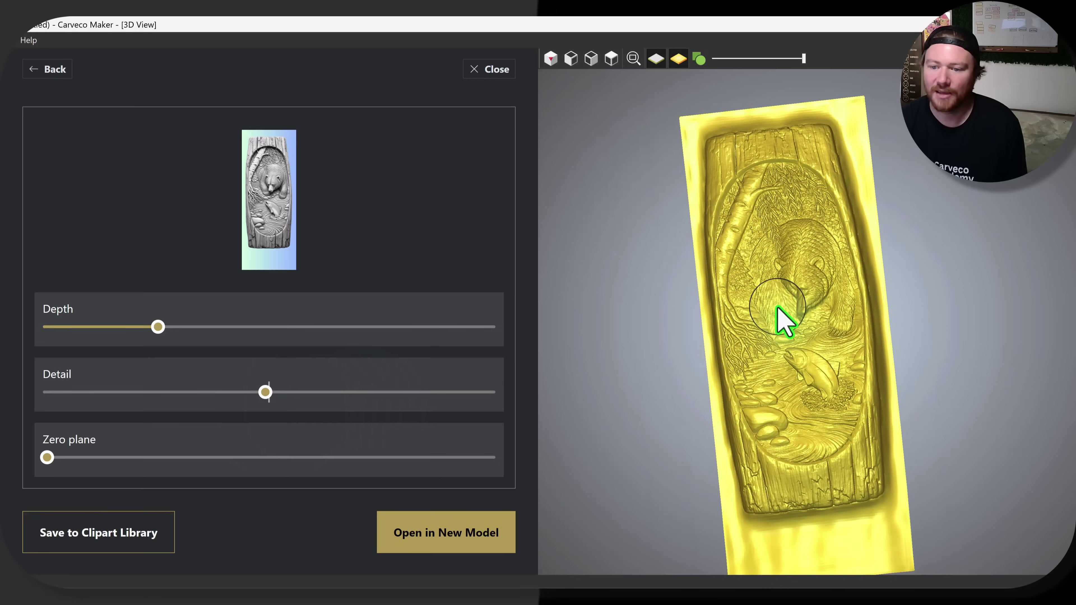
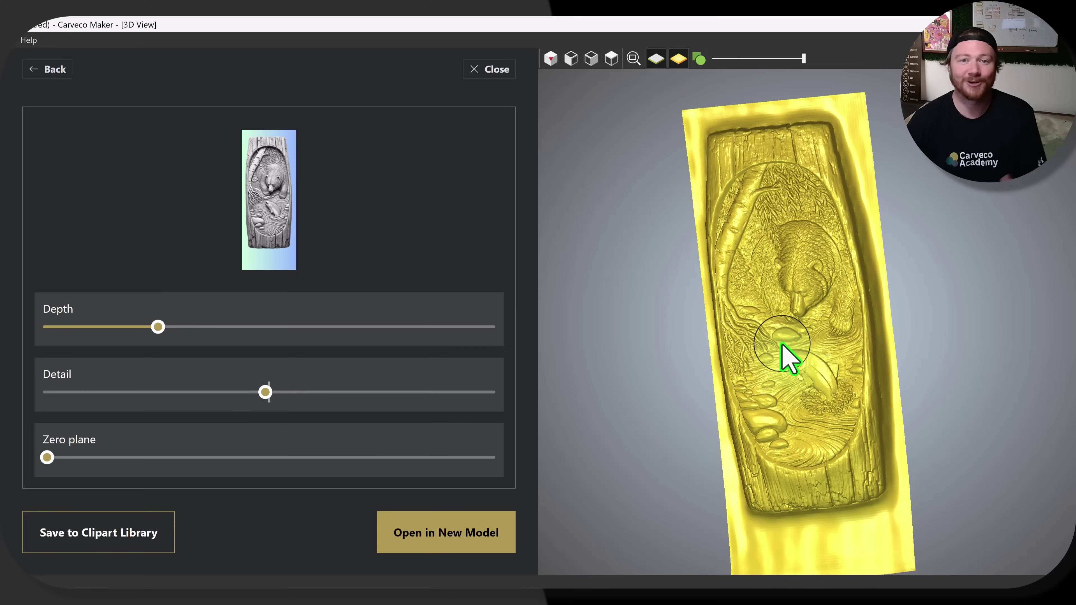
Return to the image setup, replace the picture with Circle Bass Lure, and generate its relief.
left_click(60, 70)
left_click(263, 363)
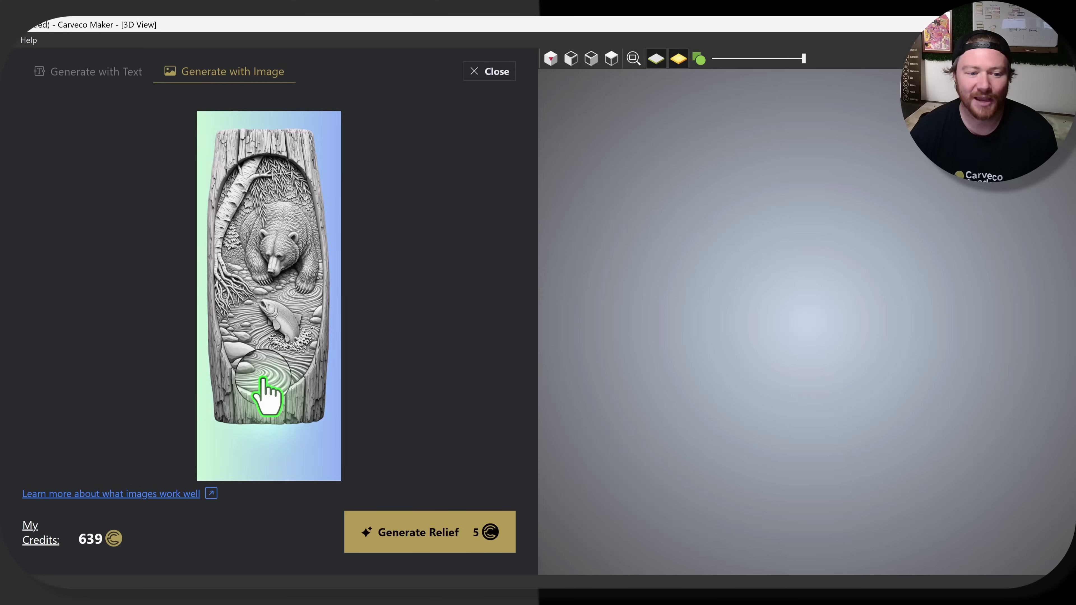
mouse_move(326, 366)
left_click(292, 296)
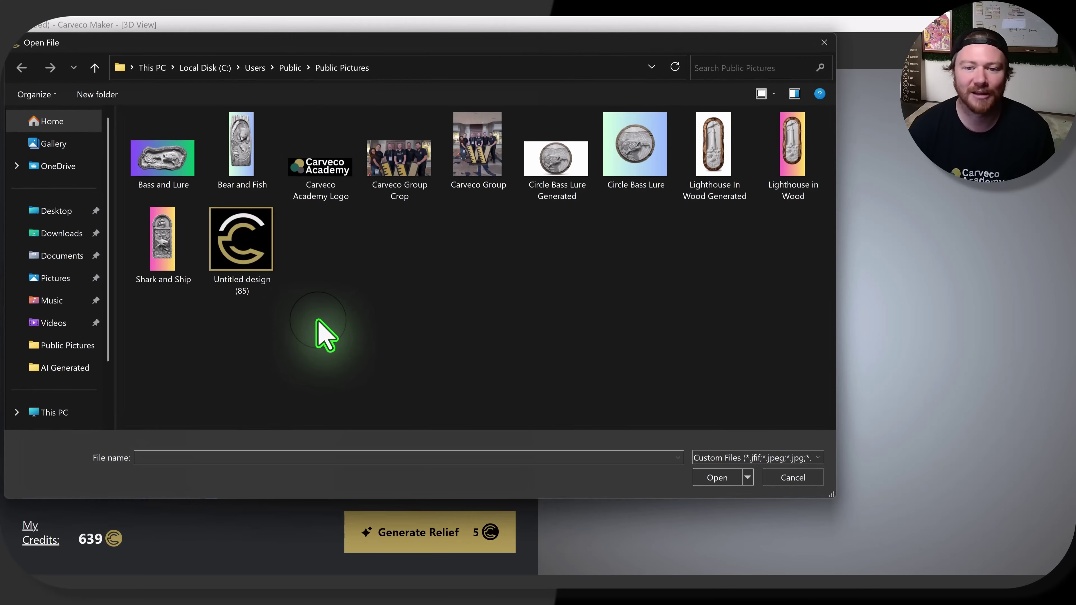
left_click(636, 149)
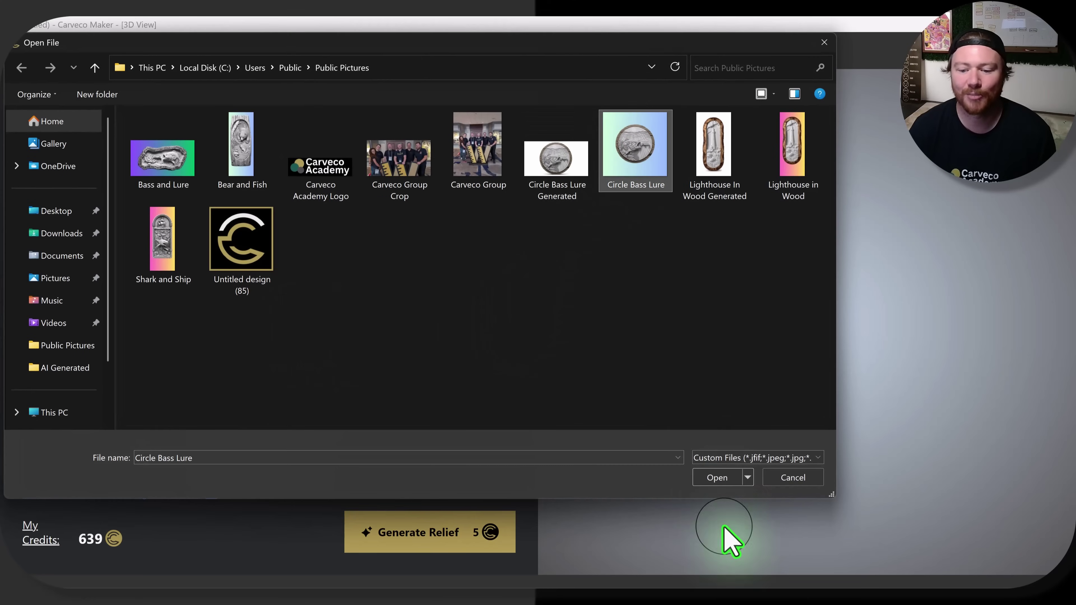
left_click(720, 478)
left_click(443, 535)
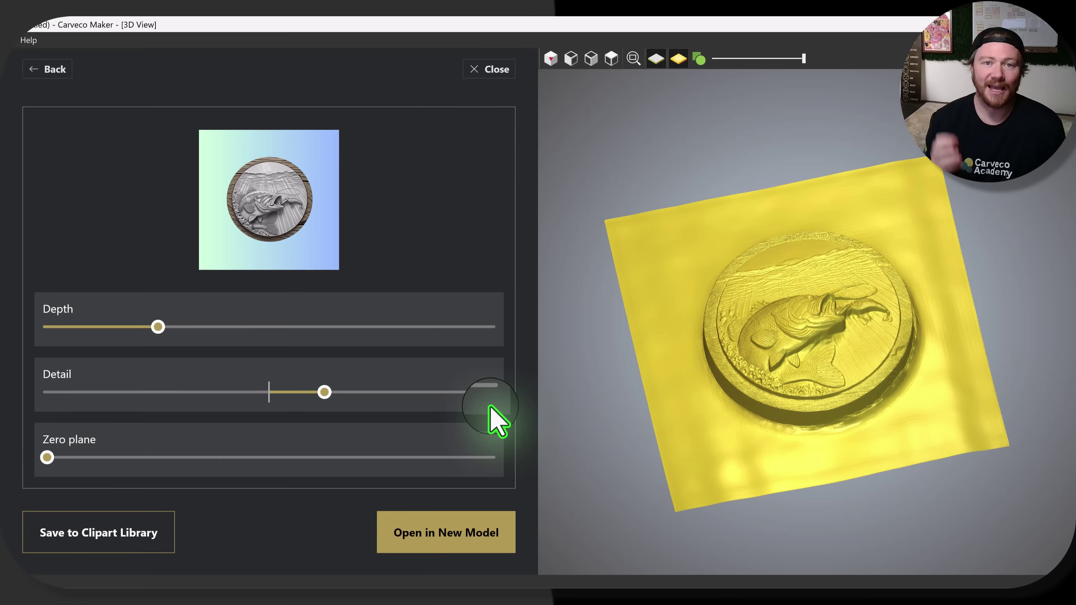
Raise the circular bass relief's Detail to about four fifths of its range, checking the fish, lure and waterline.
left_click_drag(781, 367, 829, 351)
scroll(824, 354, "up", 3)
left_click_drag(822, 464, 906, 360)
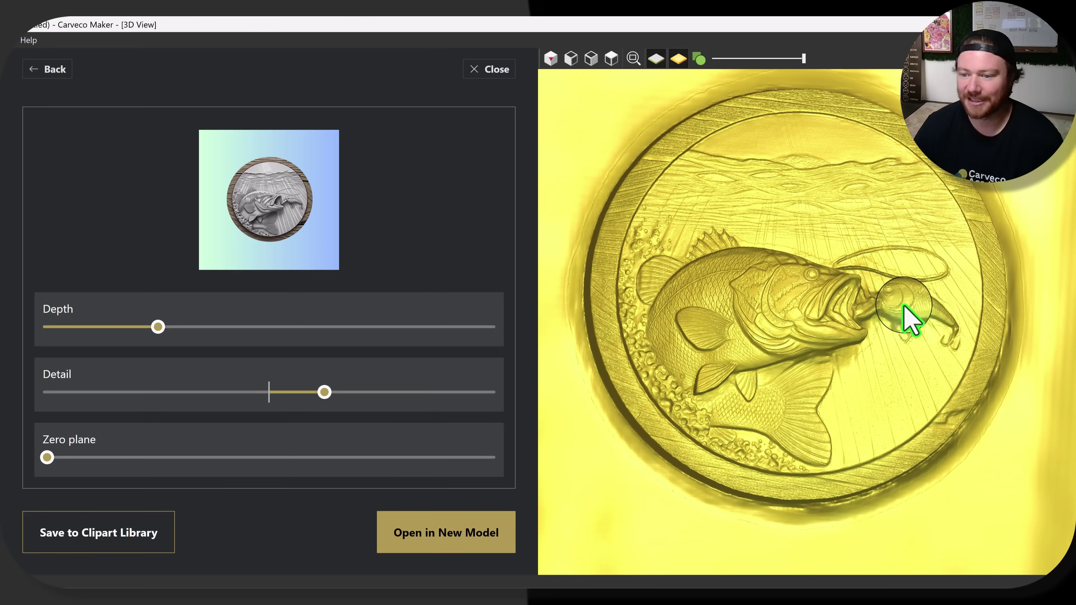
left_click_drag(912, 317, 738, 288)
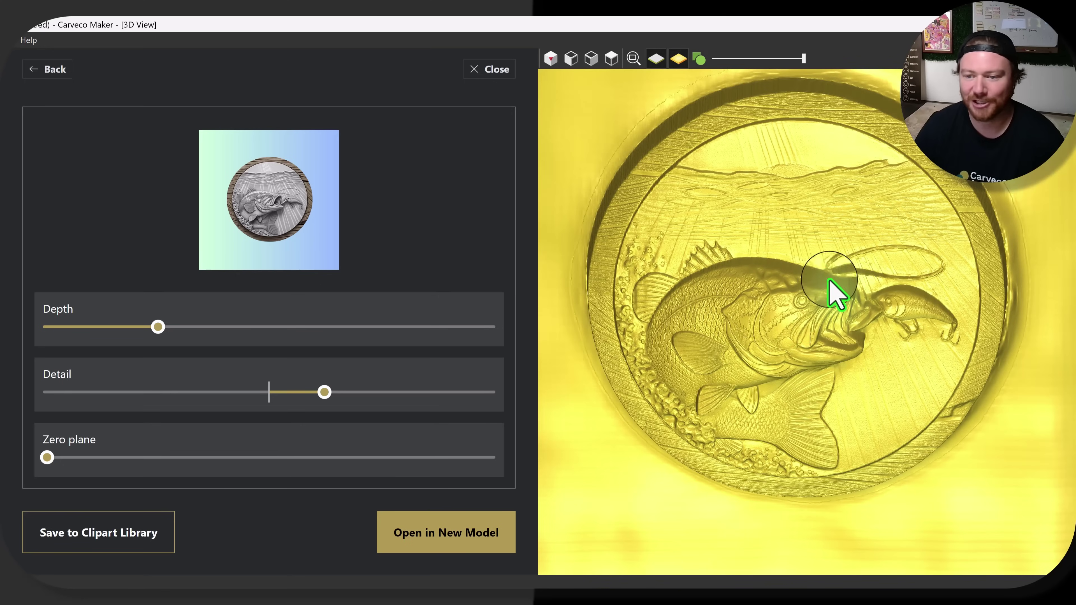
left_click_drag(833, 291, 870, 320)
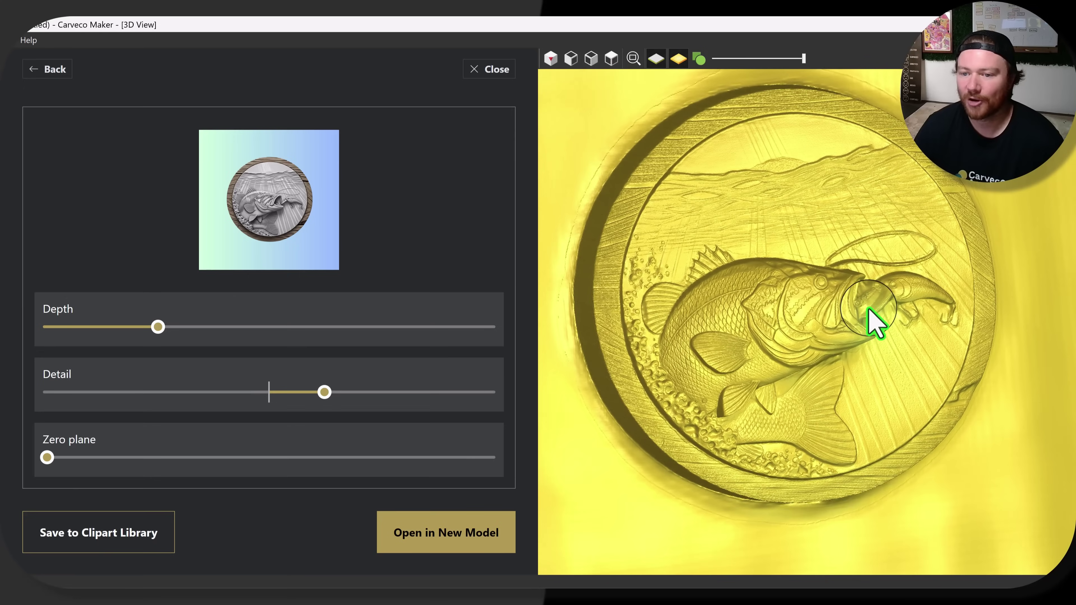
scroll(883, 265, "up", 3)
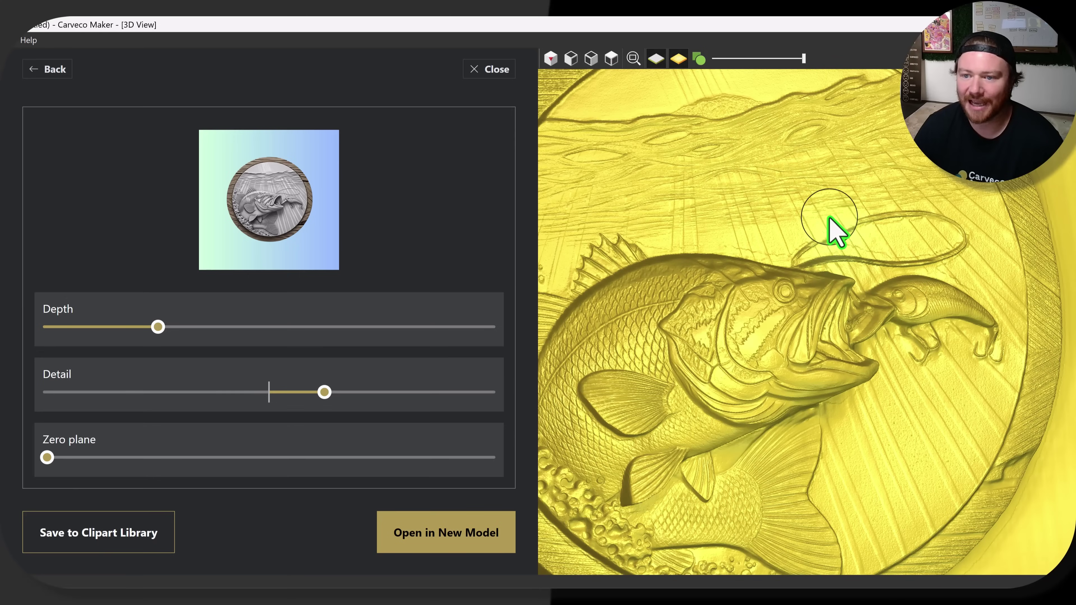
left_click_drag(324, 392, 456, 381)
mouse_move(704, 382)
left_mouse_down()
mouse_move(685, 380)
mouse_move(663, 356)
mouse_move(695, 373)
left_mouse_up()
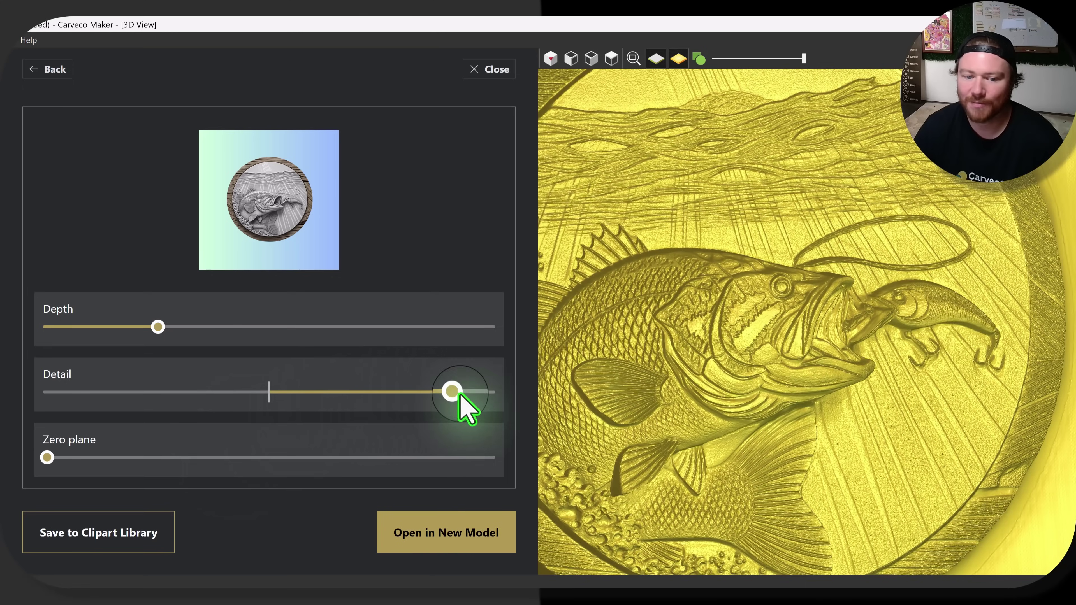
left_click_drag(454, 392, 412, 392)
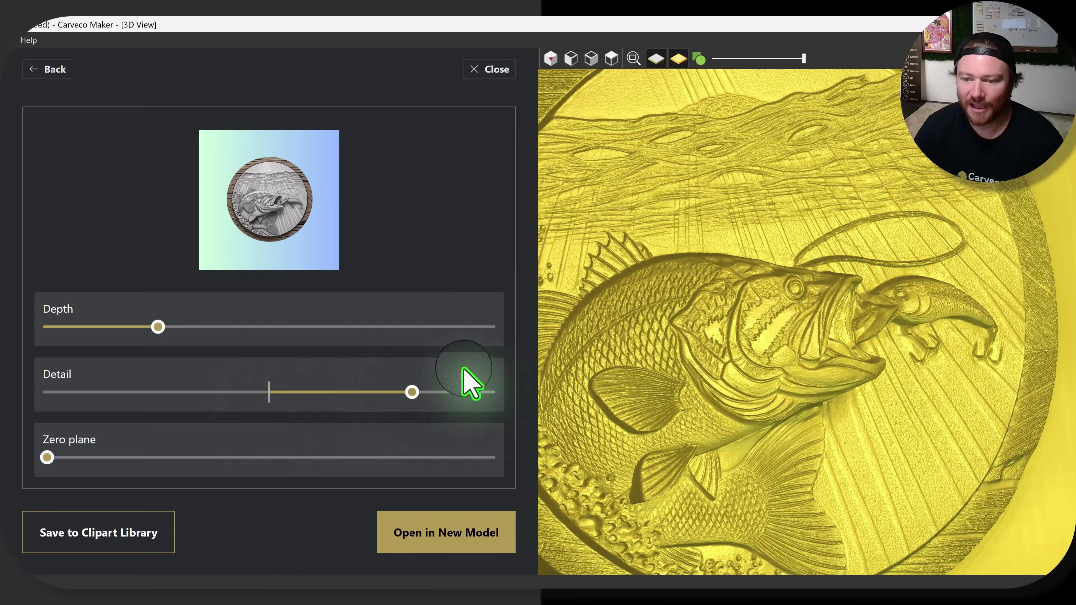
left_click_drag(752, 325, 800, 346)
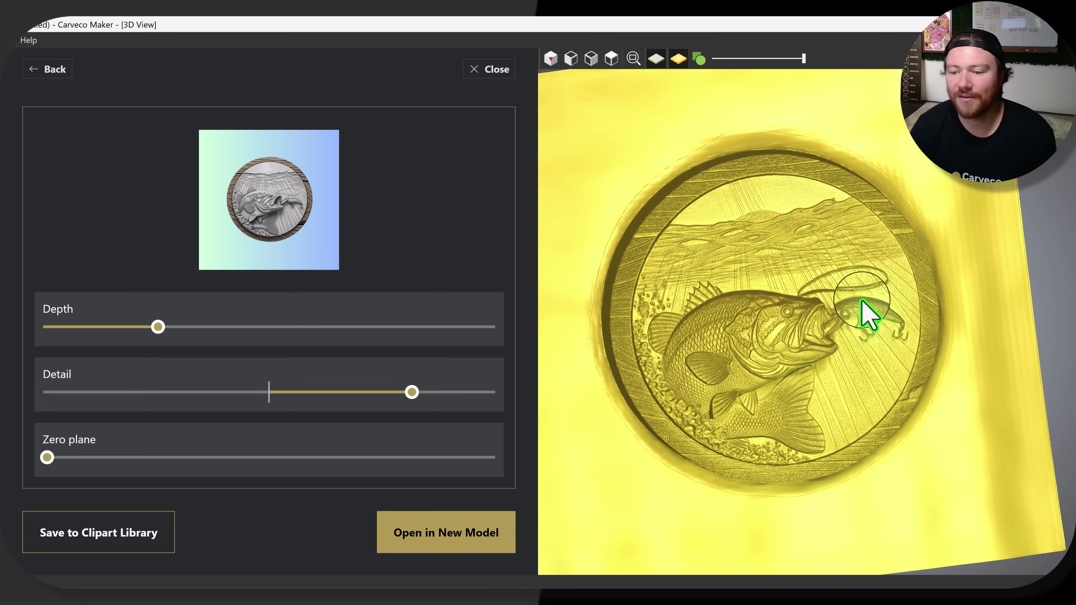
left_click_drag(869, 313, 792, 333)
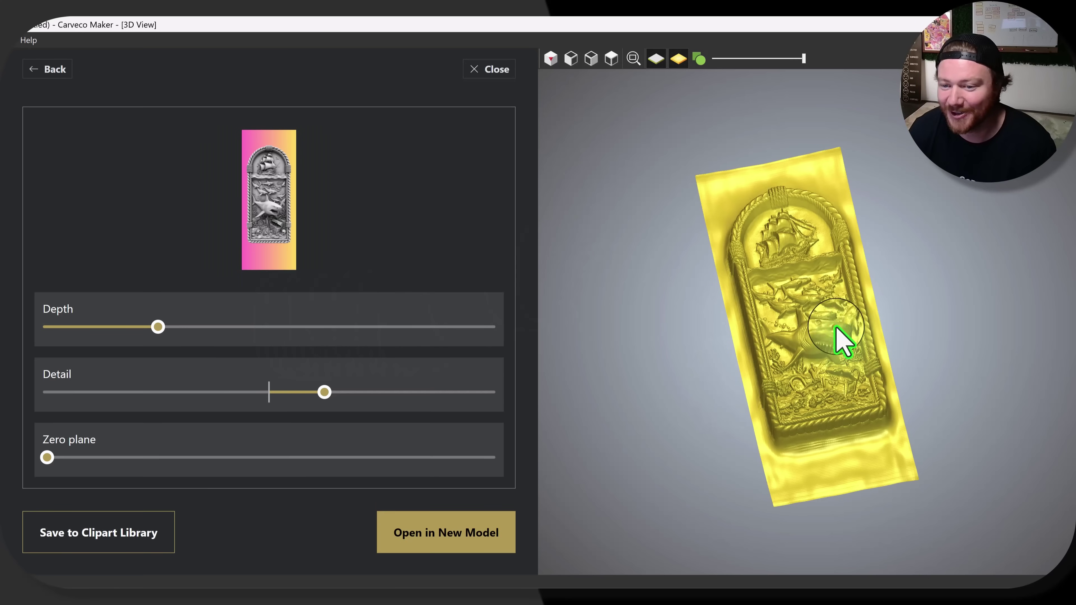
Examine the shark and ship relief's rope frame, shark and sea floor from several angles and distances.
left_click_drag(840, 342, 815, 360)
scroll(832, 359, "up", 5)
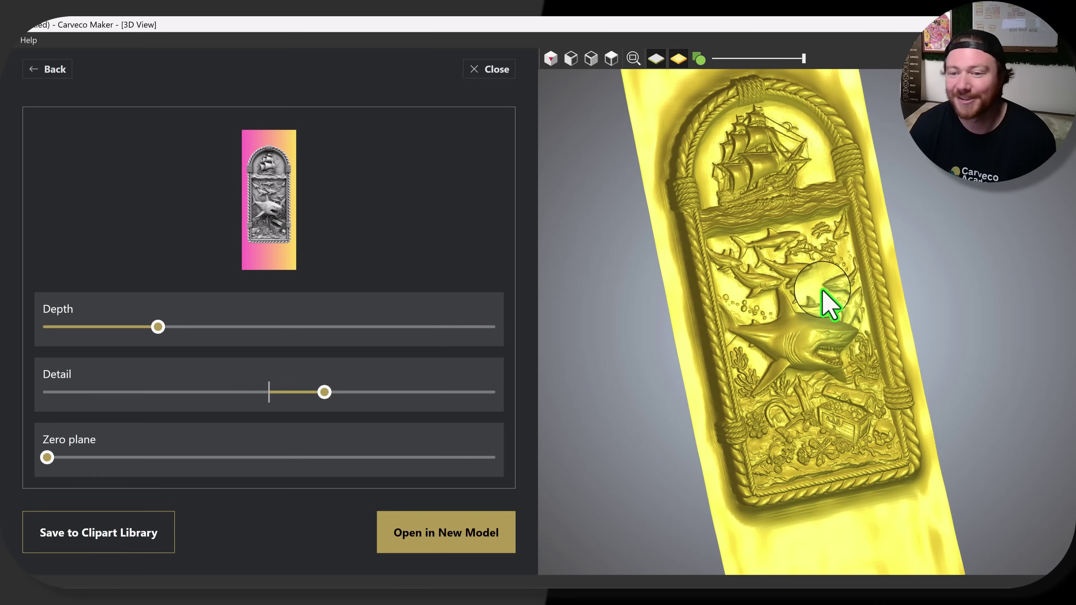
left_click_drag(831, 397, 721, 211)
scroll(800, 322, "up", 3)
scroll(777, 297, "up", 3)
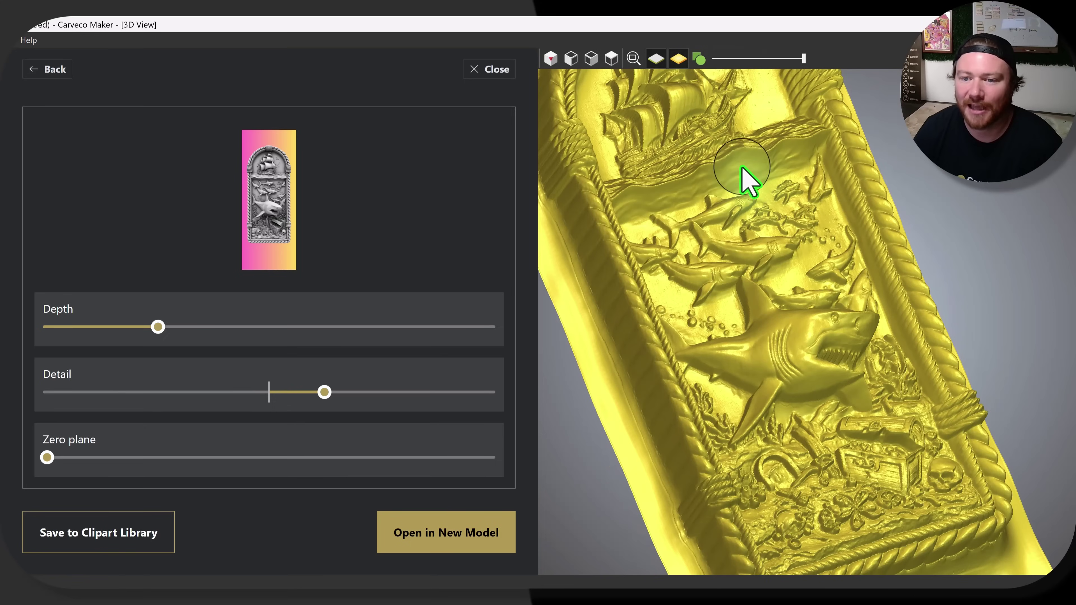
left_click_drag(814, 368, 768, 358)
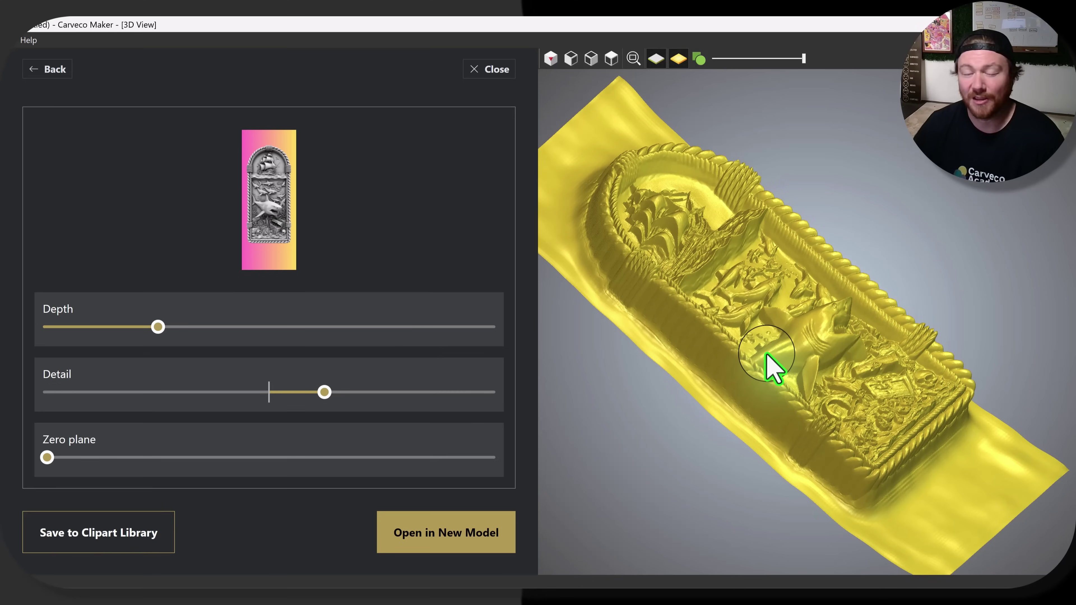
left_click_drag(767, 358, 799, 322)
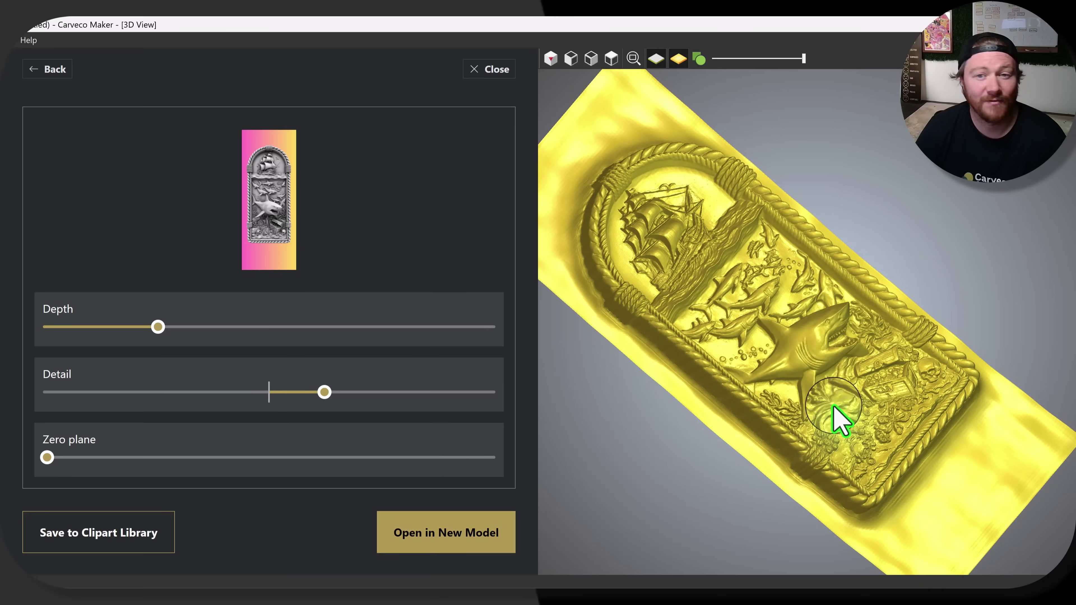
left_click_drag(836, 421, 753, 368)
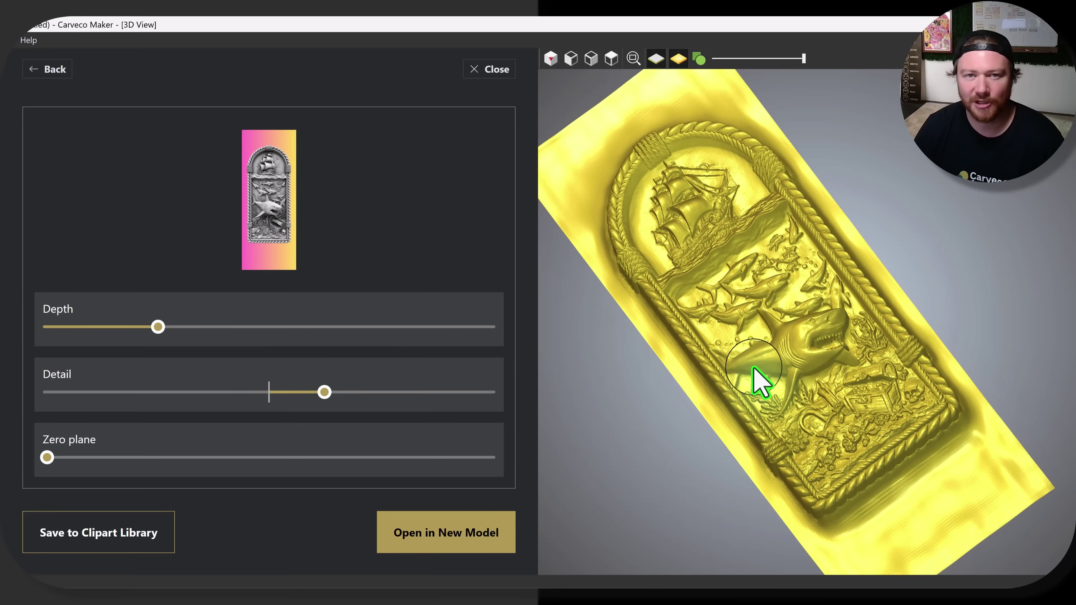
left_click_drag(752, 339, 643, 349)
Set the shark and ship relief's Detail to about three quarters and its Depth to just under one fifth of the range.
left_click(324, 392)
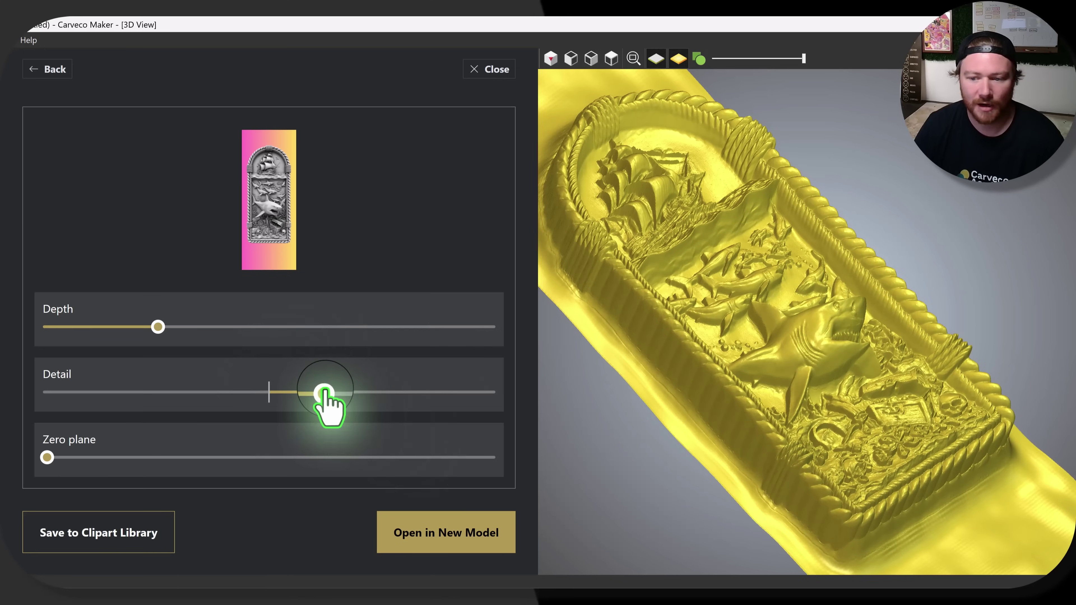
left_click_drag(324, 392, 380, 392)
left_click_drag(800, 402, 739, 178)
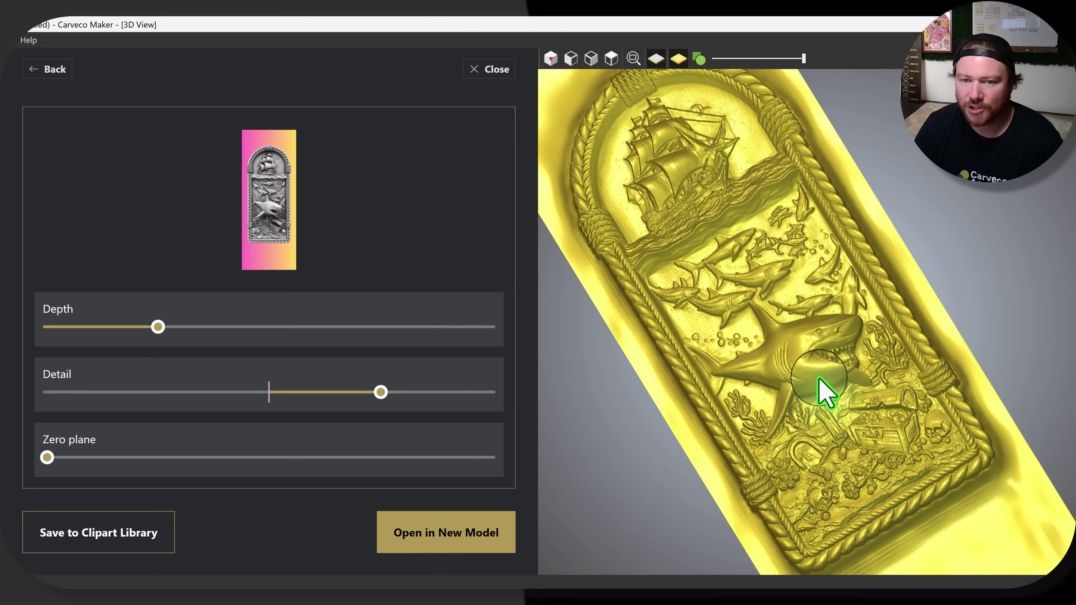
left_click_drag(158, 328, 131, 384)
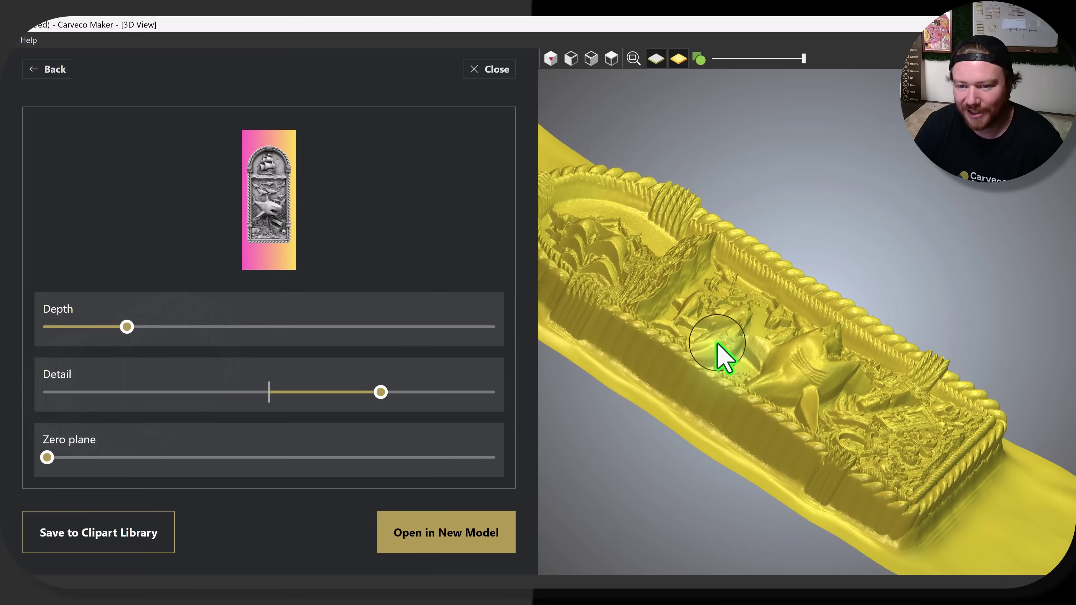
left_click_drag(720, 356, 774, 384)
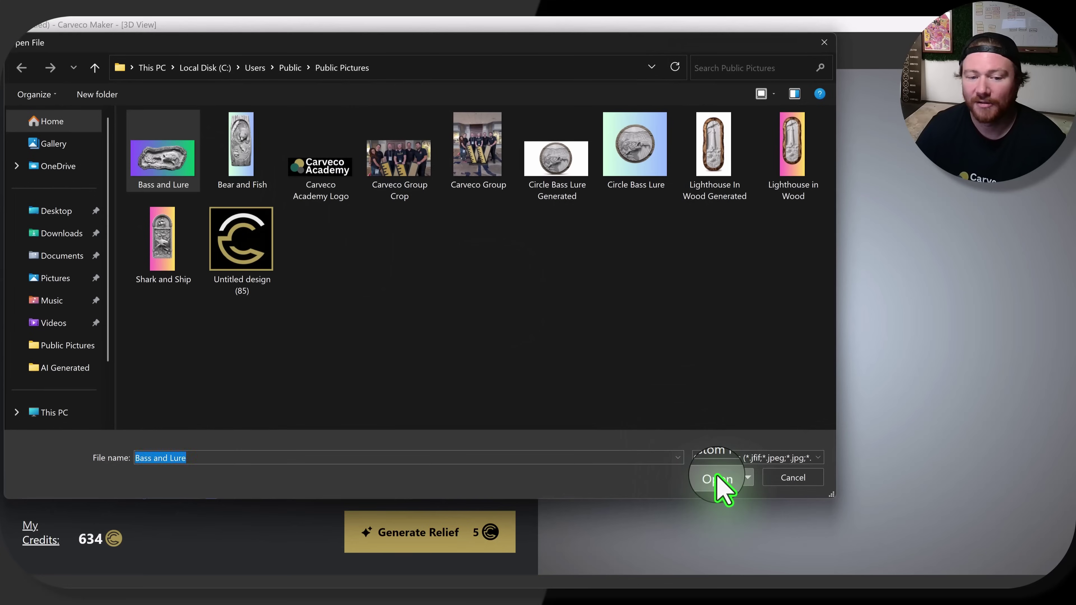
Generate a relief from the Bass and Lure picture and set its Detail to about 70 percent of the range.
left_click(721, 483)
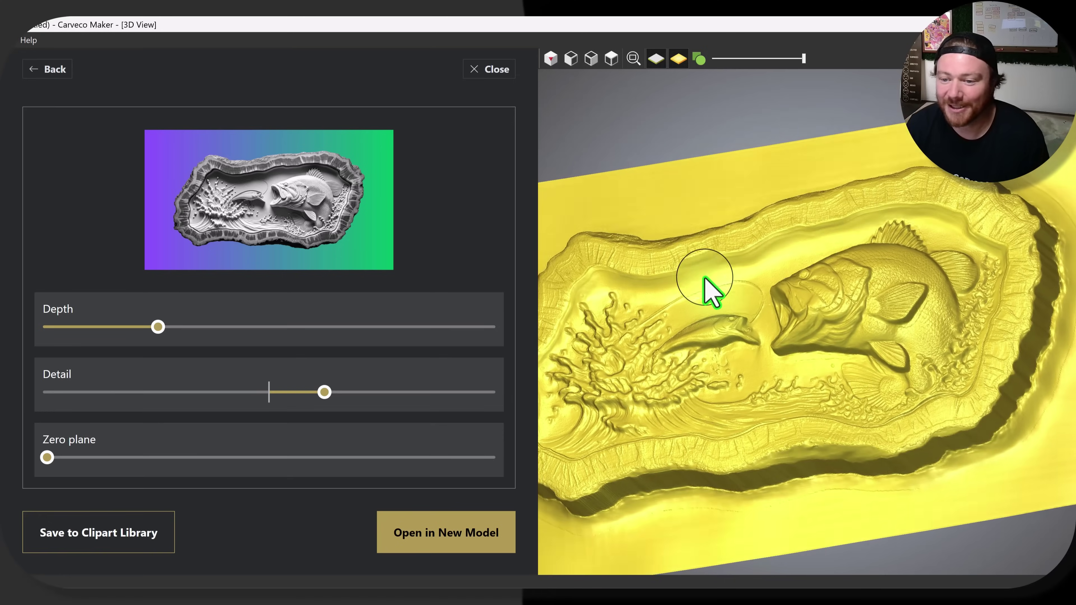
left_click_drag(706, 280, 805, 335)
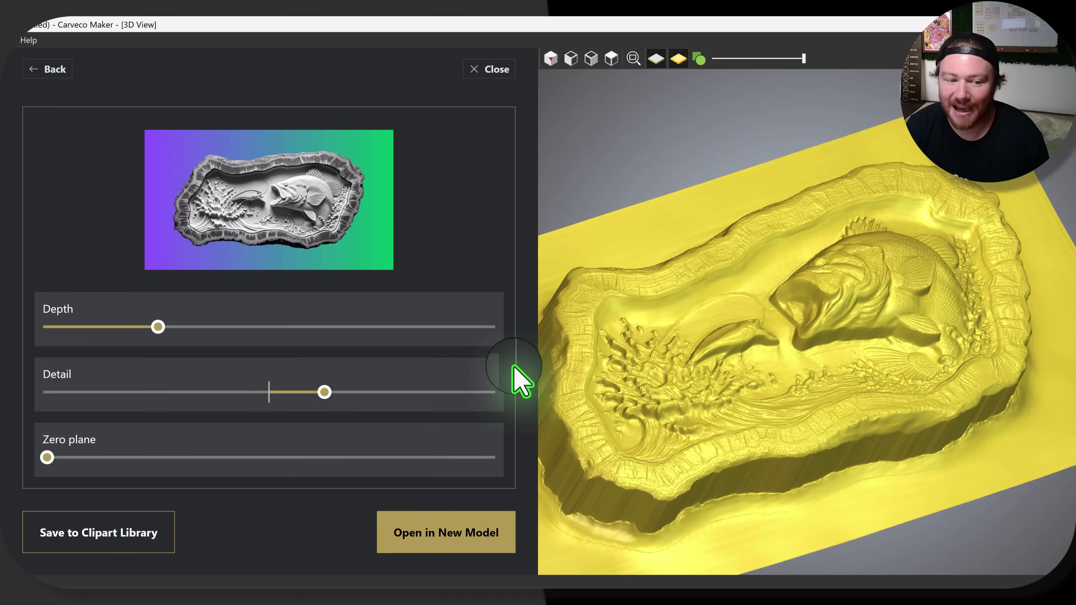
left_click_drag(322, 393, 356, 394)
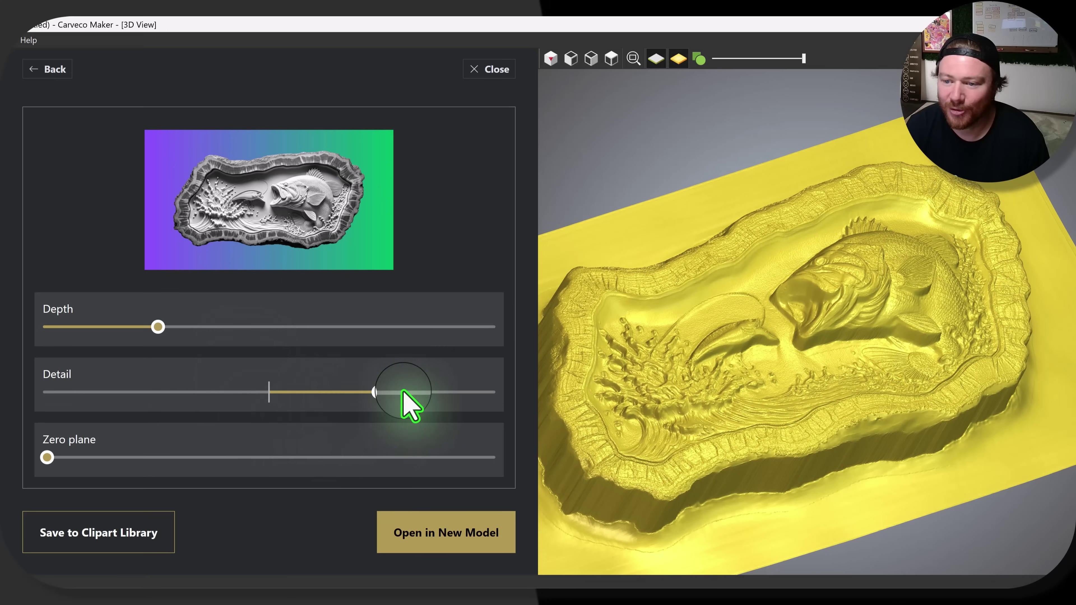
scroll(909, 396, "up", 8)
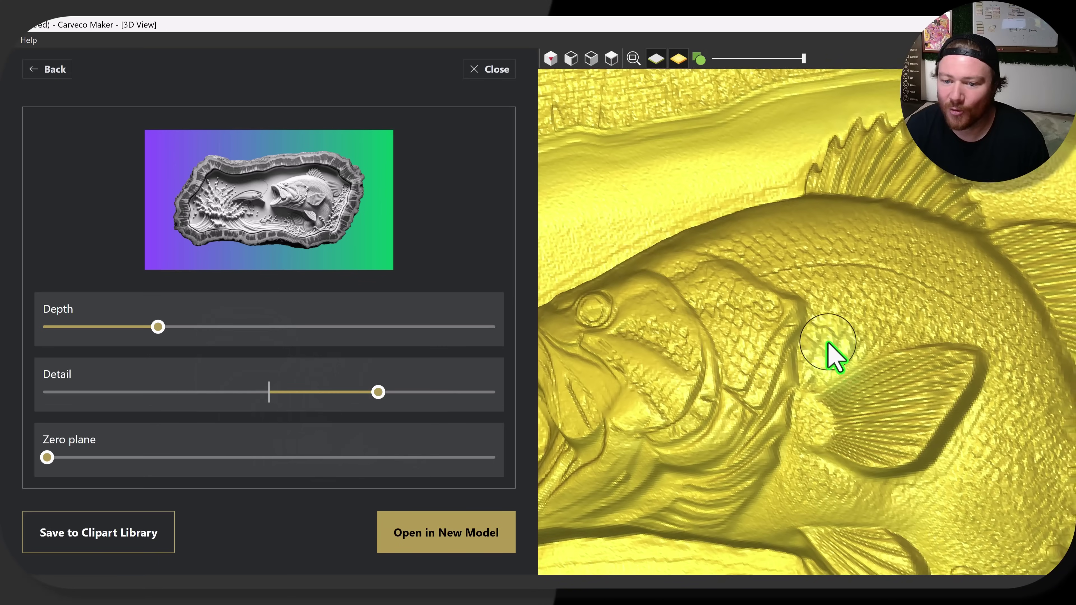
scroll(829, 354, "down", 10)
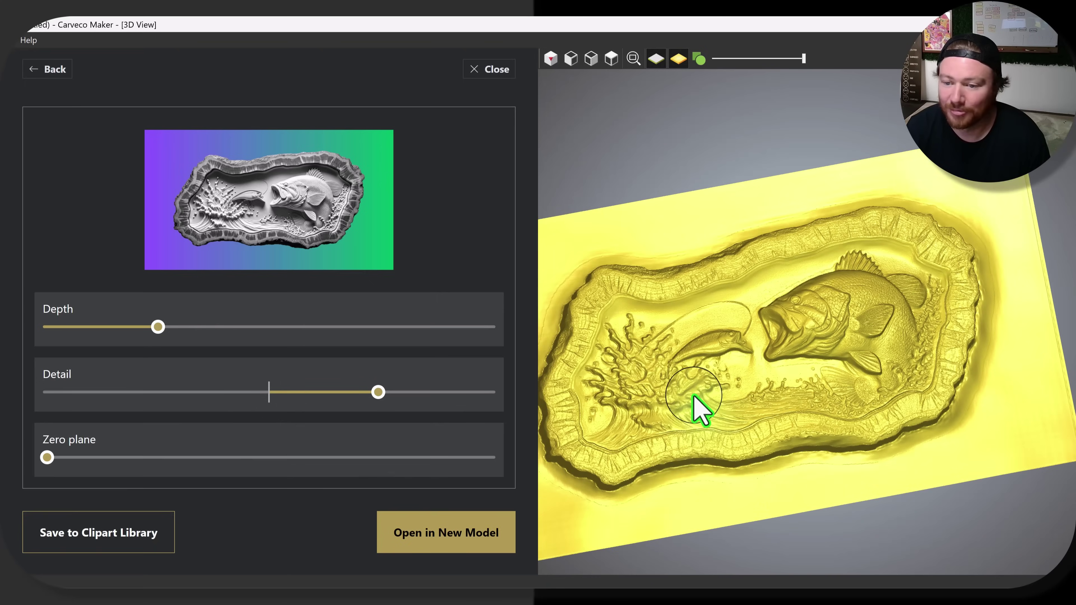
left_click_drag(377, 393, 312, 453)
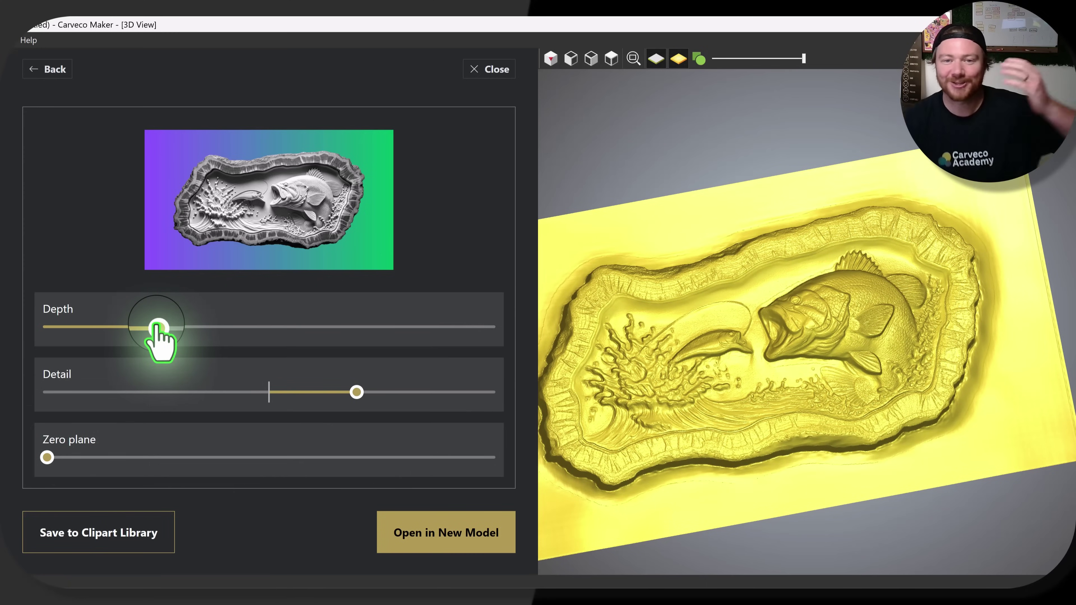
Raise the bass and lure relief's Zero plane to about 37 percent of its range to flatten the background.
left_click(47, 455)
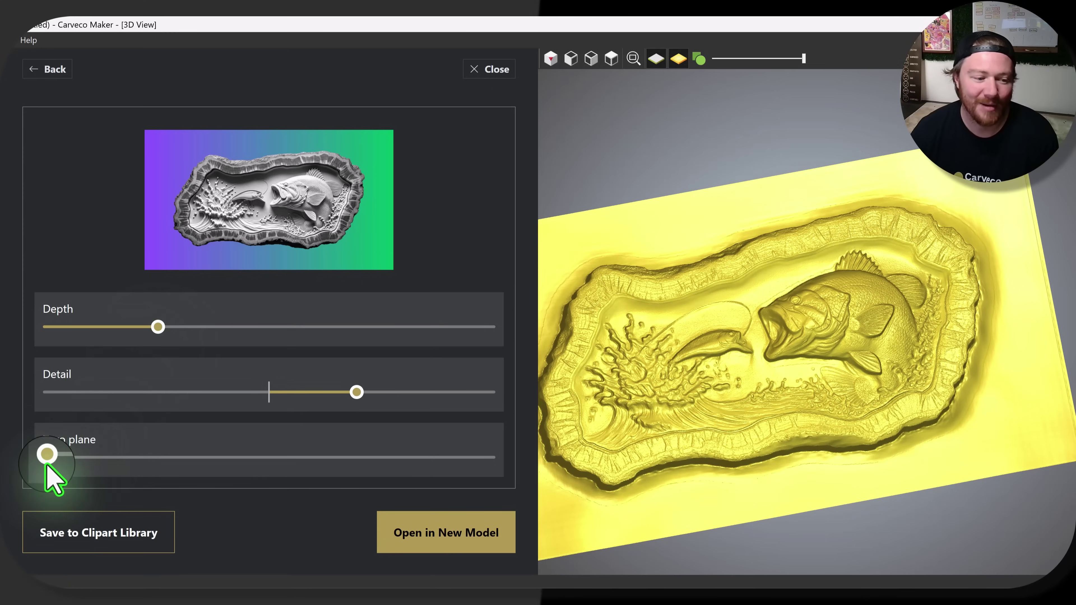
left_click_drag(46, 460, 212, 491)
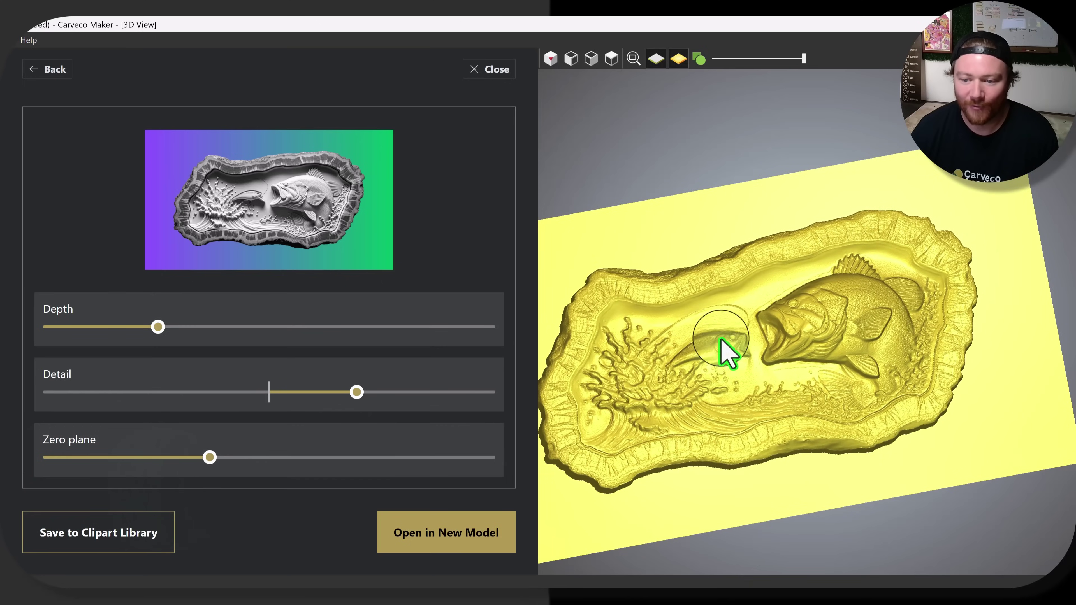
left_click_drag(808, 335, 853, 339)
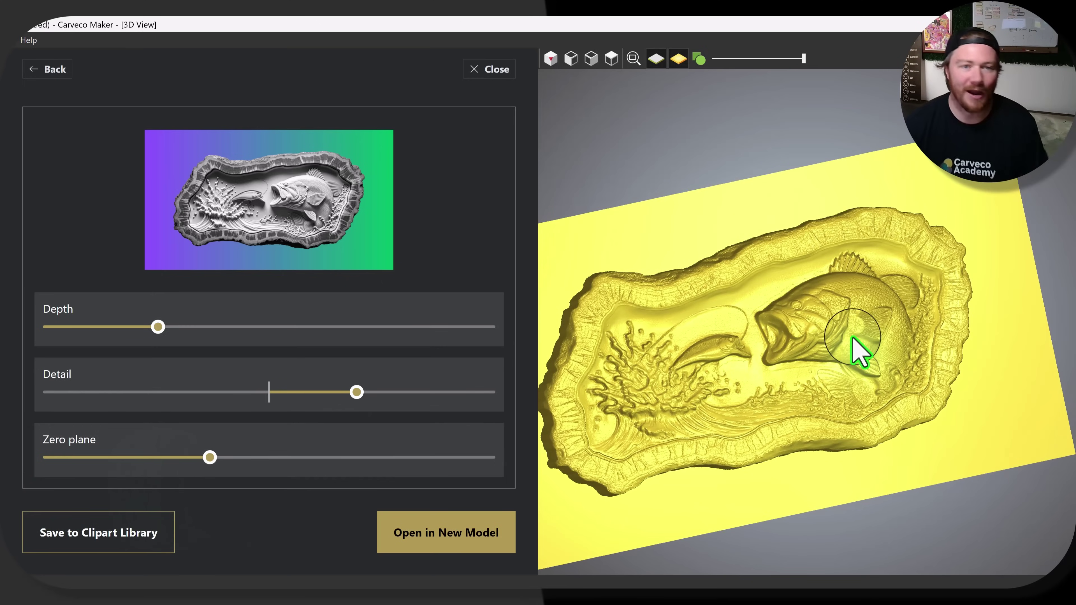
mouse_move(752, 335)
left_mouse_down()
mouse_move(721, 337)
mouse_move(752, 373)
mouse_move(686, 303)
mouse_move(759, 348)
mouse_move(749, 356)
mouse_move(699, 298)
mouse_move(748, 363)
mouse_move(770, 342)
left_mouse_up()
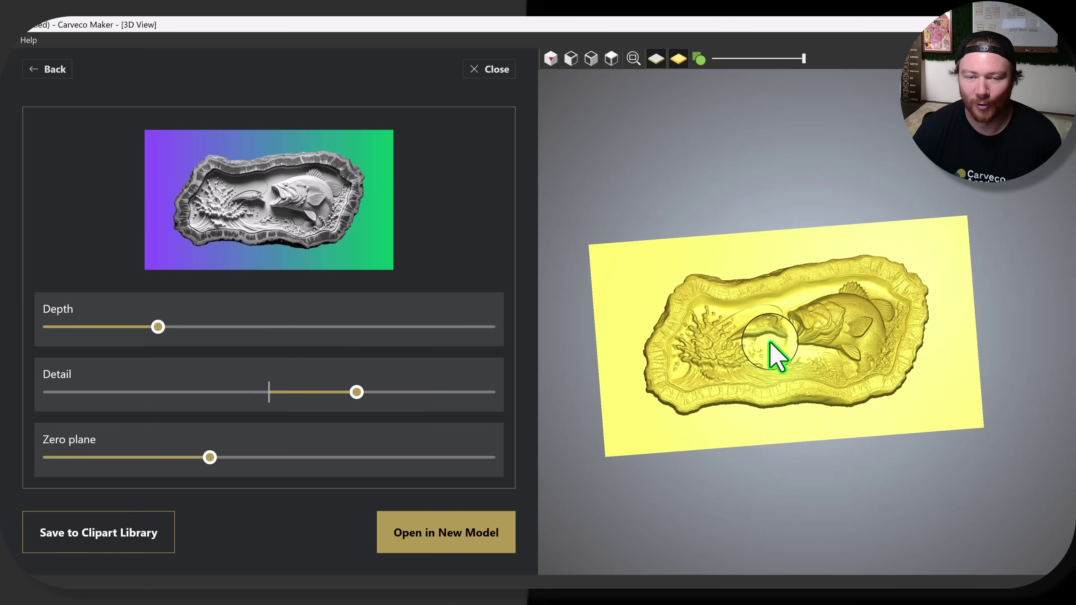